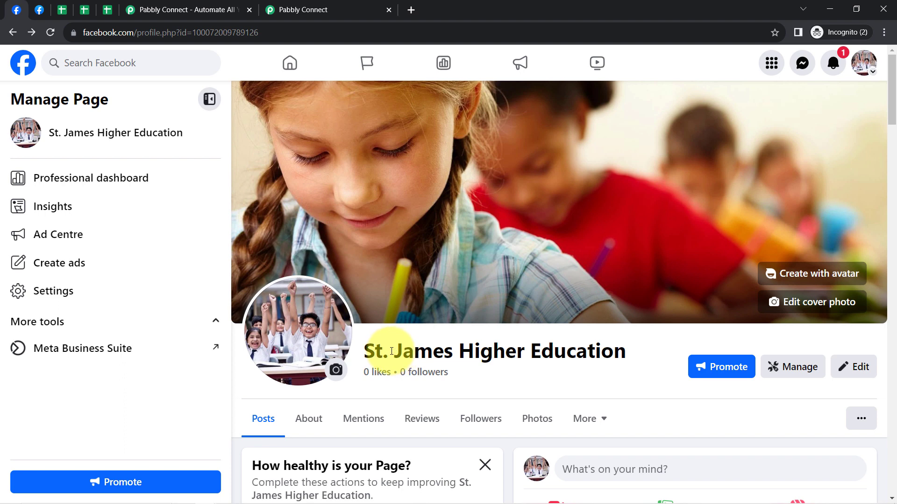
Review the St. James Higher Education page and the City choices offered in its Facebook lead ad form
left_click_drag(392, 351, 624, 347)
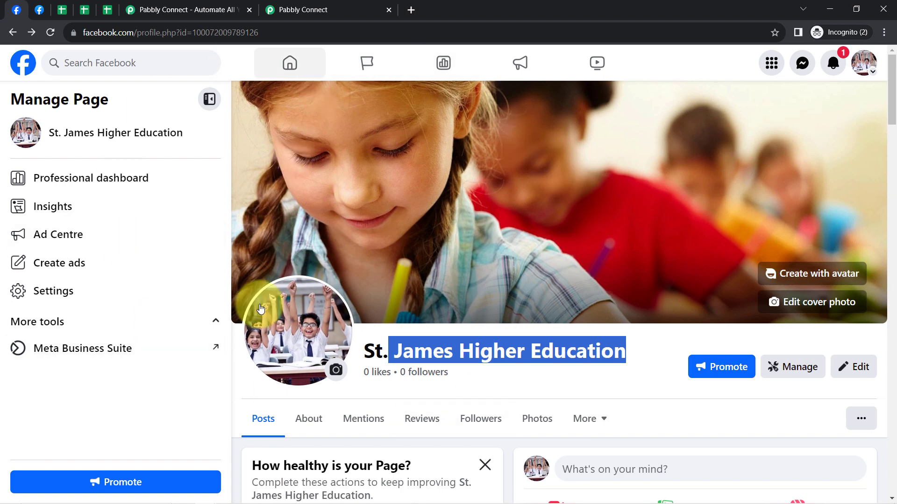
left_click(46, 10)
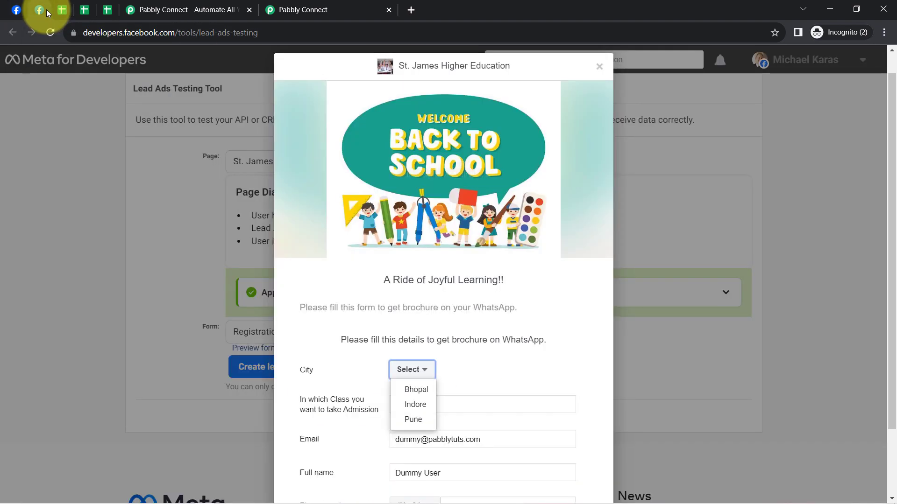
left_click(354, 342)
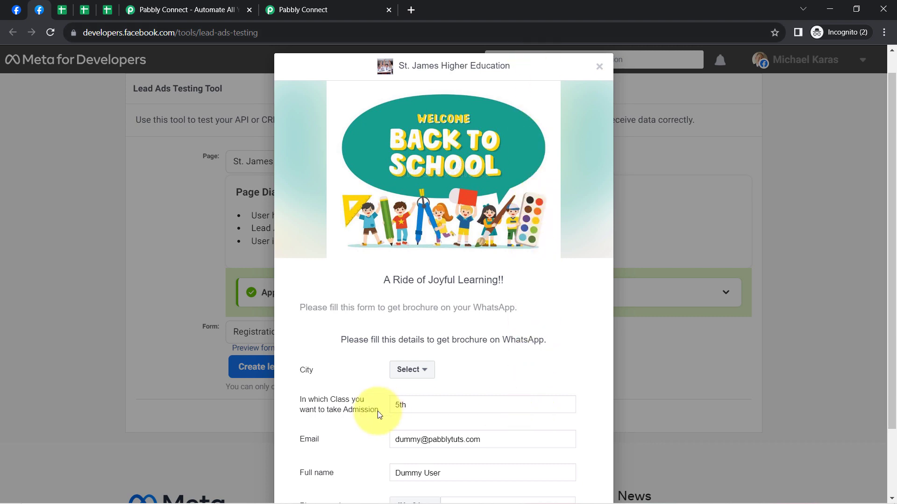
left_click(408, 368)
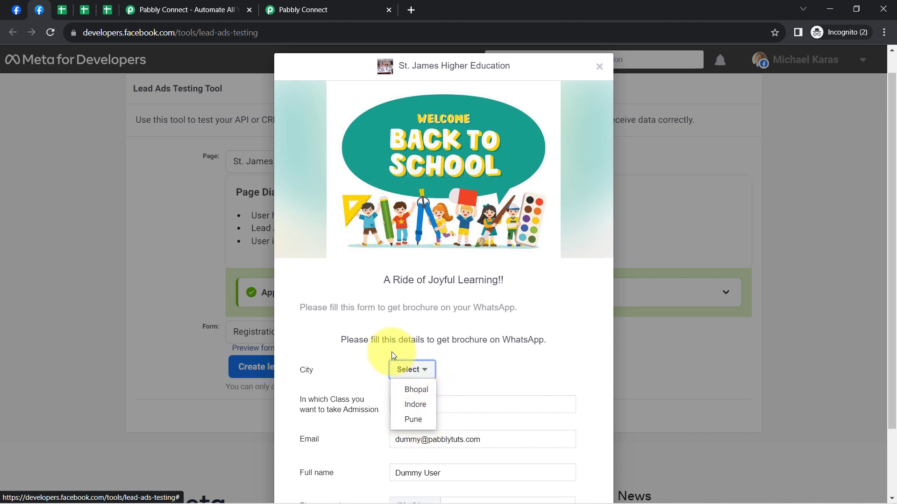
left_click(367, 339)
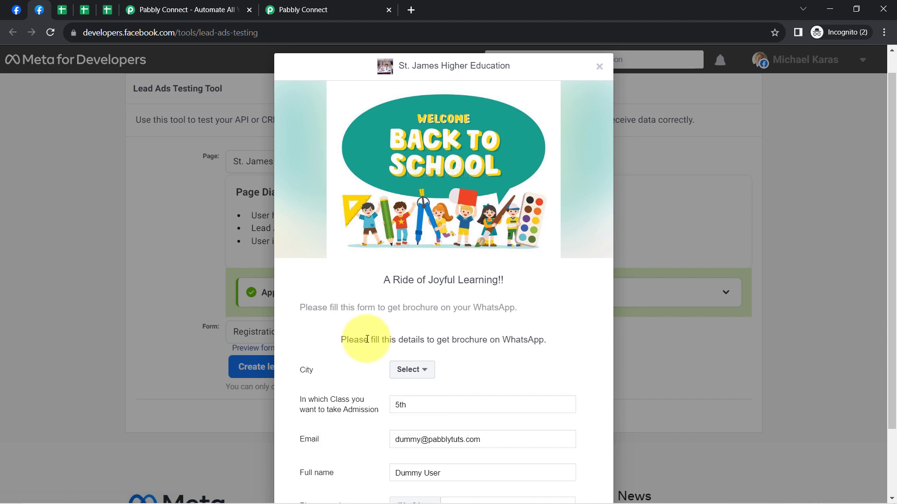
left_click(415, 374)
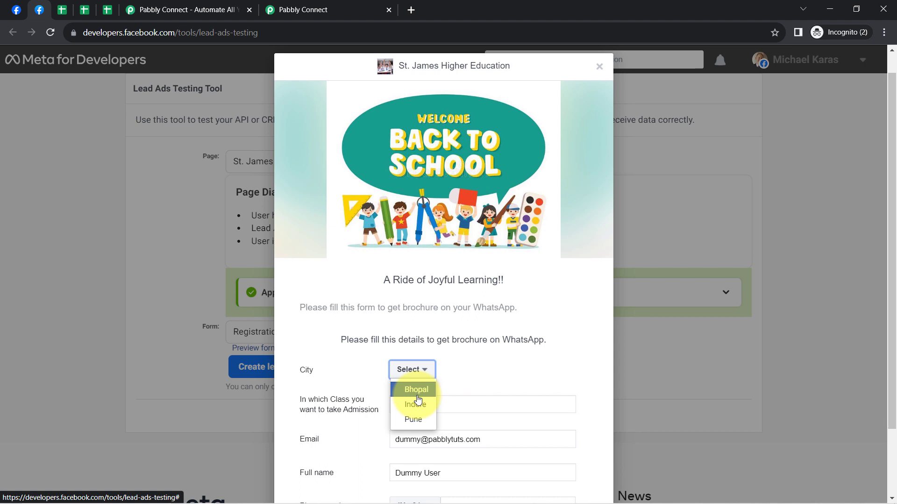
Look through the Bhopal, Indore and Pune leads spreadsheets and their column headings
left_click(57, 10)
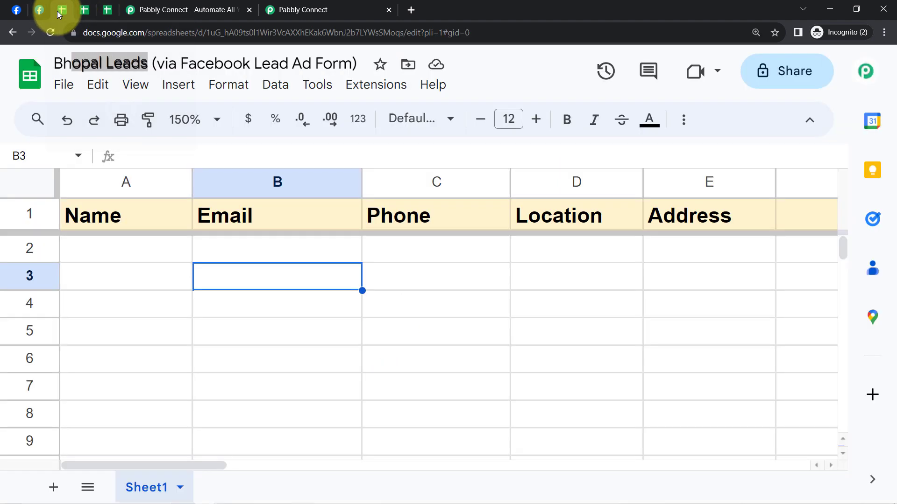
left_click(55, 60)
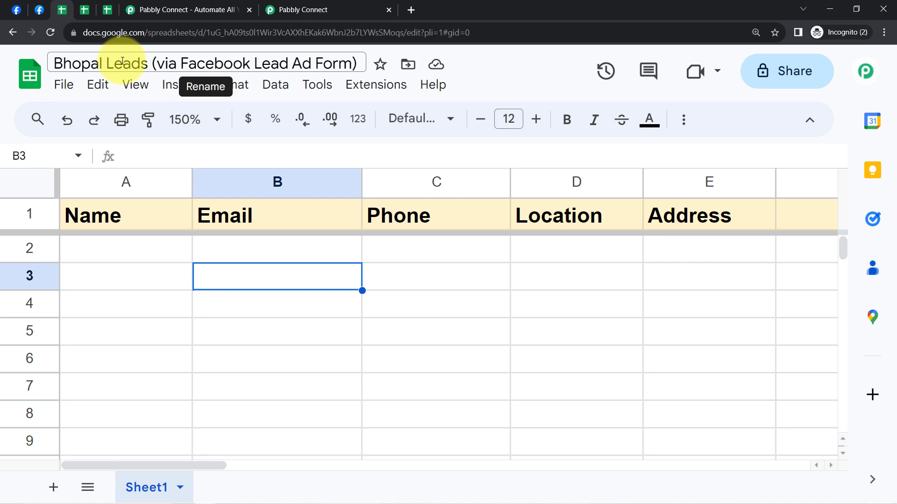
left_click(88, 14)
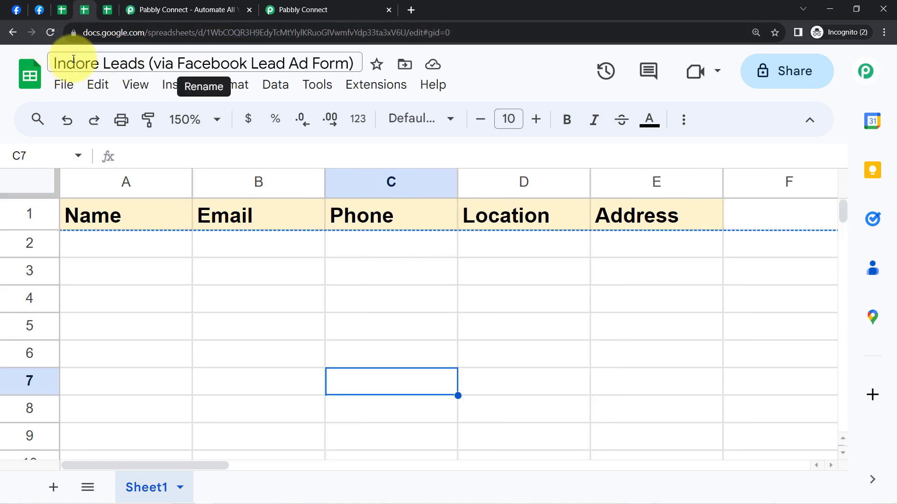
left_click(108, 11)
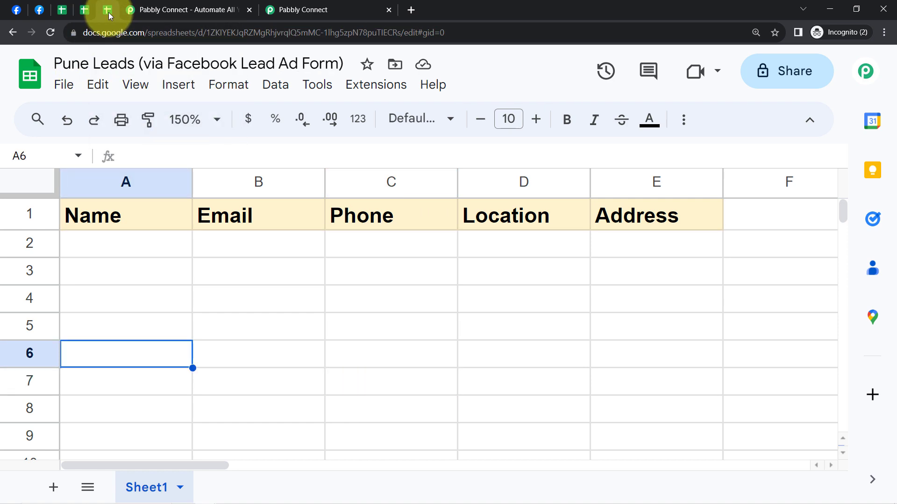
Compare the lead form's City options with the matching city spreadsheets and examine the lead rows A2:E7 in the Bhopal sheet
left_click(39, 10)
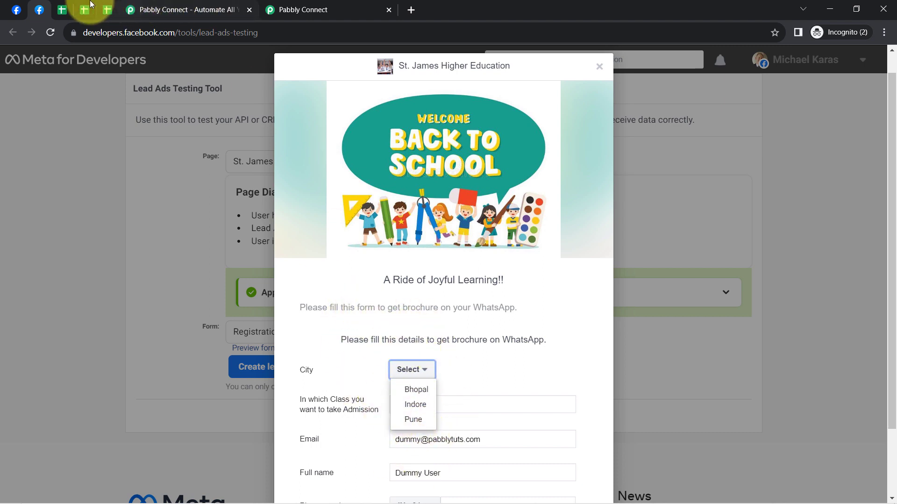
left_click(60, 8)
left_click(108, 10)
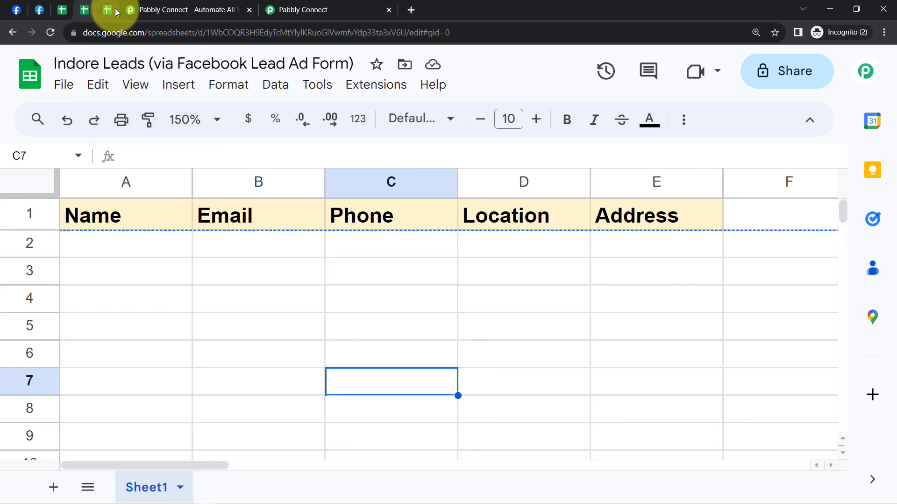
left_click(77, 11)
left_click(64, 8)
left_click(85, 9)
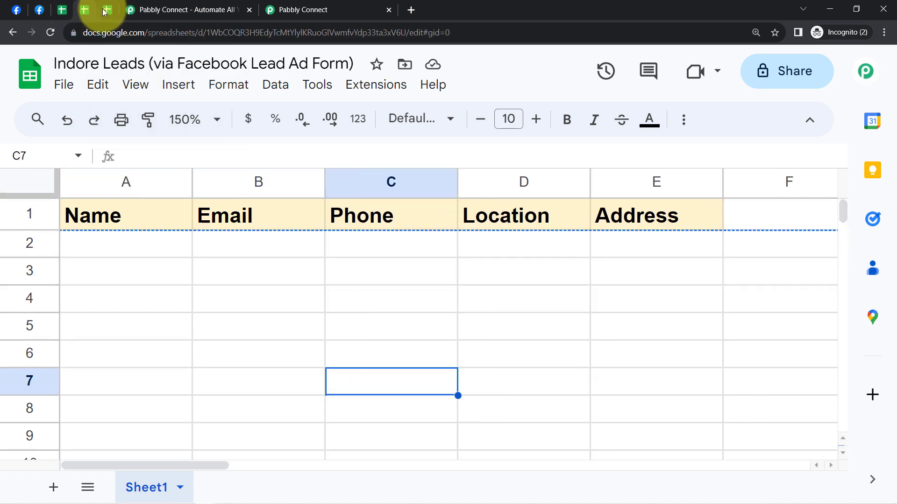
left_click(107, 9)
left_click(61, 9)
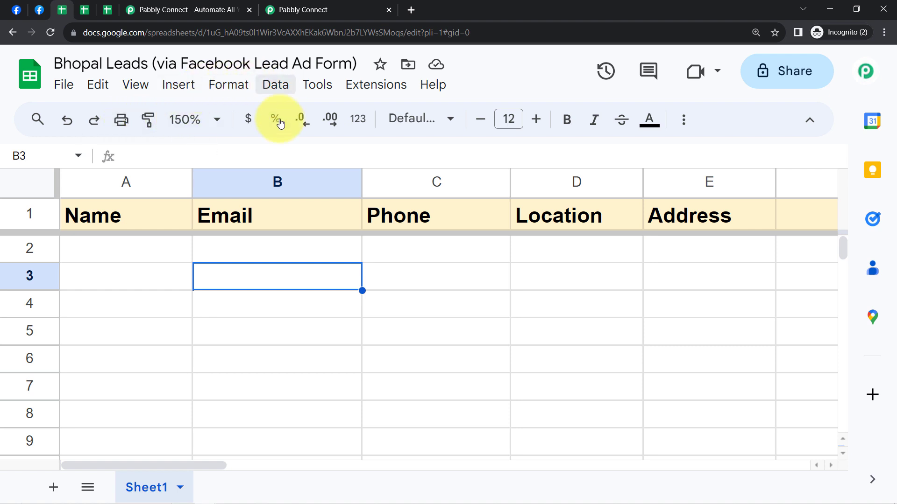
left_click_drag(138, 252, 689, 402)
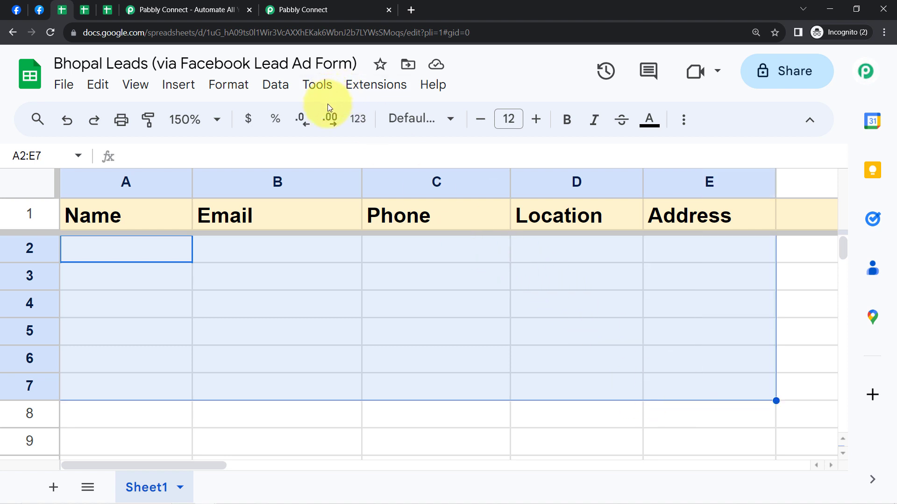
left_click(39, 9)
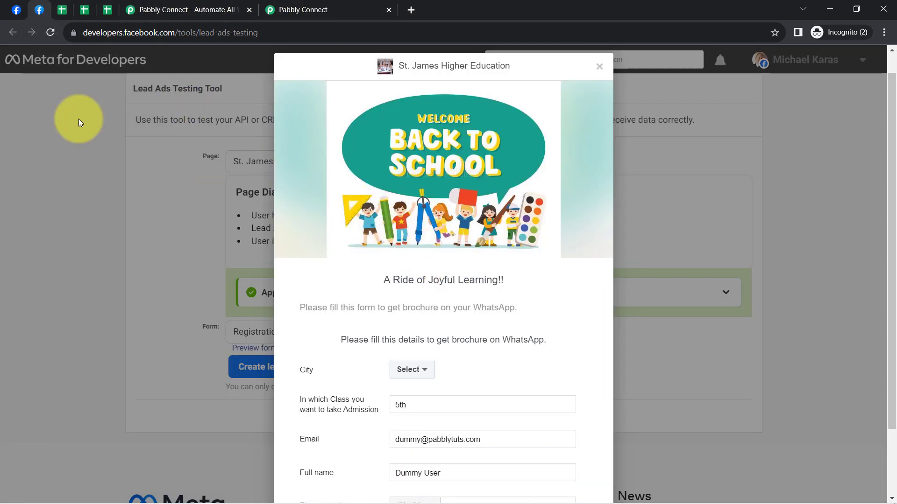
left_click(63, 10)
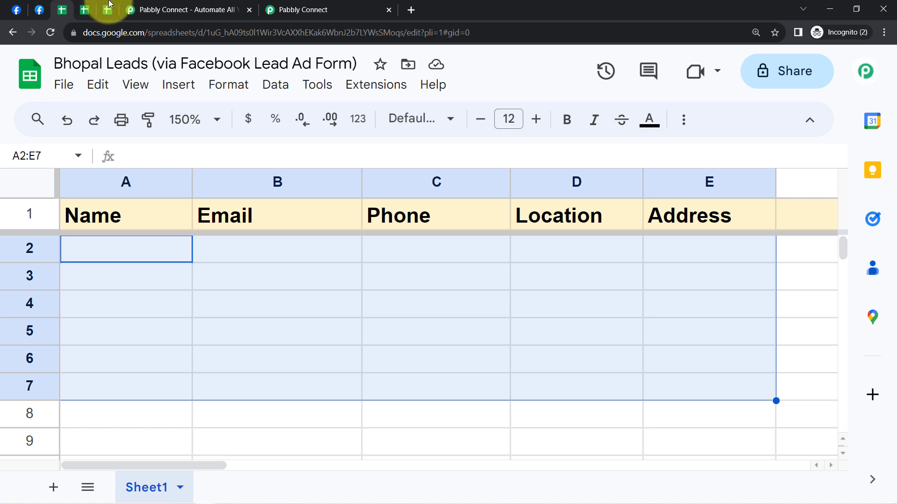
Switch to the Pabbly Connect website and look over its home page and the account dashboard
left_click(133, 10)
left_click_drag(108, 31, 208, 32)
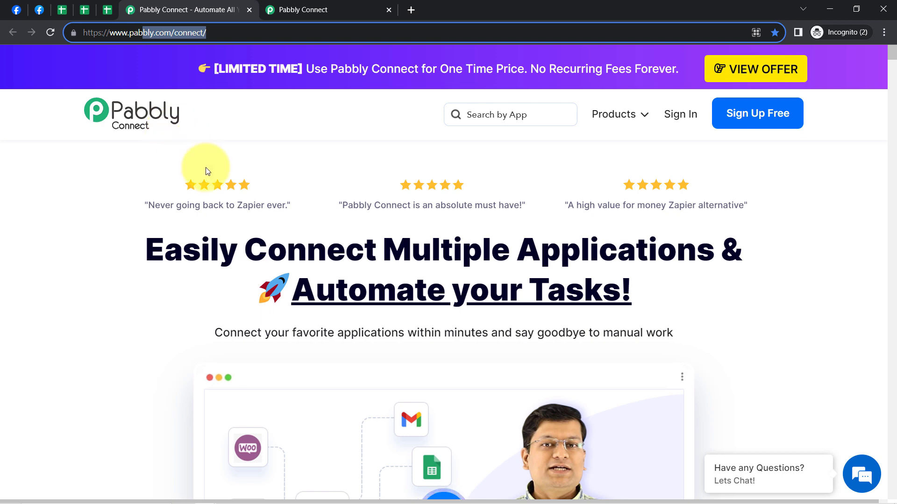
left_click_drag(210, 252, 671, 305)
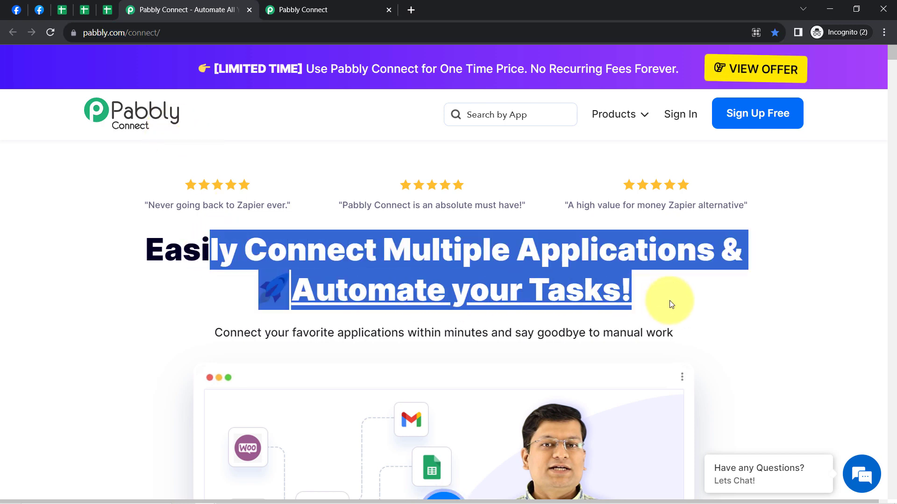
left_click(310, 8)
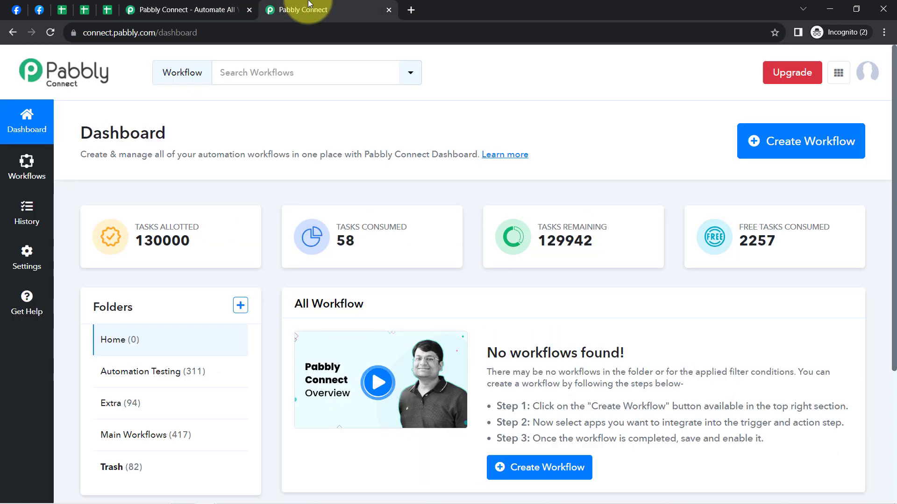
left_click(143, 8)
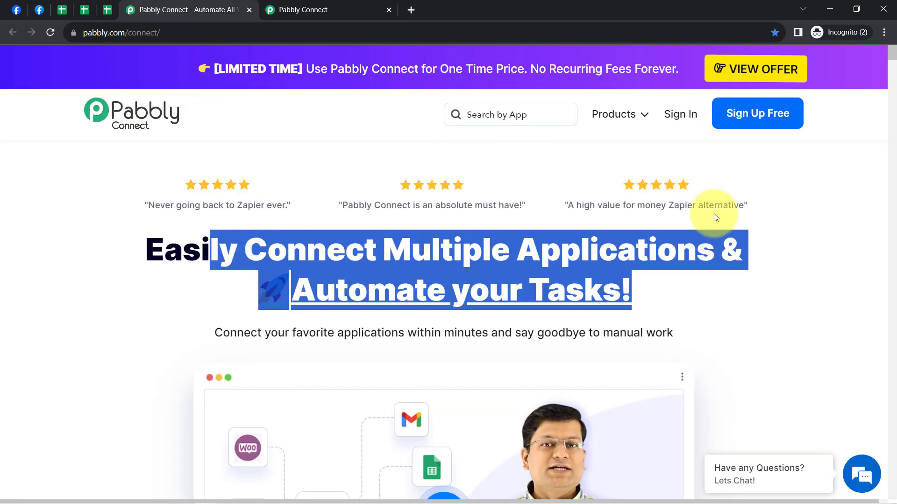
left_click(697, 242)
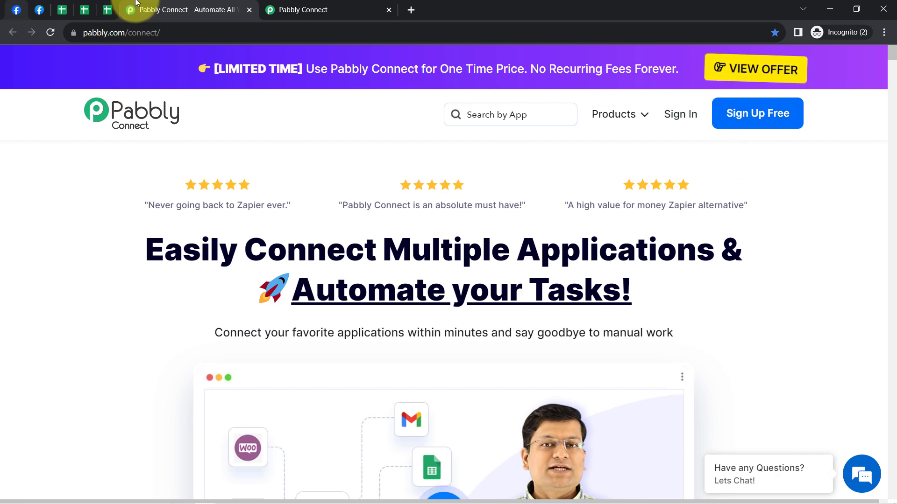
From the Pabbly Connect dashboard, create a workflow named "Send Facebook Leads to Different Google Sheets Automatically" in the Main Workflows folder
left_click(307, 5)
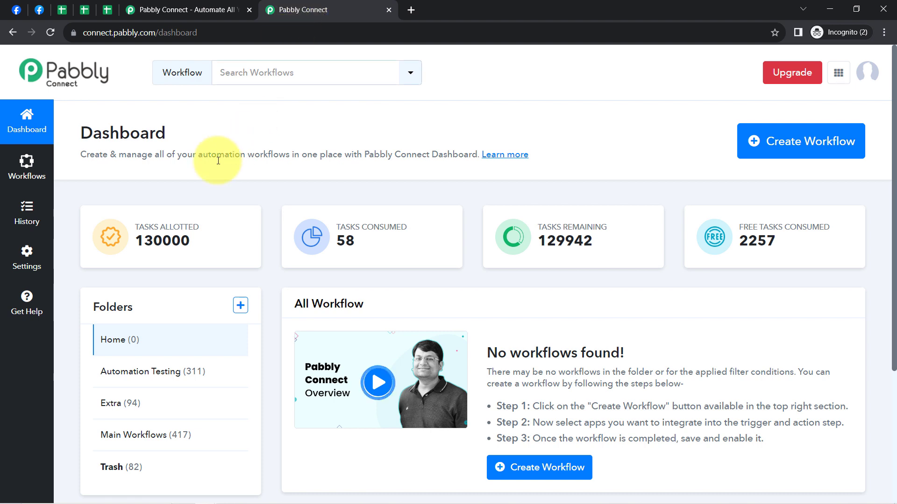
double_click(106, 132)
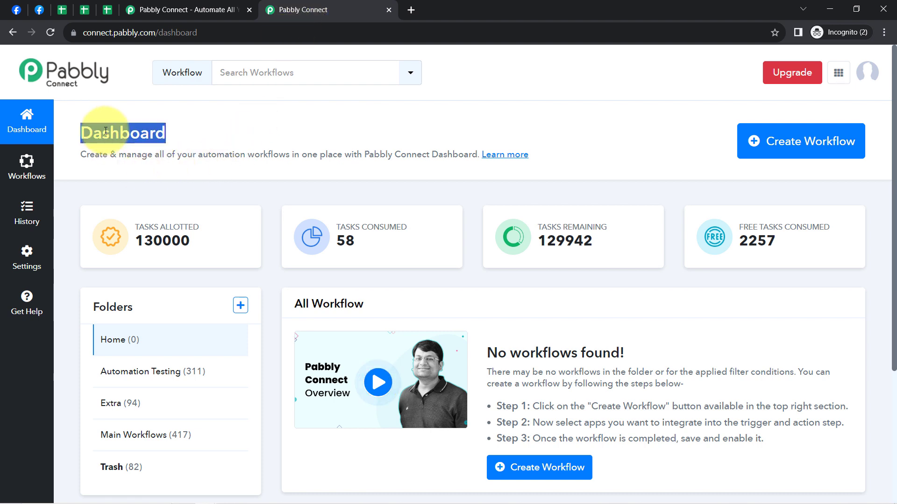
left_click(759, 143)
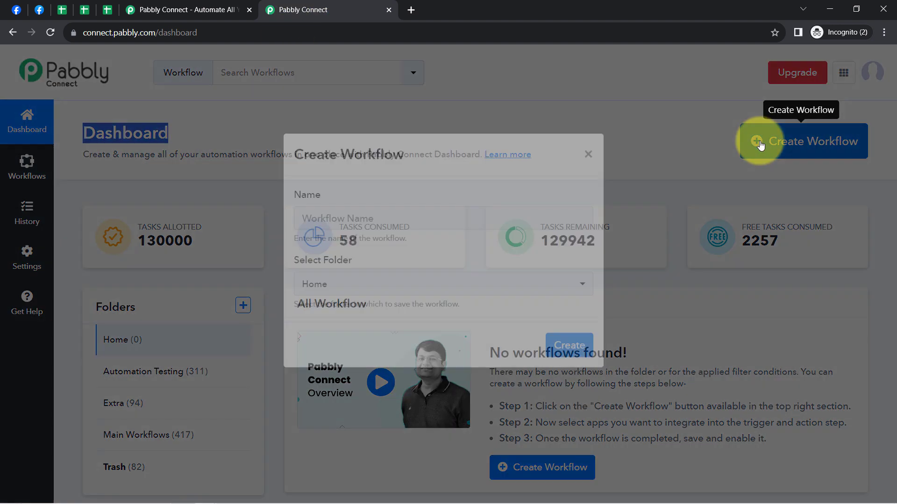
type("Facebook Leads to Different Google Sheets Automatically")
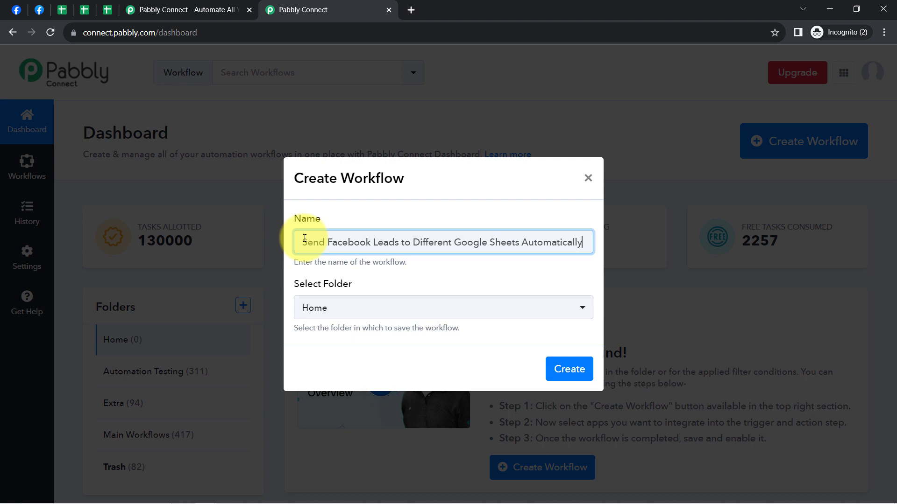
left_click(310, 309)
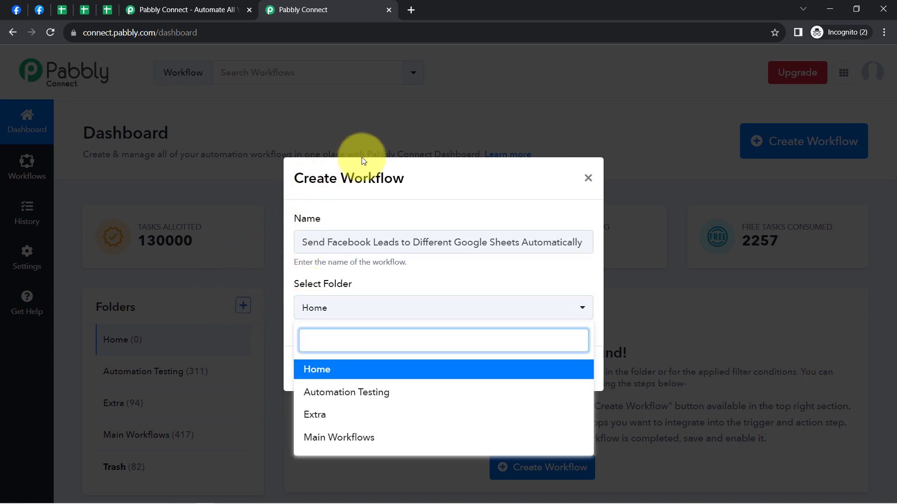
left_click(340, 439)
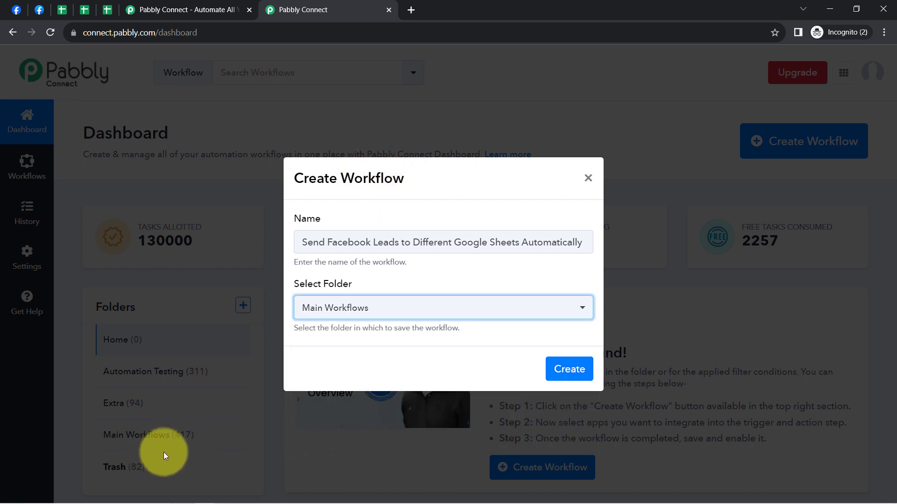
left_click(564, 369)
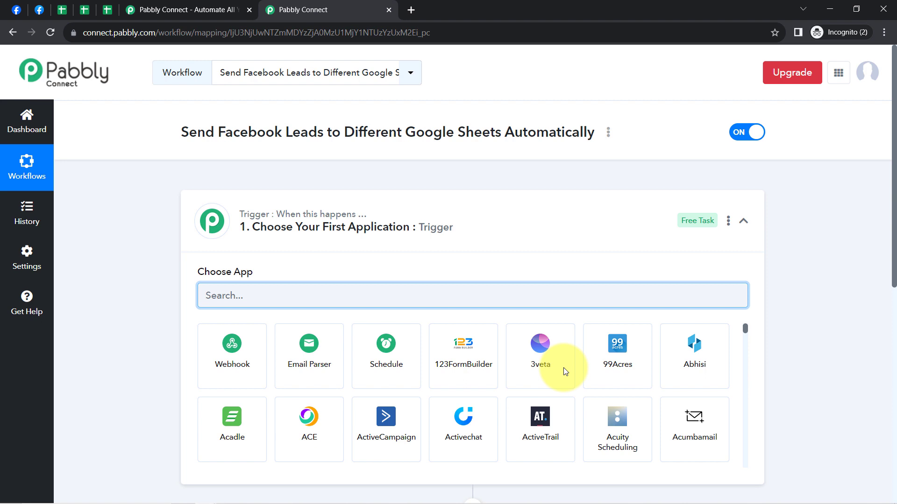
Search the trigger applications for Facebook and set Facebook Lead Ads as the workflow's trigger app
left_click(373, 226)
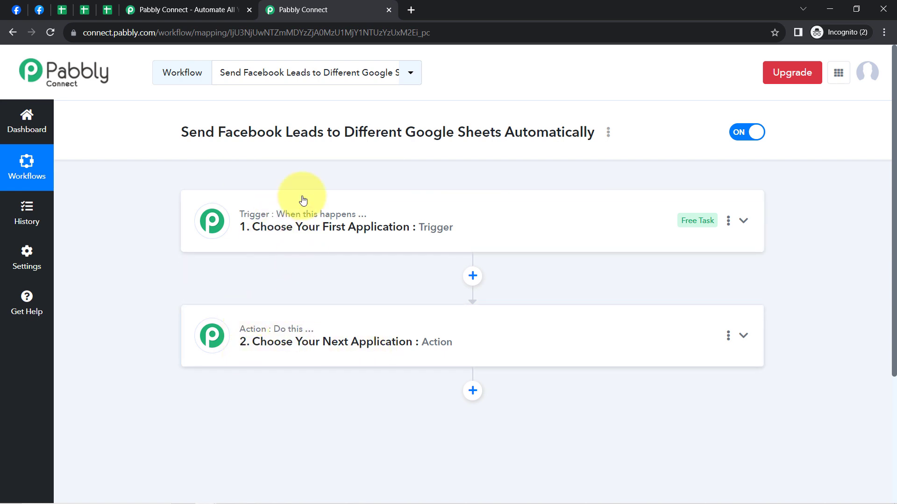
left_click(262, 233)
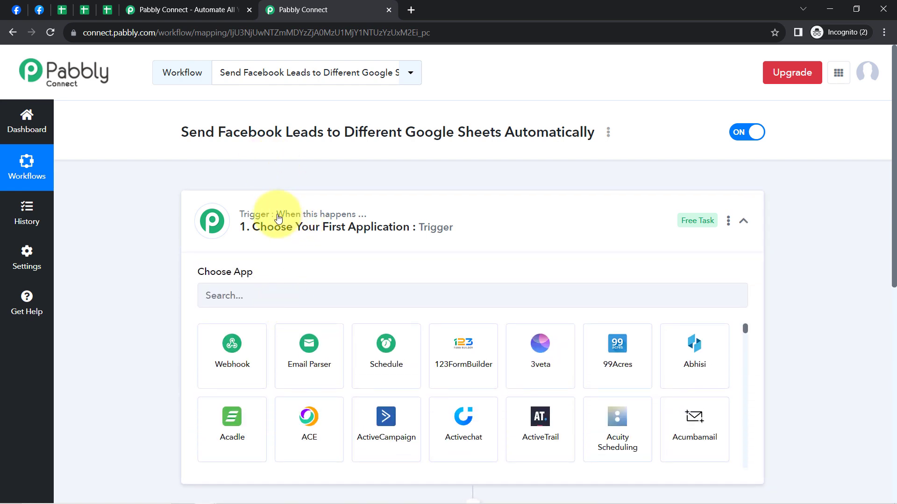
left_click_drag(189, 125, 490, 131)
left_click(136, 140)
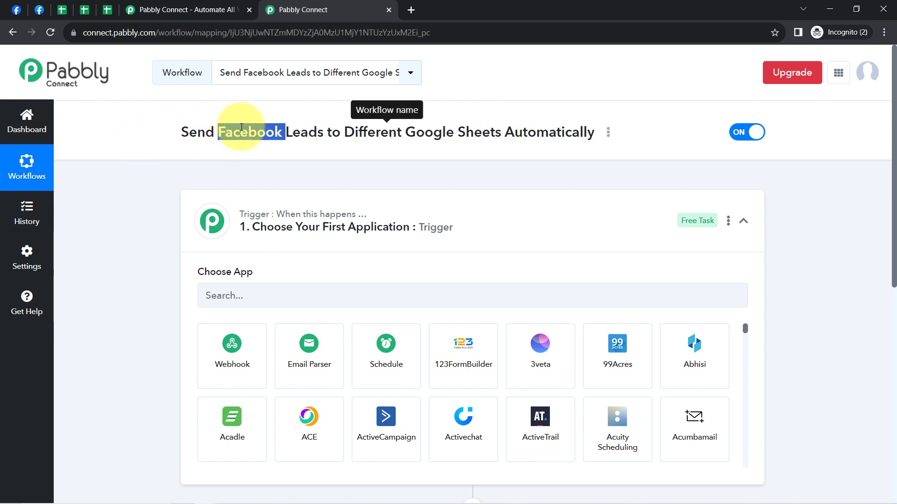
left_click(223, 295)
type("Facebook")
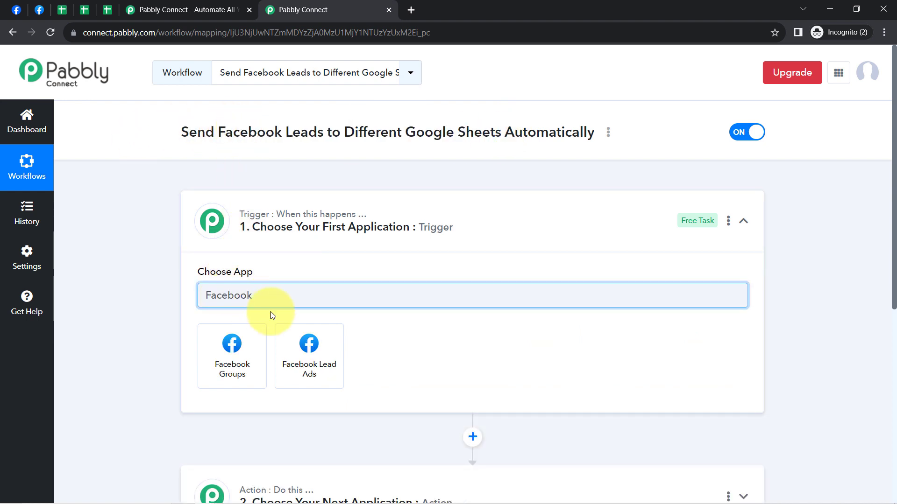
left_click(313, 360)
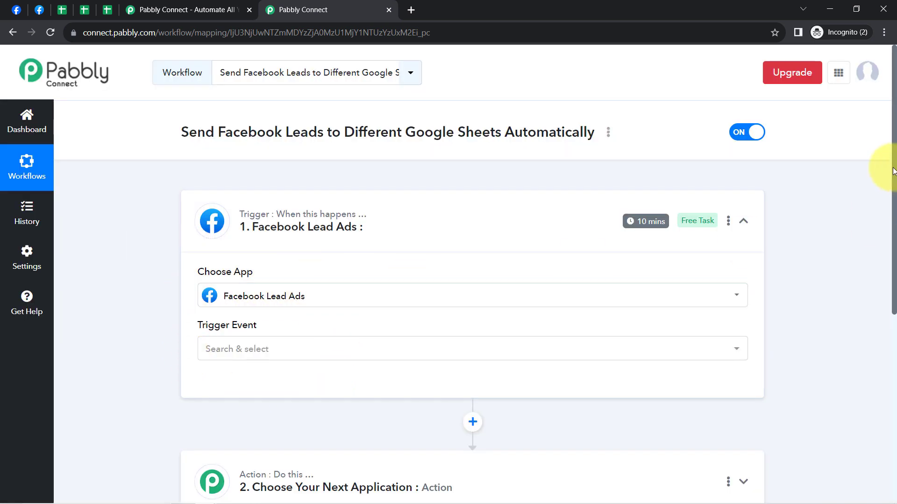
left_click_drag(894, 176, 891, 290)
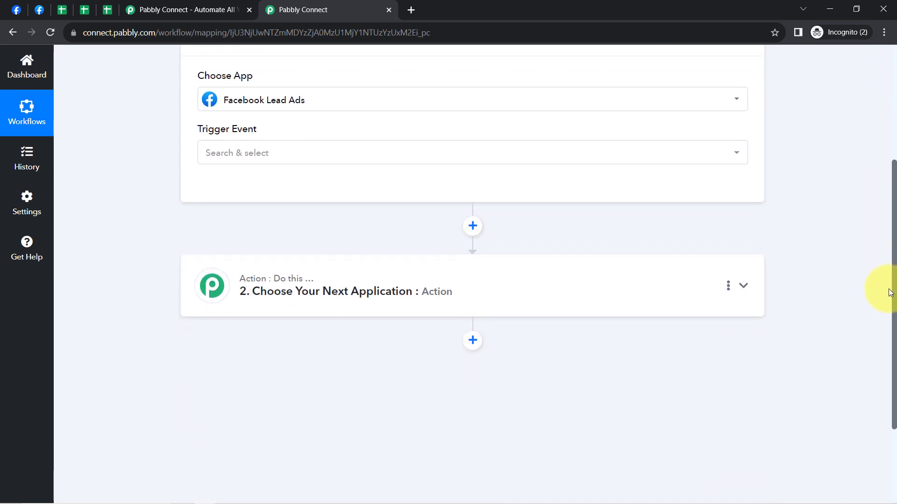
Search the action applications for "sheet" and set Google Sheets as the workflow's action app
left_click(248, 291)
left_click(229, 360)
type("shee")
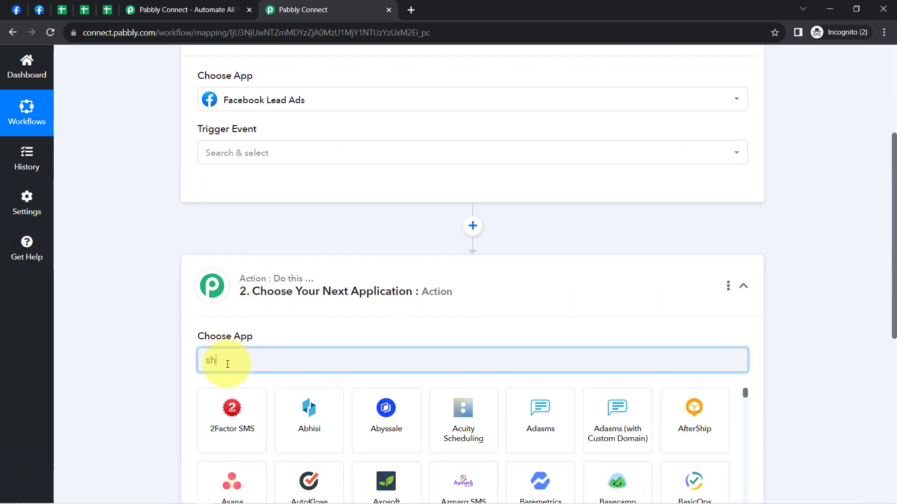
type("t")
left_click(306, 418)
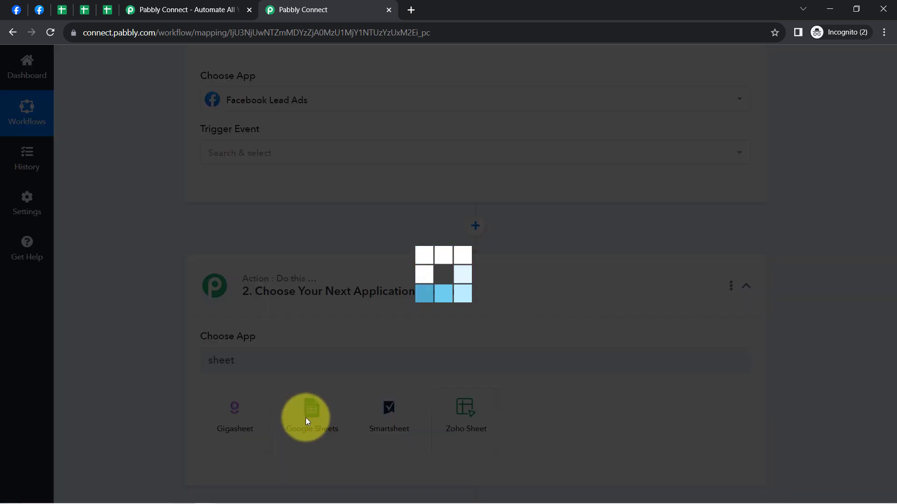
Set the Facebook Lead Ads trigger event to New Lead (Instant)
scroll(893, 211, "up", 4)
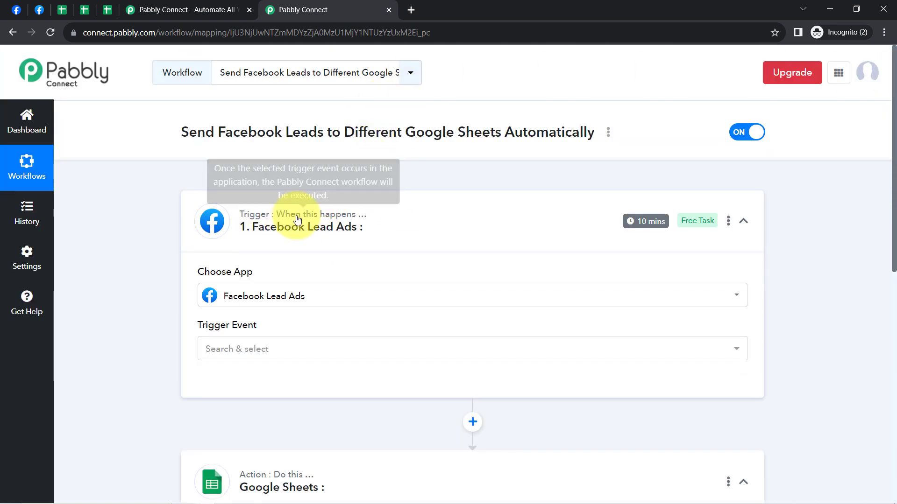
left_click(261, 351)
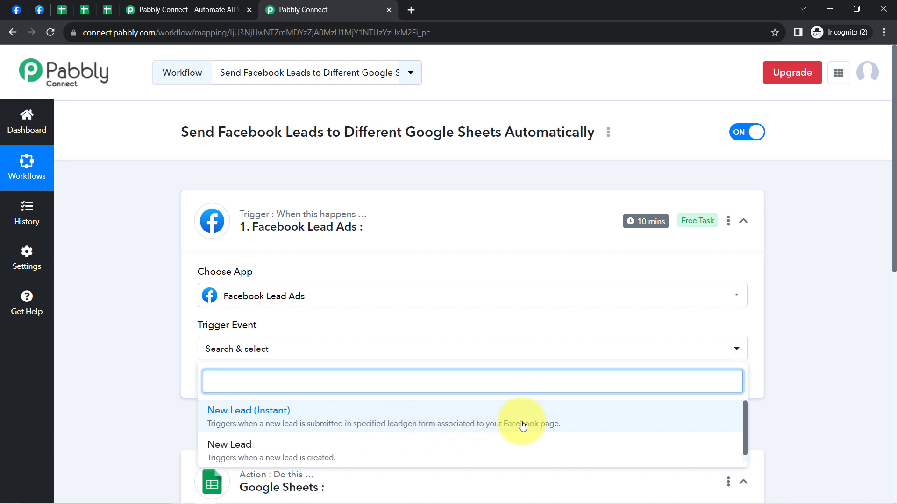
left_click(538, 424)
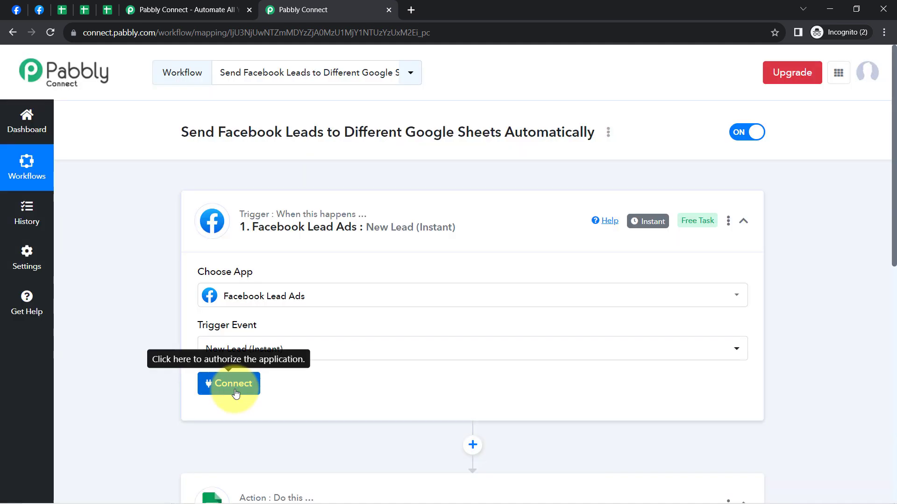
Add a new Facebook Lead Ads connection to the trigger and authorize it with the required Facebook account
left_click(235, 391)
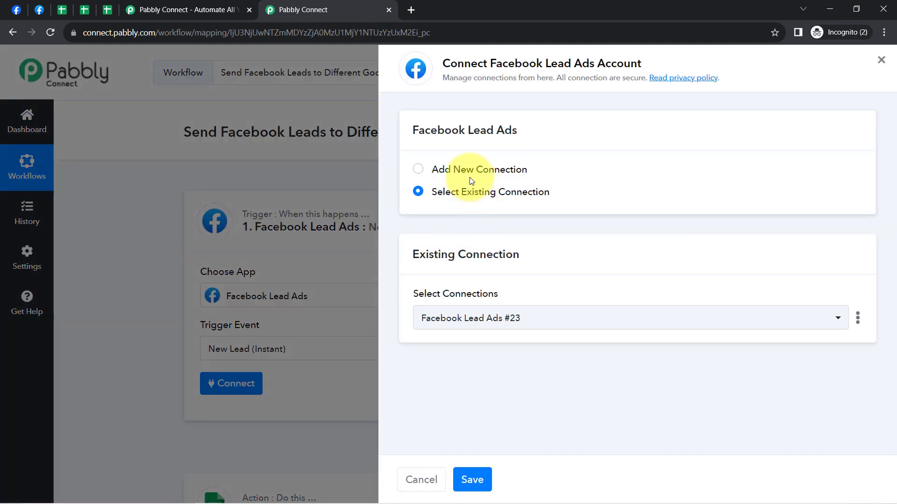
left_click(462, 176)
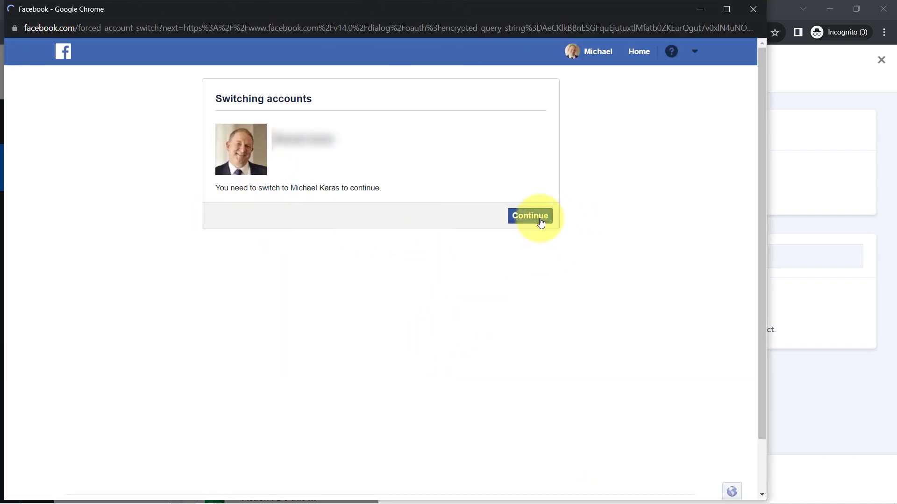
left_click(541, 223)
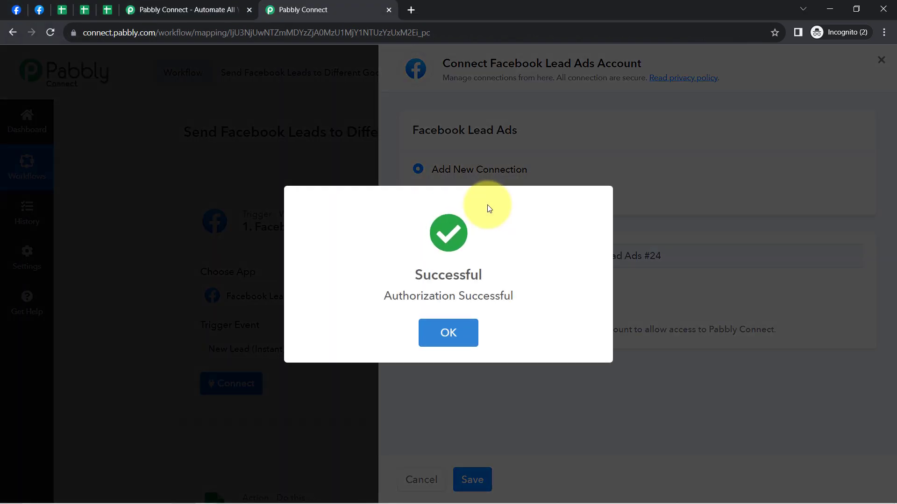
left_click(452, 315)
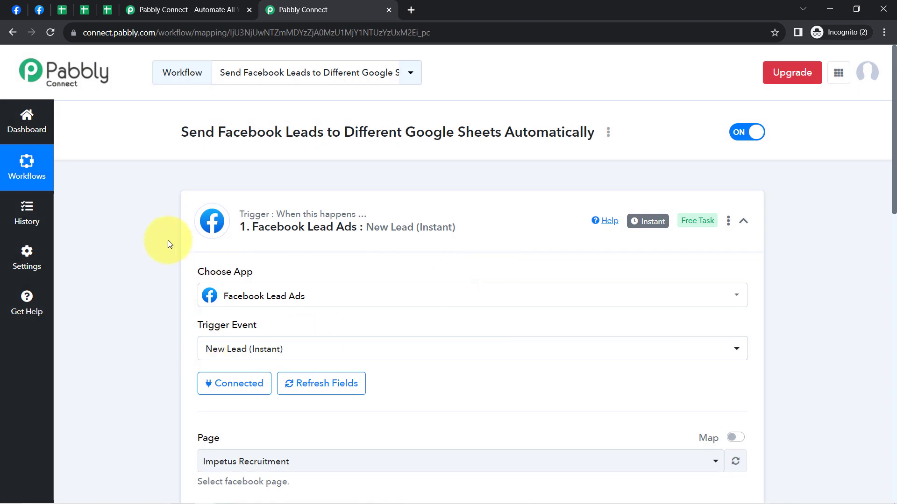
Compare the trigger's Page setting with the list of pages managed by the Facebook account
left_click_drag(893, 176, 892, 240)
left_click(229, 212)
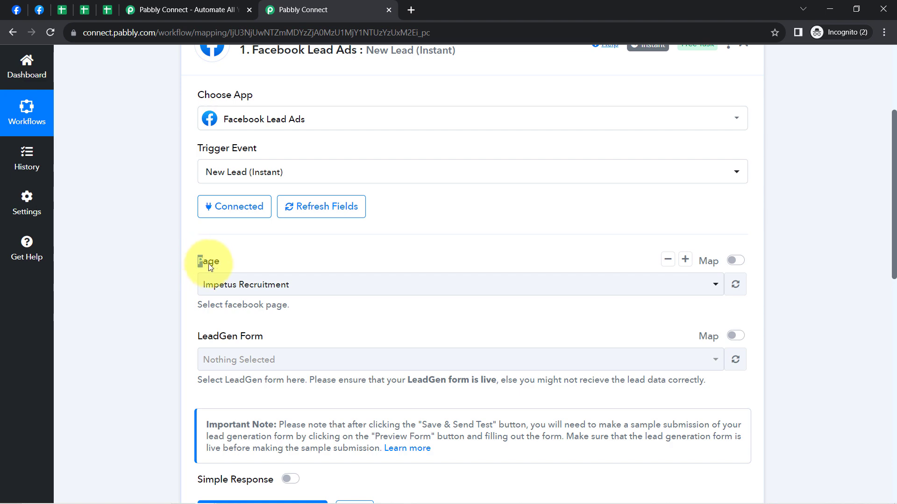
left_click_drag(210, 267, 235, 267)
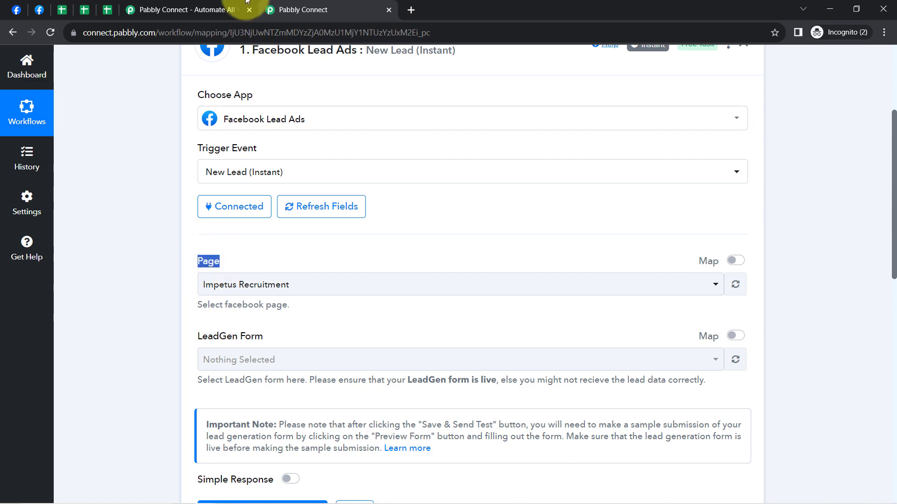
left_click(39, 10)
left_click(7, 14)
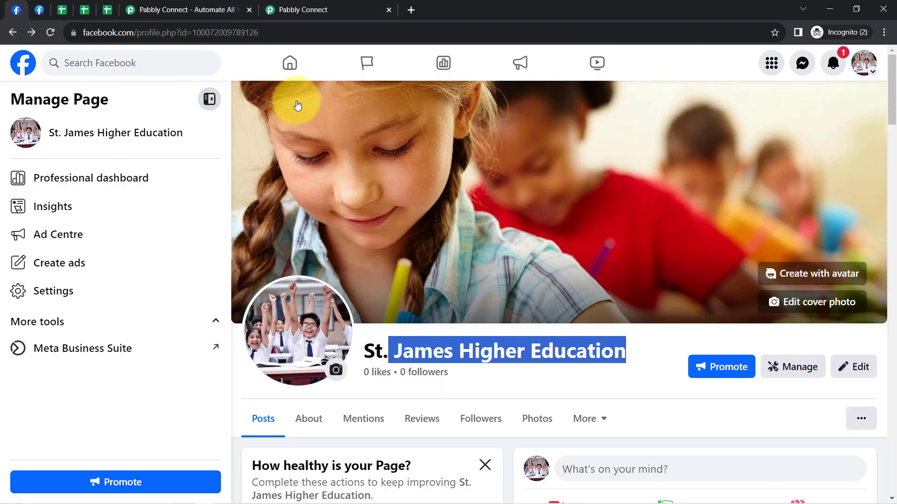
right_click(367, 59)
left_click(387, 69)
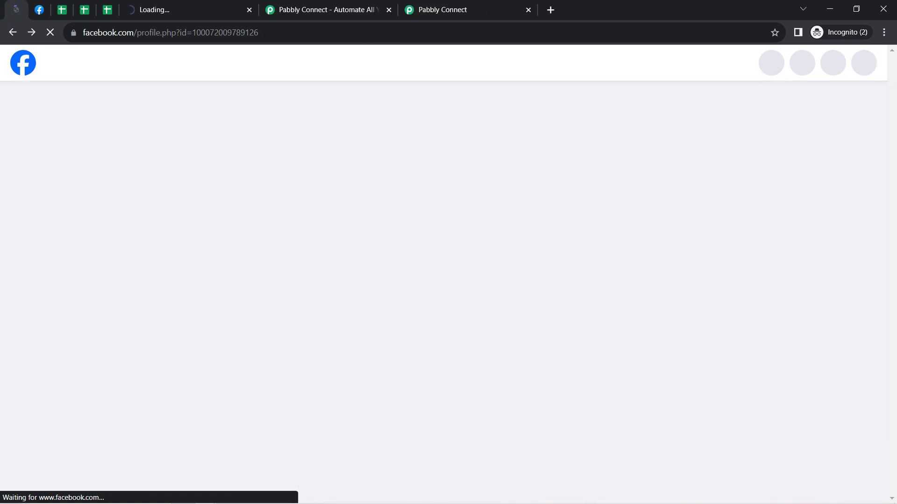
left_click(185, 10)
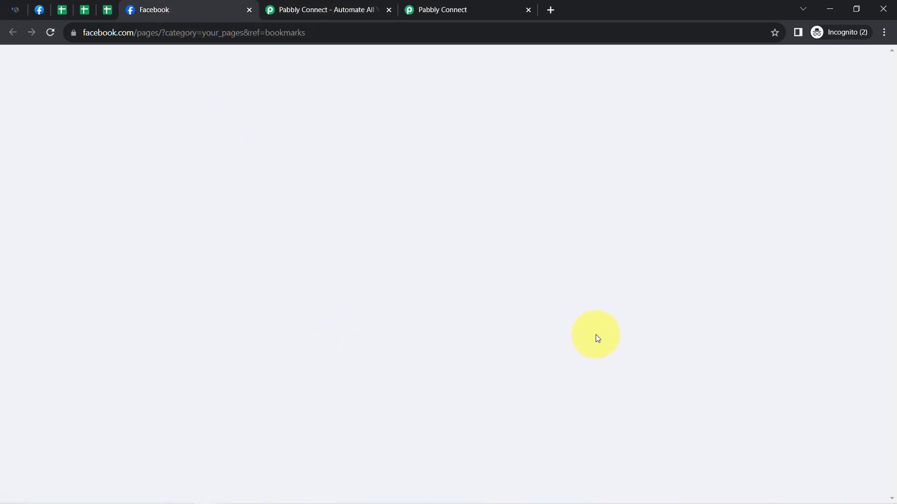
scroll(446, 322, "down", 15)
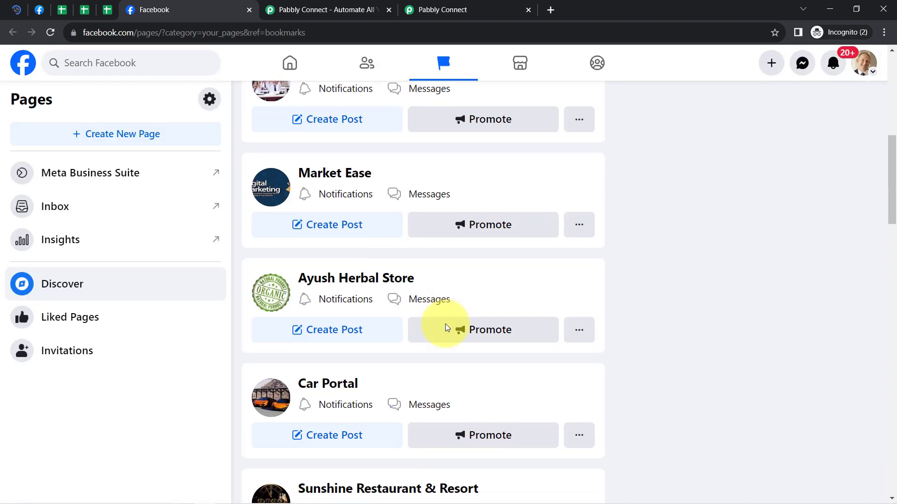
left_click(456, 7)
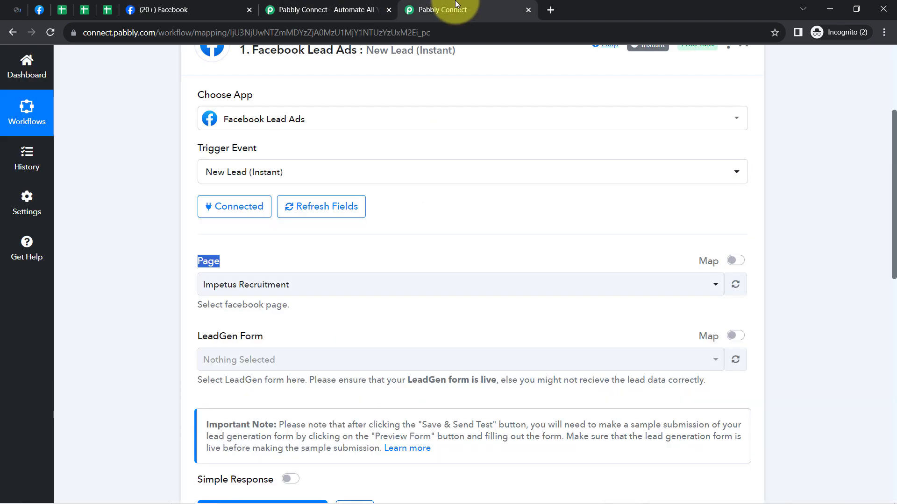
left_click(249, 10)
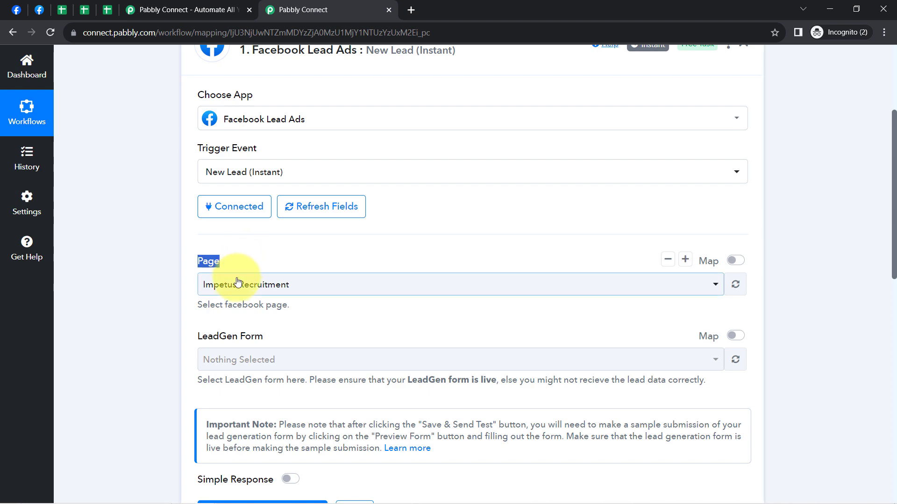
Check the page name on Facebook and set the trigger's Page to St. James Higher Education
left_click(17, 7)
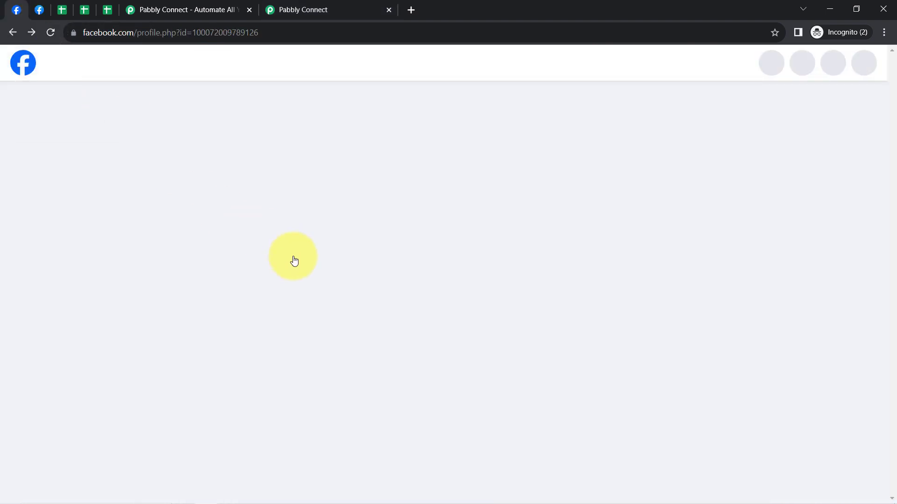
left_click_drag(368, 180, 480, 177)
left_click(299, 10)
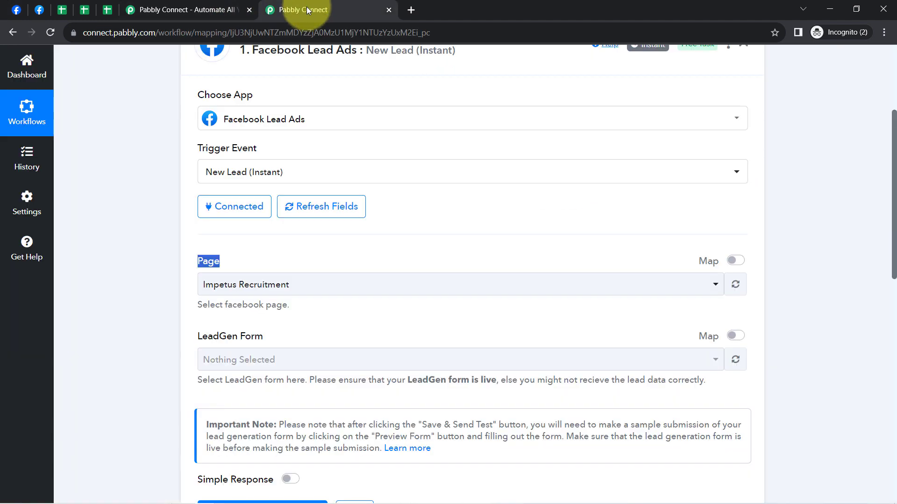
left_click(251, 290)
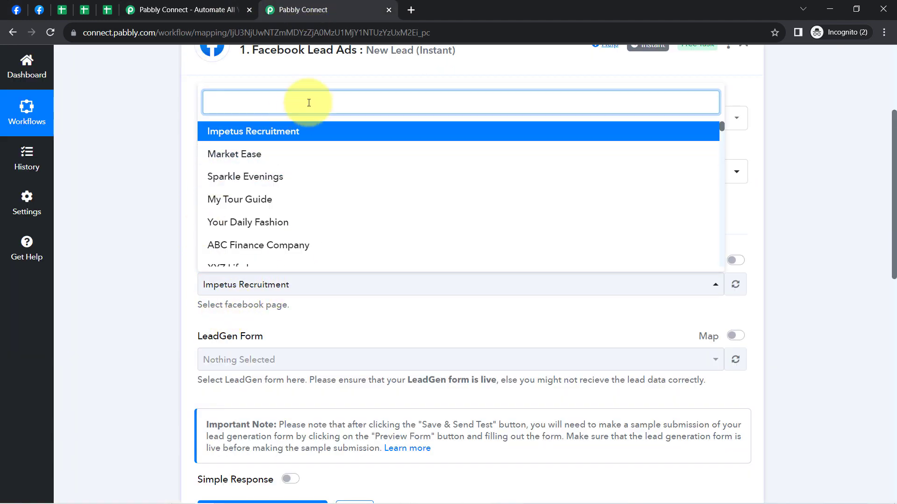
type("st/")
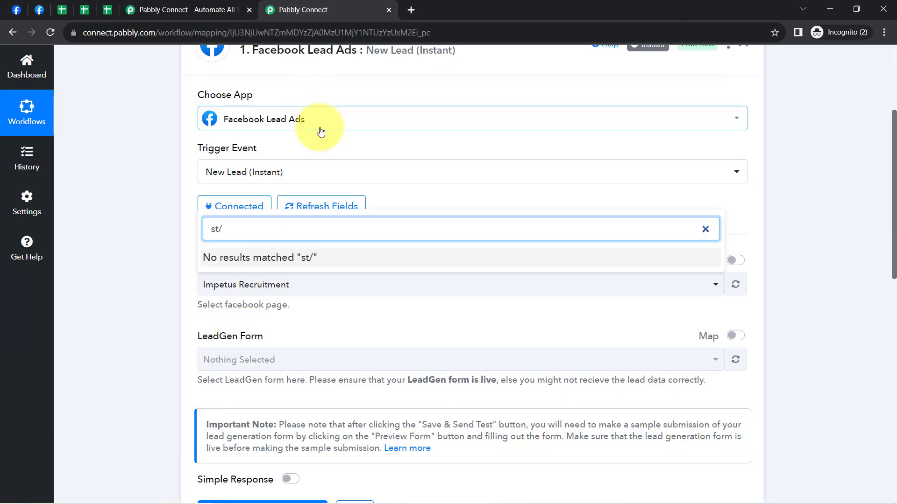
key("BackSpace")
type(".")
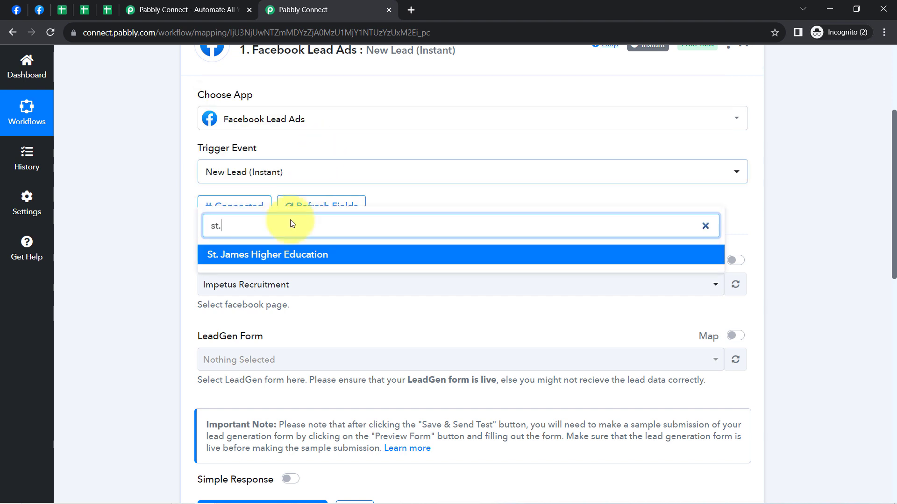
left_click(269, 255)
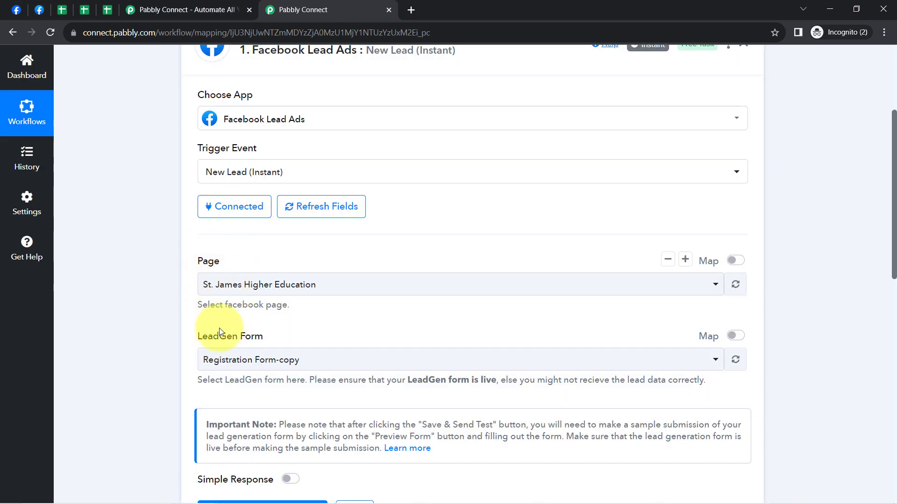
Review the LeadGen forms offered for the page and keep Registration Form-copy selected
left_click_drag(200, 336, 259, 337)
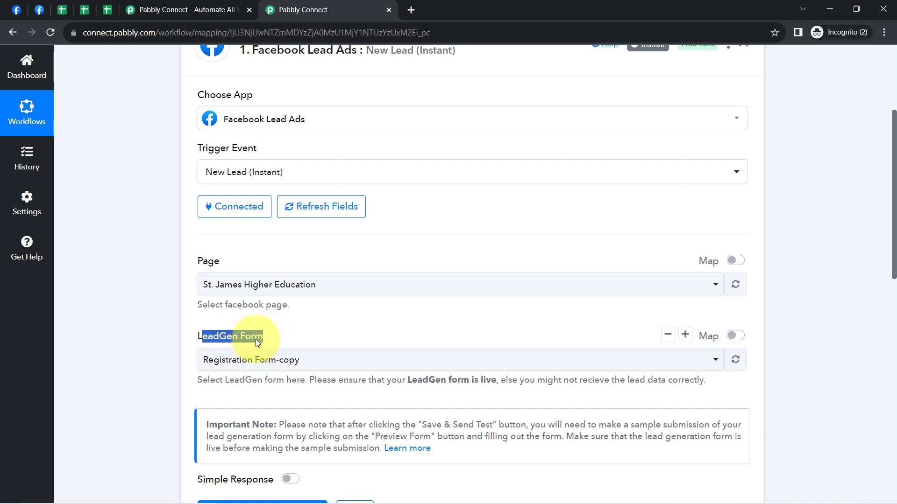
left_click(221, 362)
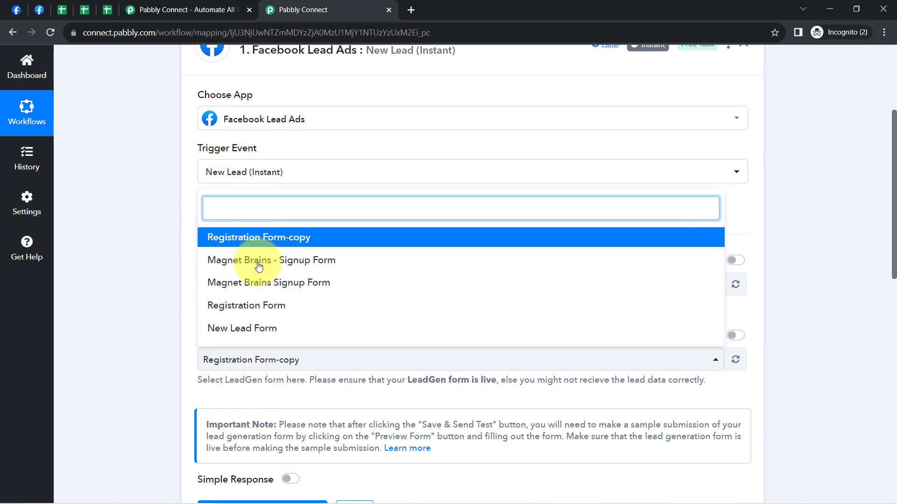
left_click(180, 268)
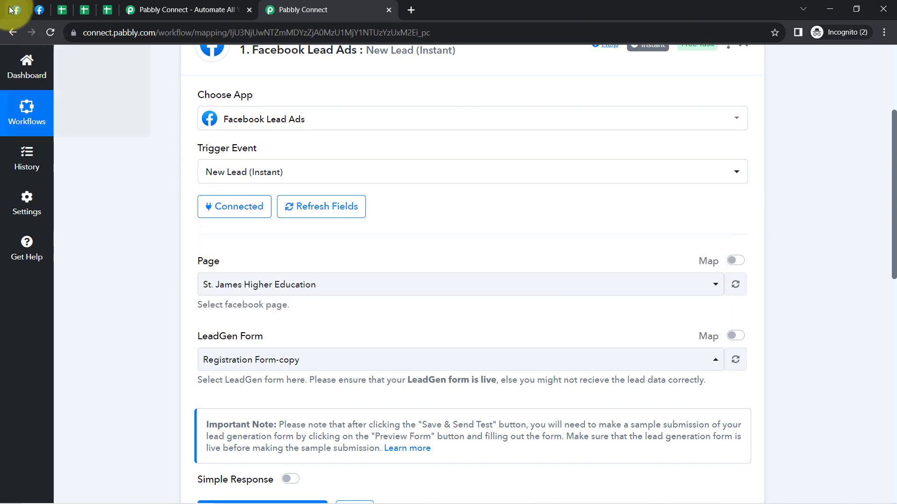
From the St. James Higher Education Facebook page, go to Meta Business Suite and open its Instant Forms tool
left_click(39, 11)
left_click(15, 9)
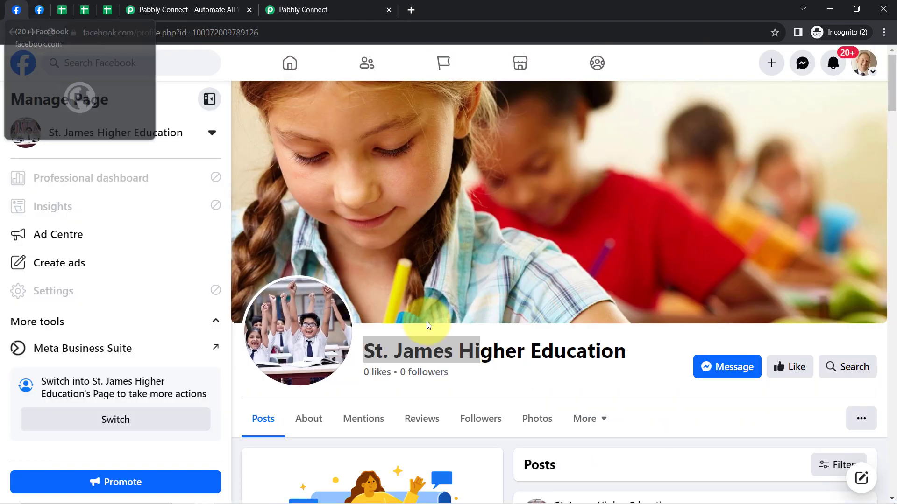
left_click(135, 345)
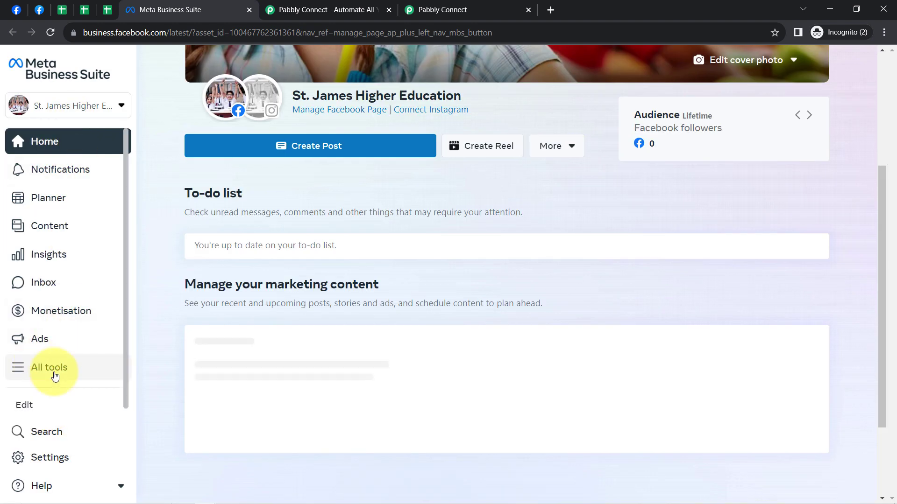
left_click(40, 371)
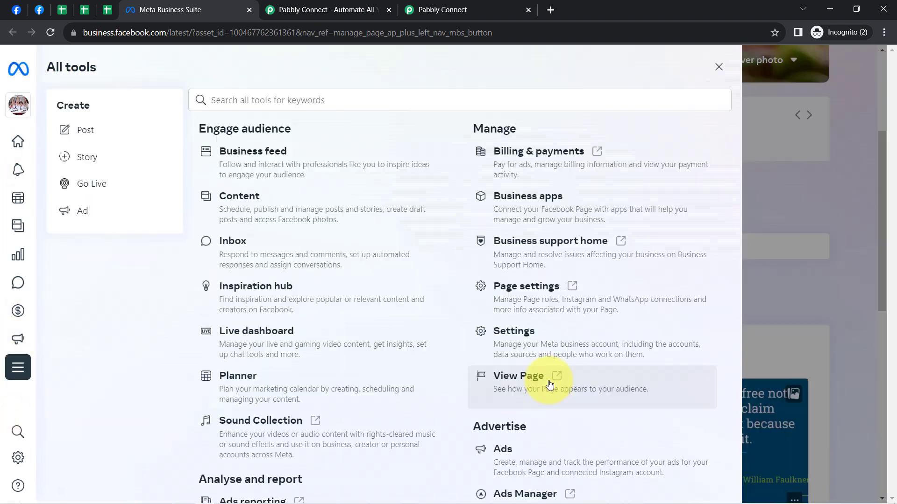
scroll(547, 397, "down", 6)
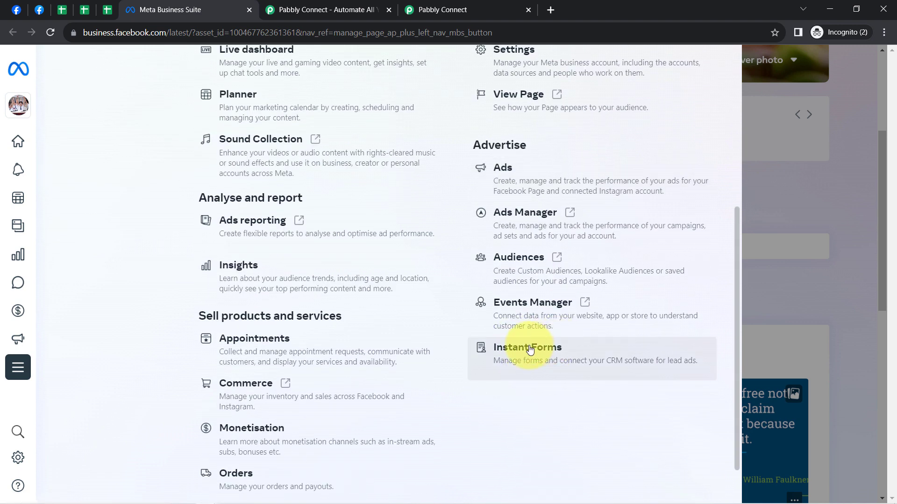
left_click(557, 354)
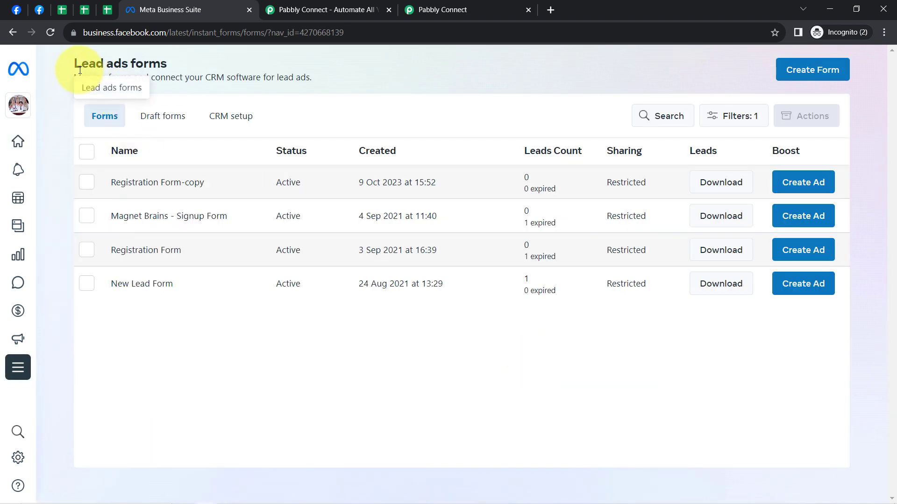
Open Registration Form-copy in the lead ads forms list and examine its preview pages: custom questions, contact information and privacy review
left_click_drag(79, 70, 118, 69)
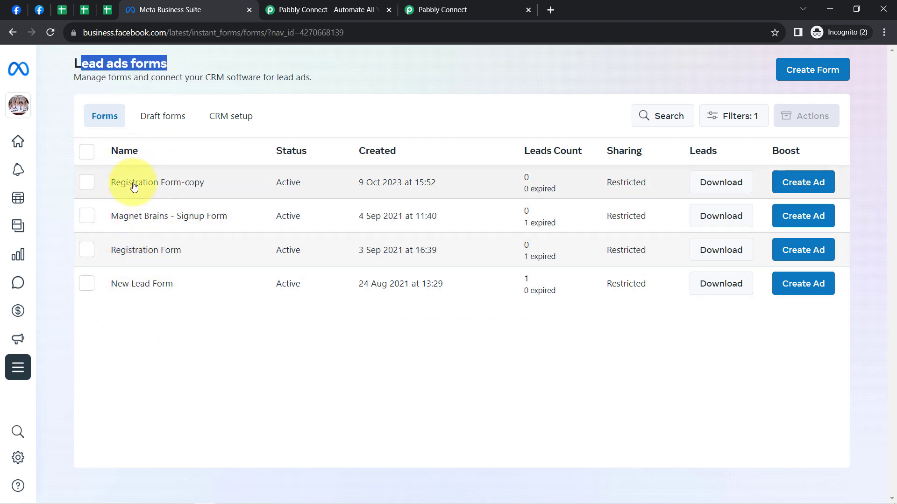
left_click(134, 185)
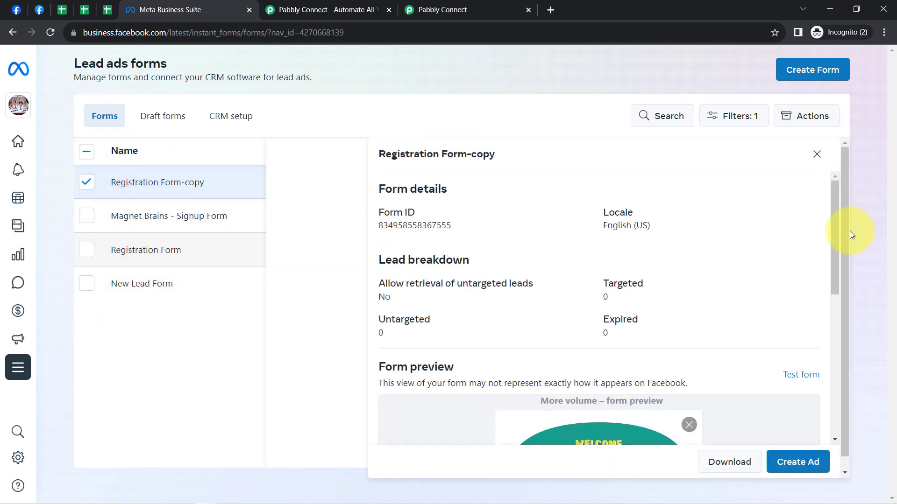
left_click_drag(837, 229, 830, 375)
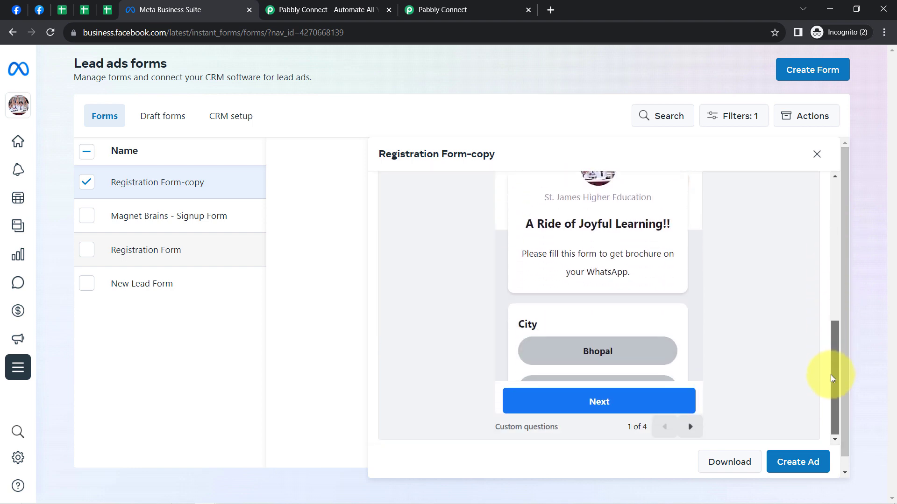
left_click(694, 433)
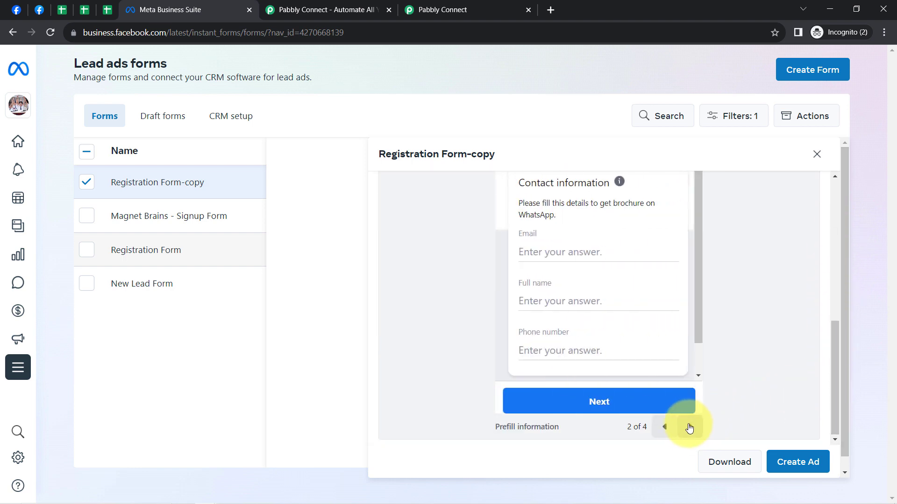
mouse_move(834, 355)
left_mouse_down()
mouse_move(833, 325)
mouse_move(822, 349)
left_mouse_up()
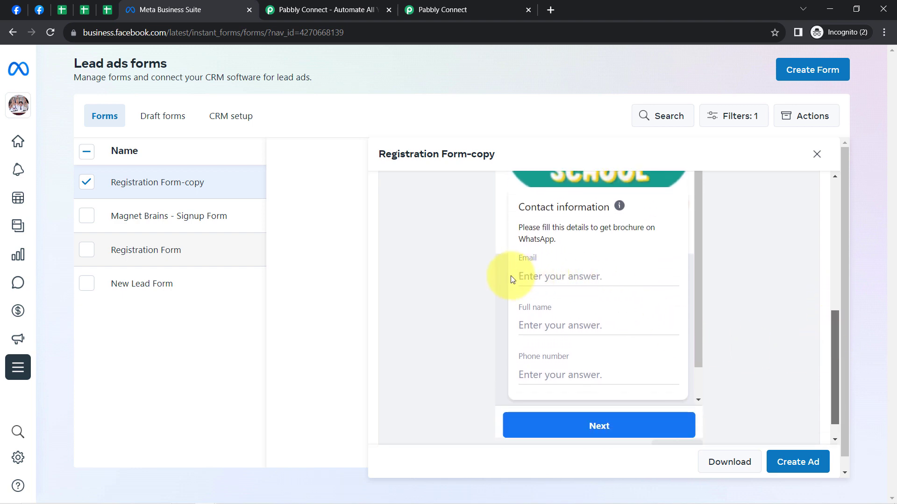
scroll(736, 390, "up", 2)
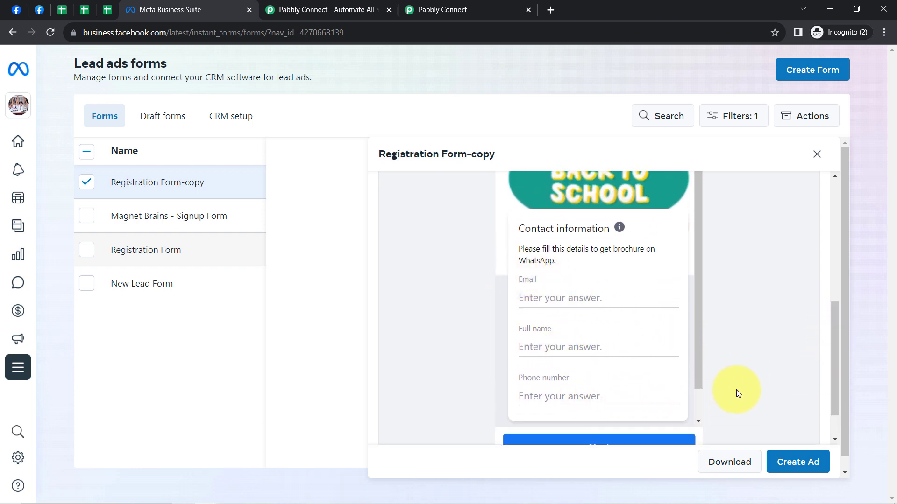
left_click_drag(836, 363, 827, 431)
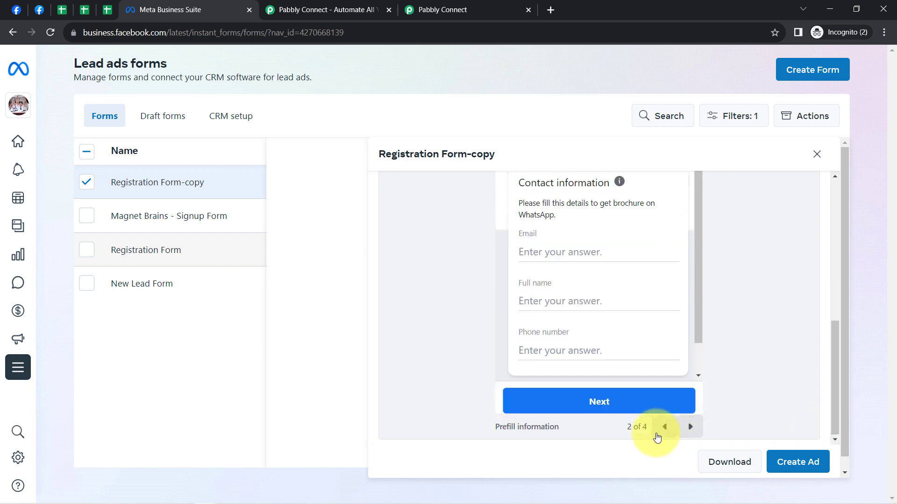
left_click(690, 427)
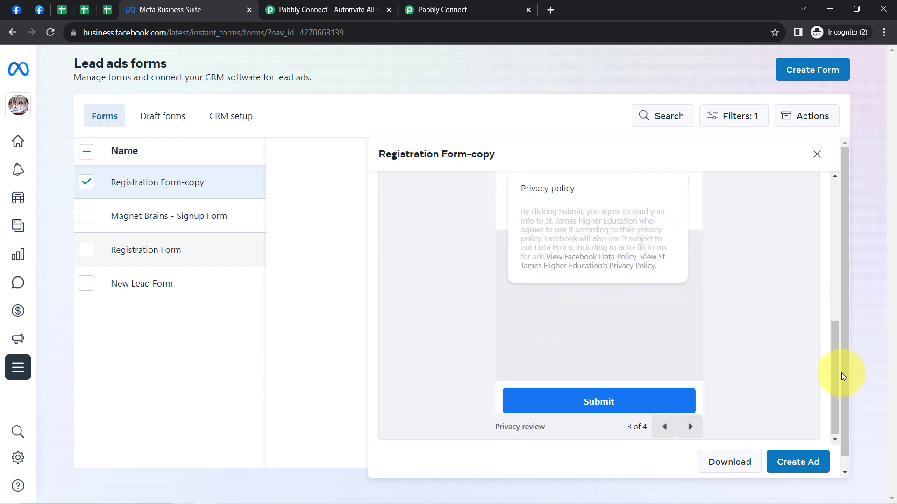
left_click_drag(836, 377, 818, 282)
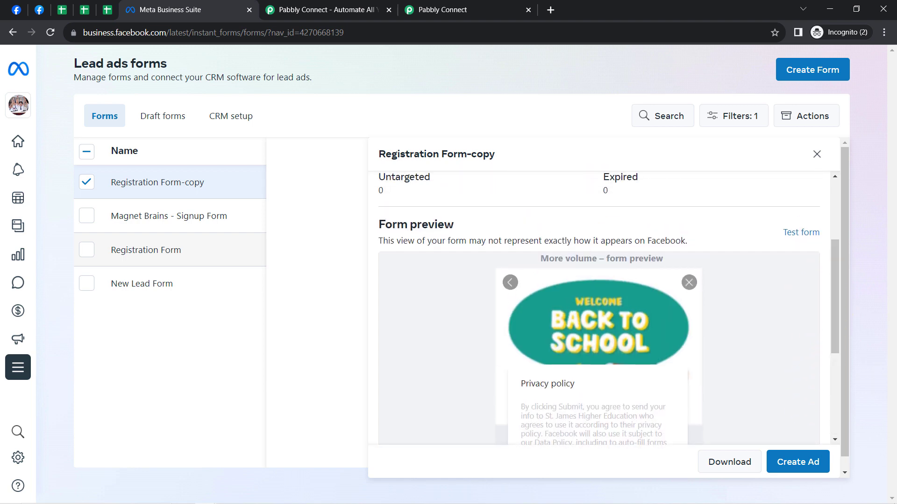
Return to the Pabbly Connect workflow, save the Facebook Lead Ads trigger with a test request, and close the Meta Business Suite page
left_click(17, 10)
left_click(36, 9)
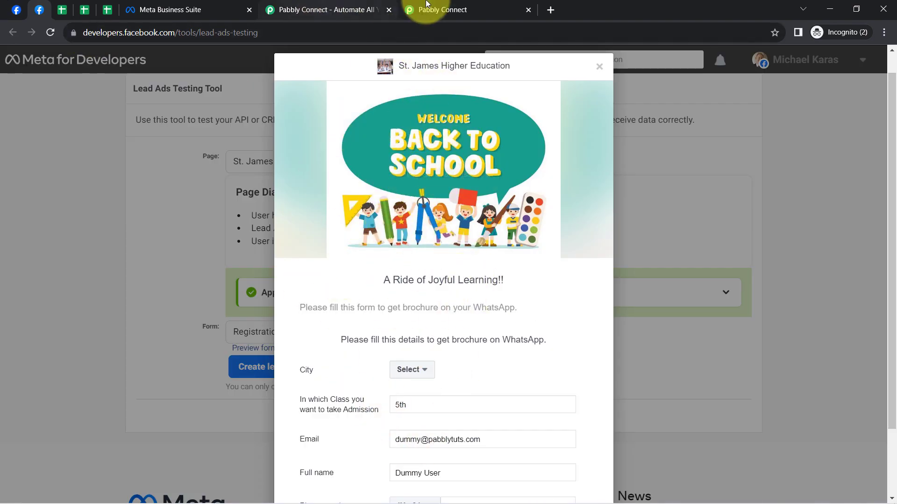
left_click(439, 9)
scroll(157, 363, "down", 2)
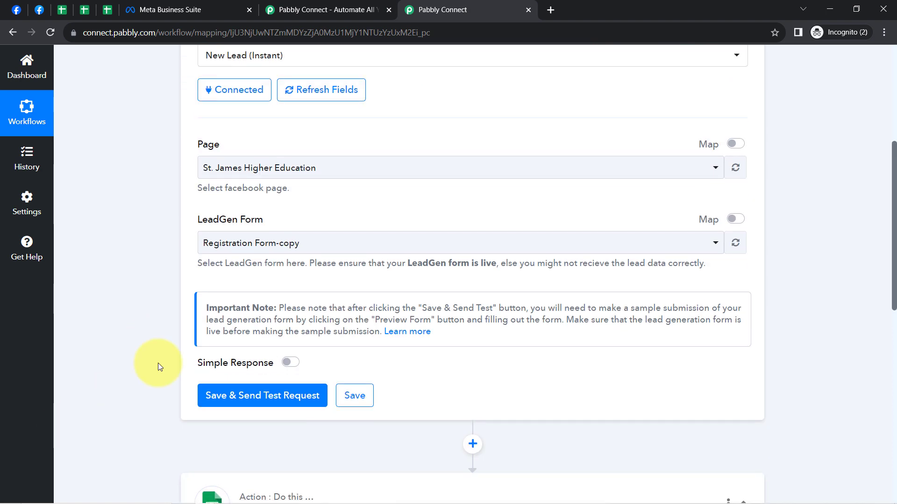
scroll(158, 363, "up", 2)
scroll(164, 424, "down", 1)
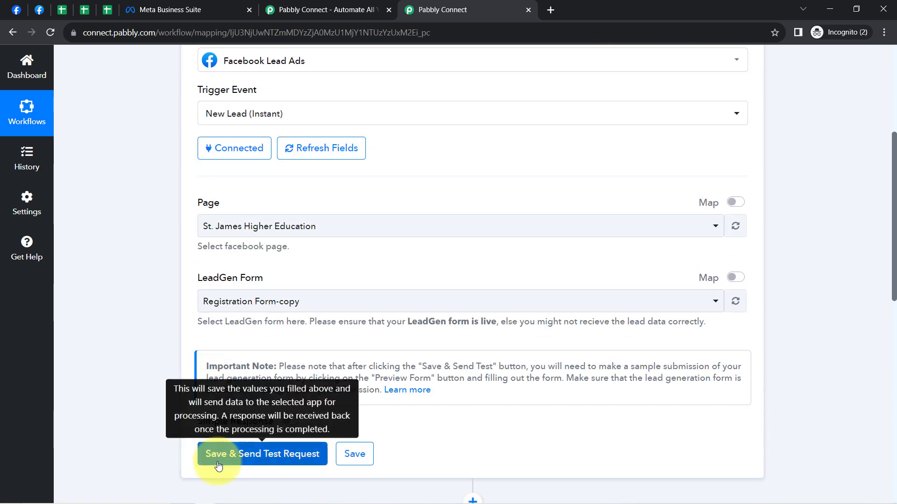
left_click(217, 462)
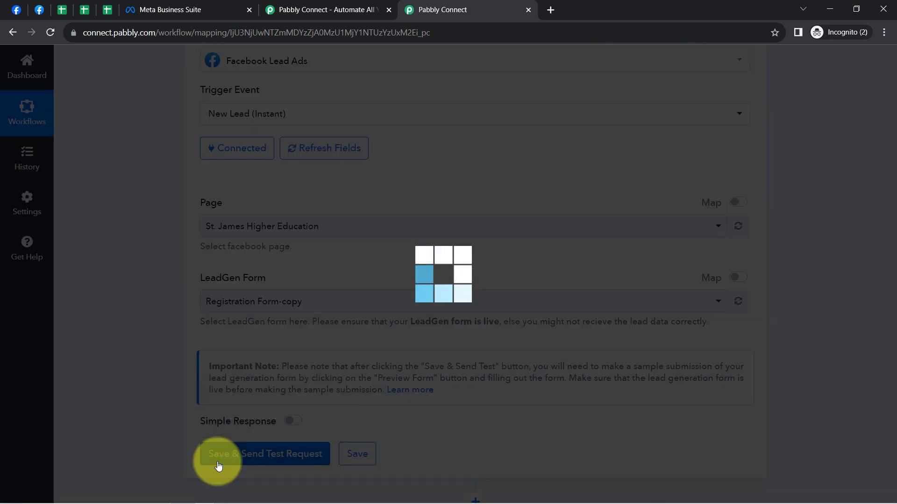
left_click(248, 10)
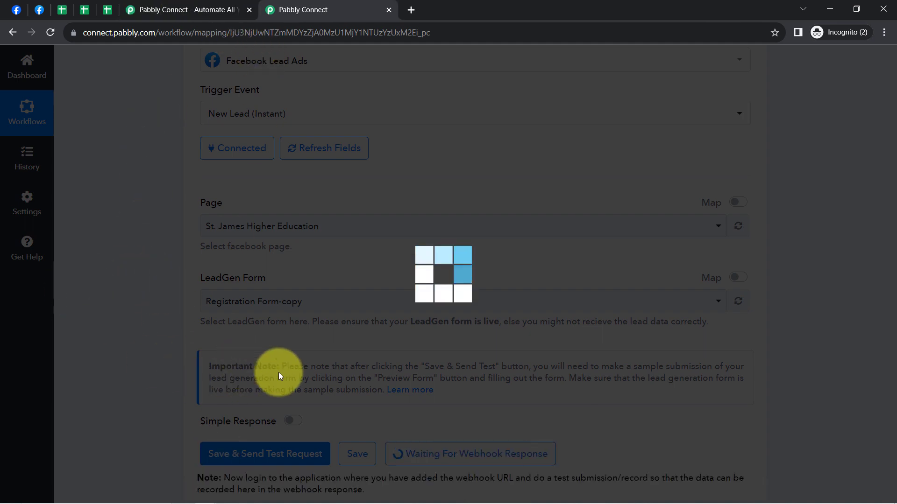
Read the trigger's Important Note on making a sample submission through the form preview
scroll(196, 359, "down", 2)
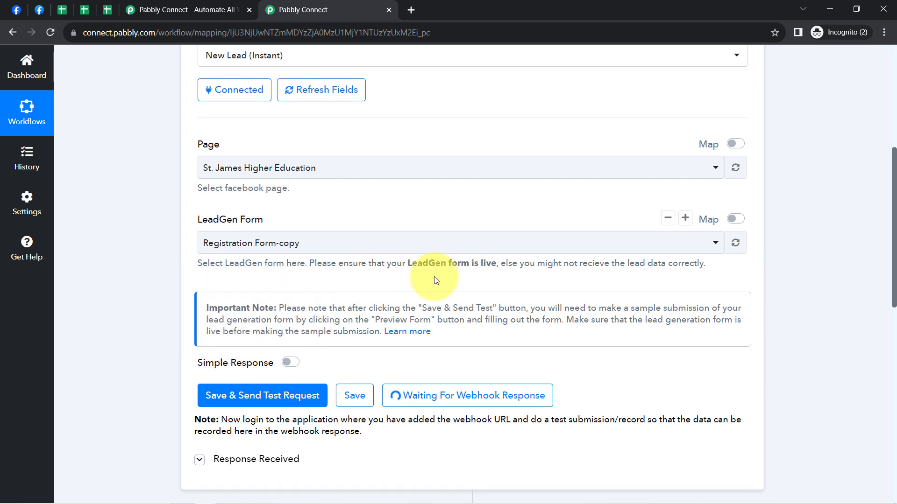
left_click_drag(349, 309, 563, 307)
left_click(563, 308)
left_click_drag(629, 308, 258, 319)
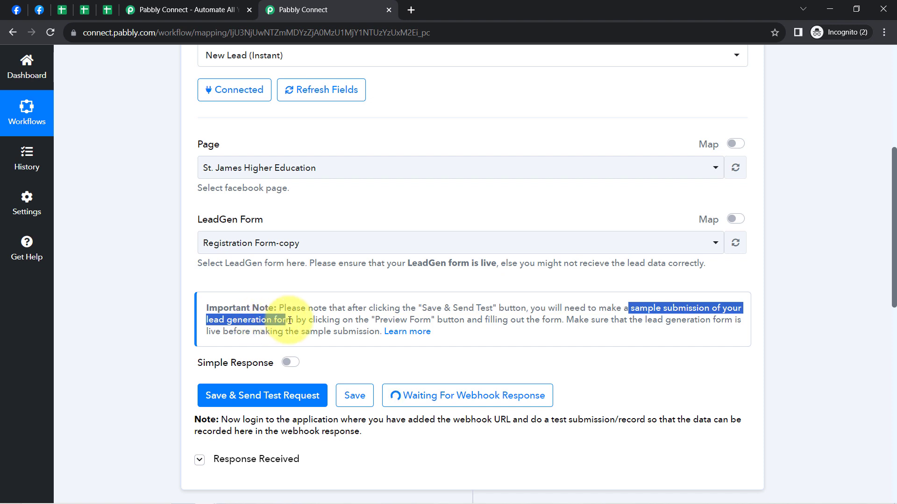
left_click_drag(389, 323, 560, 321)
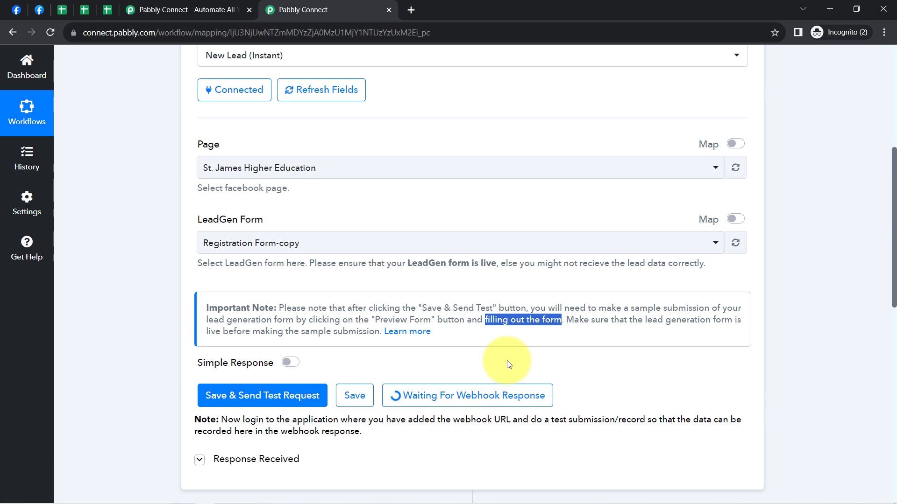
Open the note's Learn more guide and read the Facebook Lead Ads instructions down to the sample submission section
left_click(414, 332)
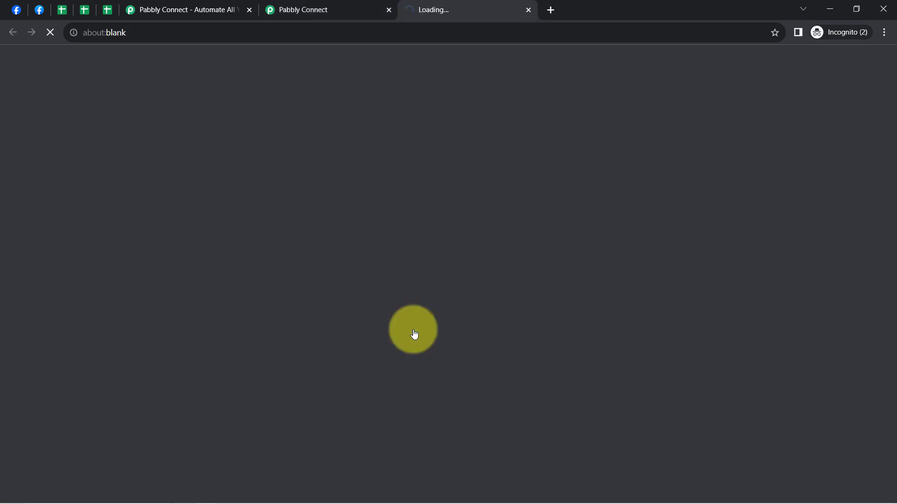
left_click(348, 9)
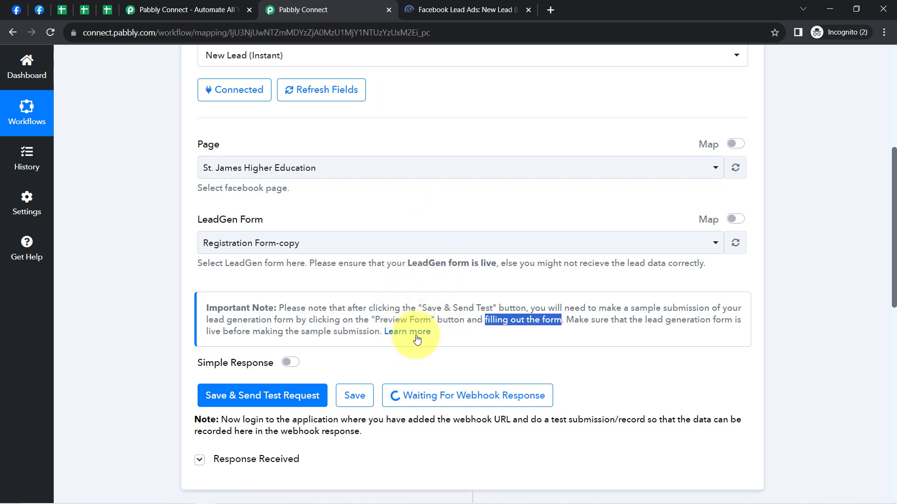
left_click(451, 3)
scroll(347, 278, "down", 15)
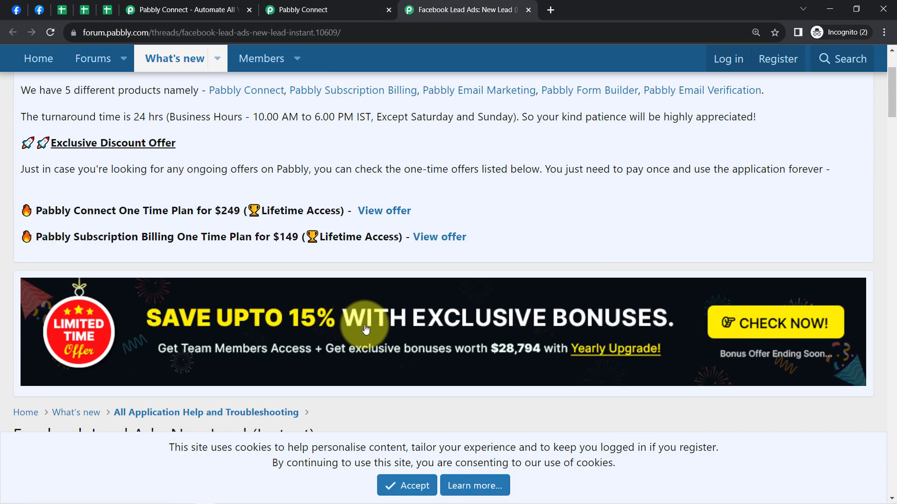
scroll(365, 335, "down", 4)
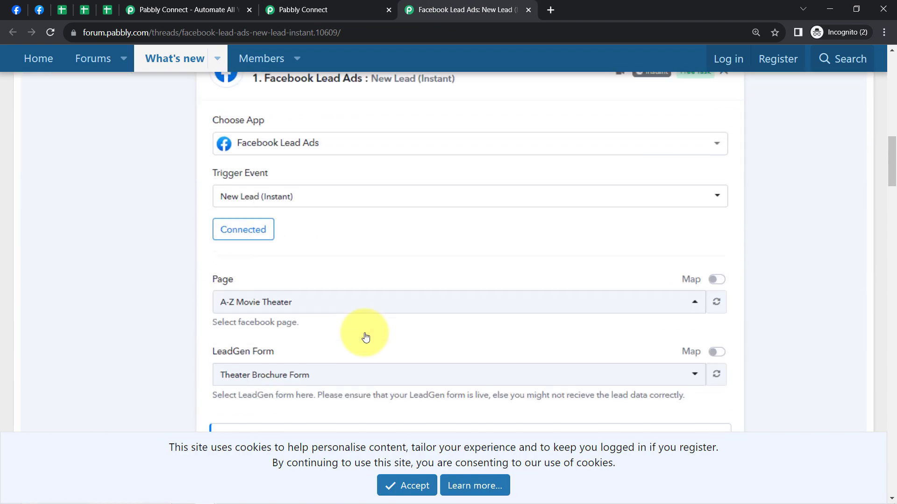
scroll(364, 335, "up", 6)
scroll(374, 355, "down", 7)
scroll(394, 379, "down", 12)
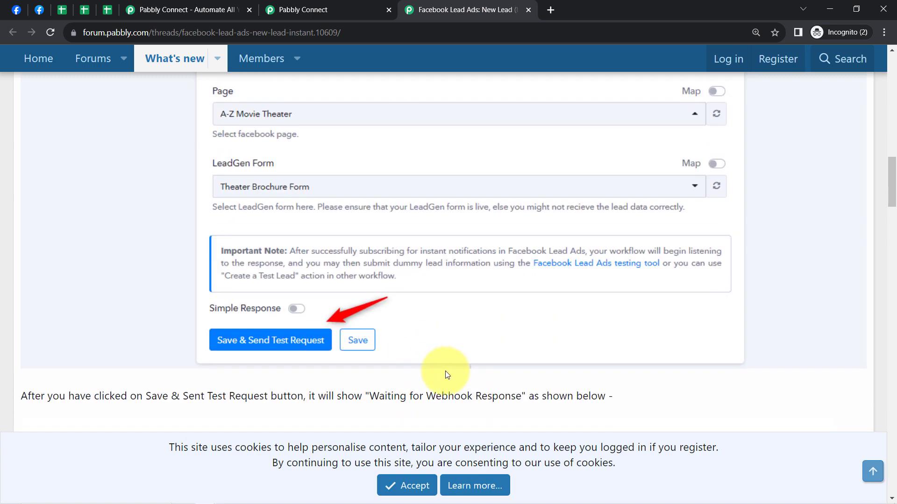
scroll(559, 354, "down", 8)
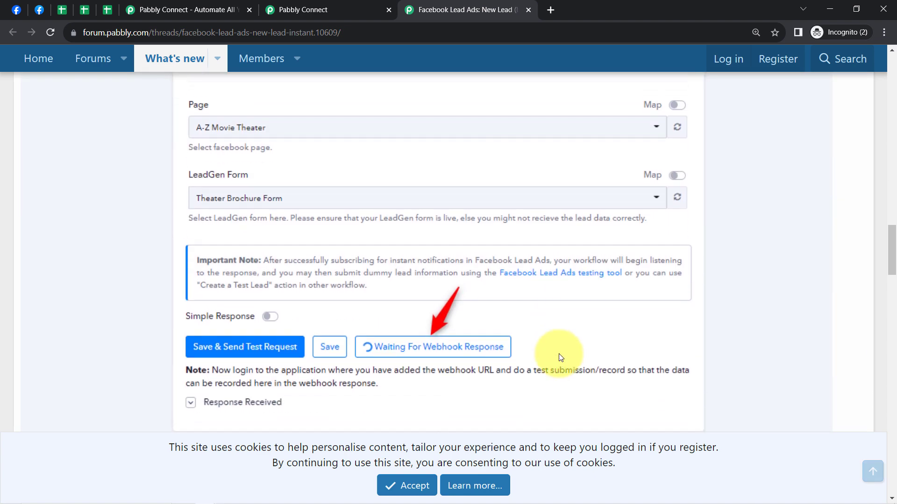
scroll(682, 181, "up", 1)
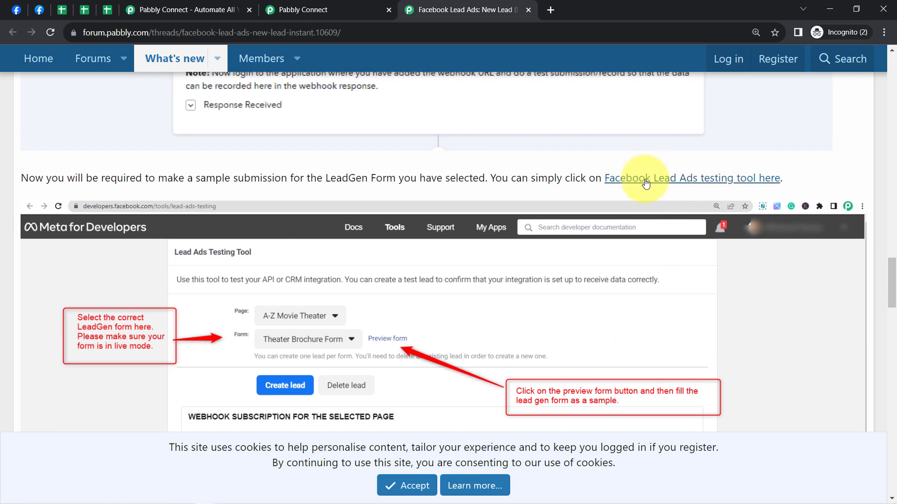
Open the Facebook Lead Ads testing tool from the guide, look through its Page and Form choices, and close it
left_click(675, 182)
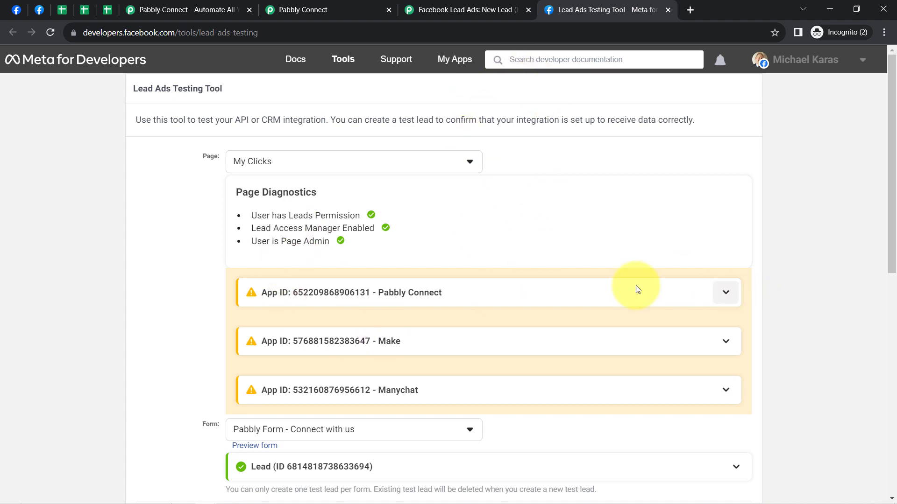
left_click(246, 163)
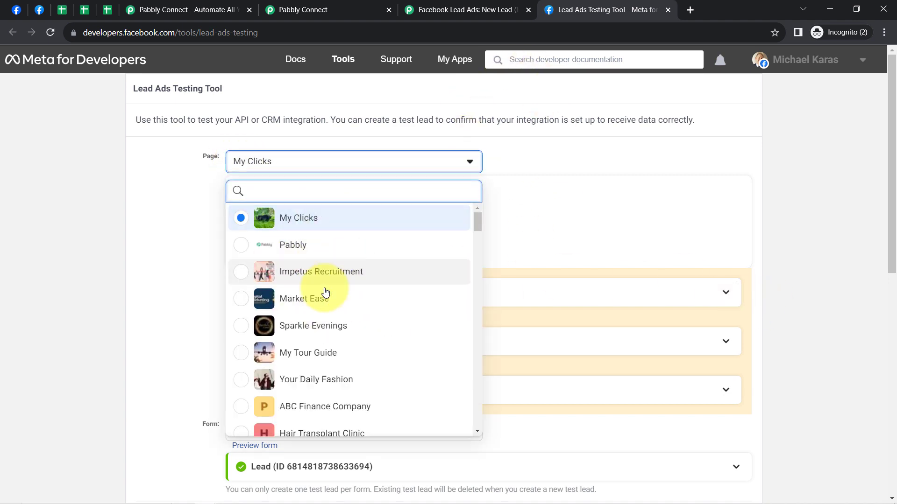
left_click(131, 300)
scroll(133, 327, "down", 3)
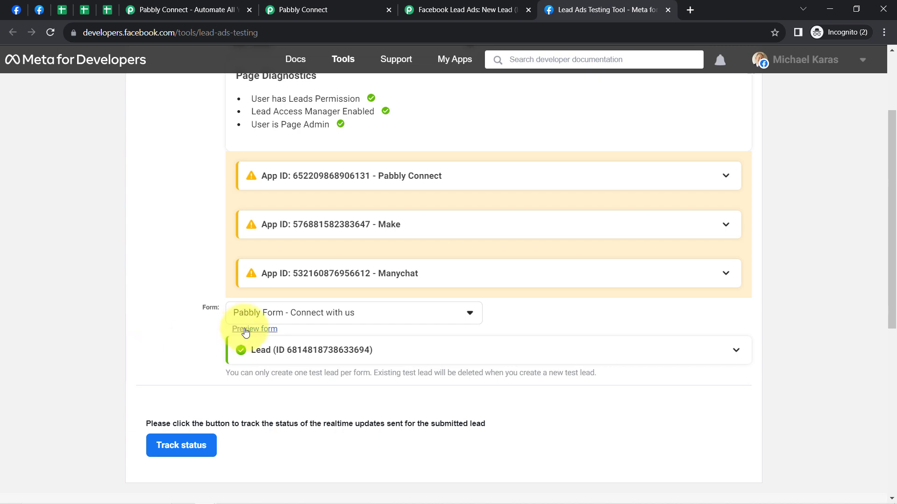
left_click(266, 313)
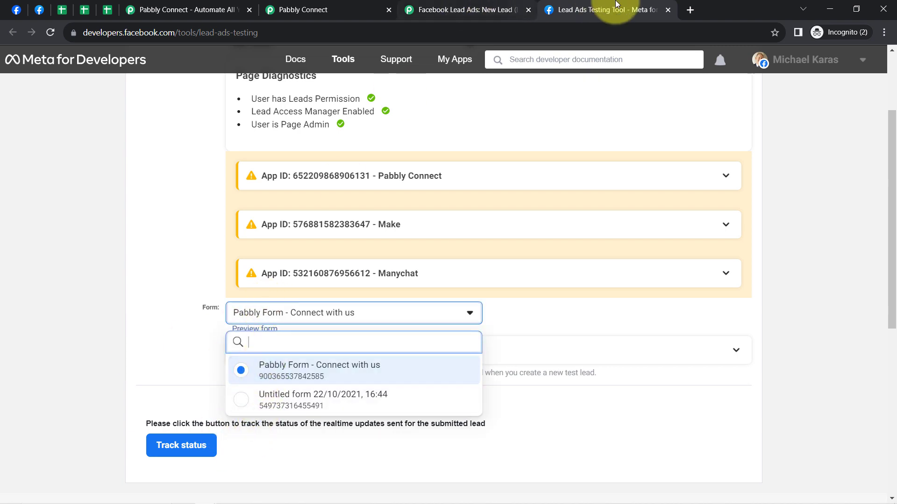
left_click(666, 9)
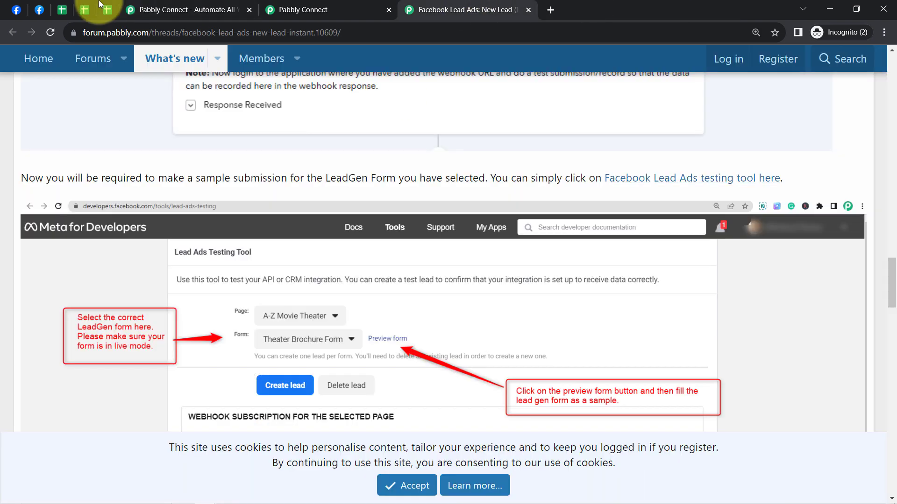
In the already open Lead Ads Testing Tool, close the old form preview and open a fresh preview of Registration Form-copy
left_click(40, 9)
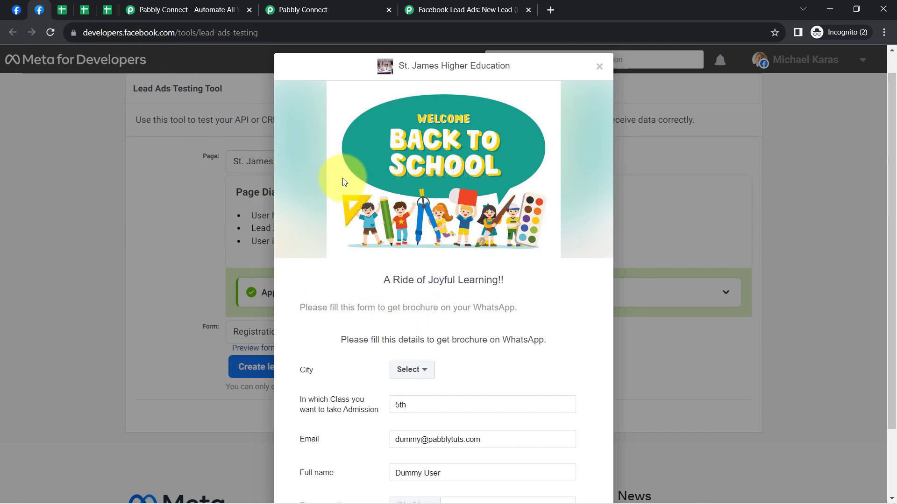
left_click(602, 67)
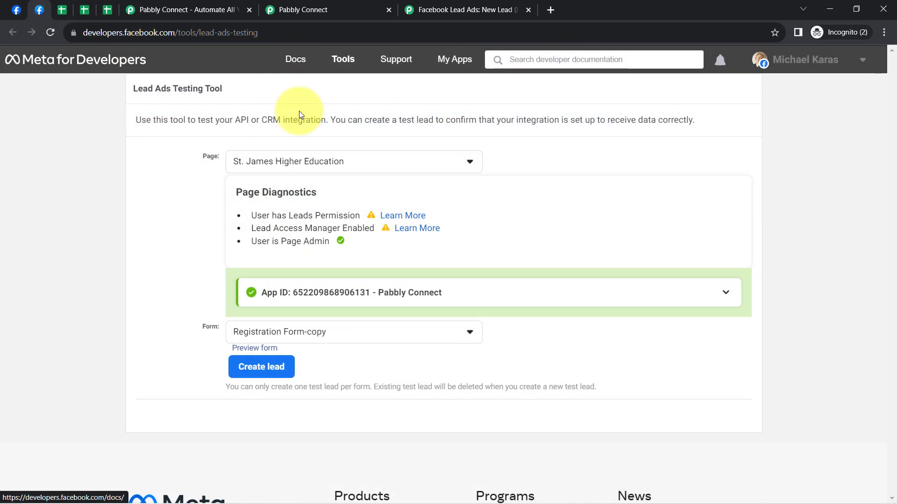
left_click_drag(153, 86, 203, 91)
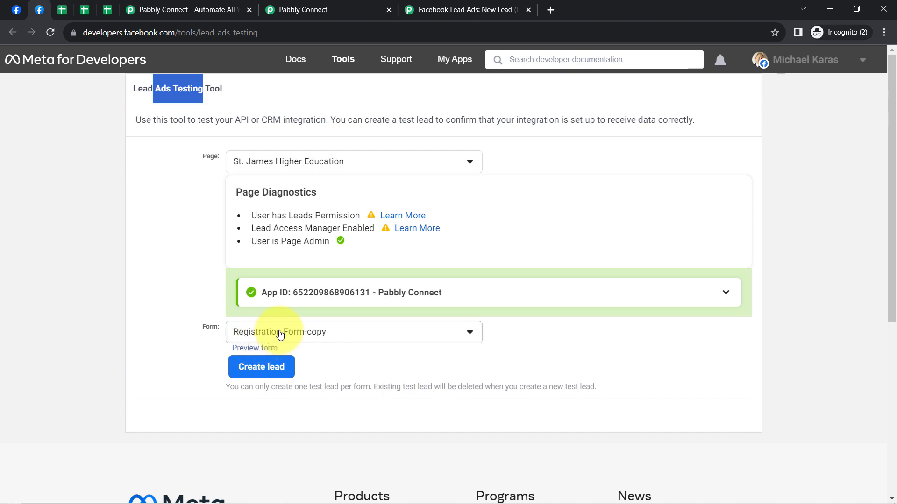
left_click(256, 349)
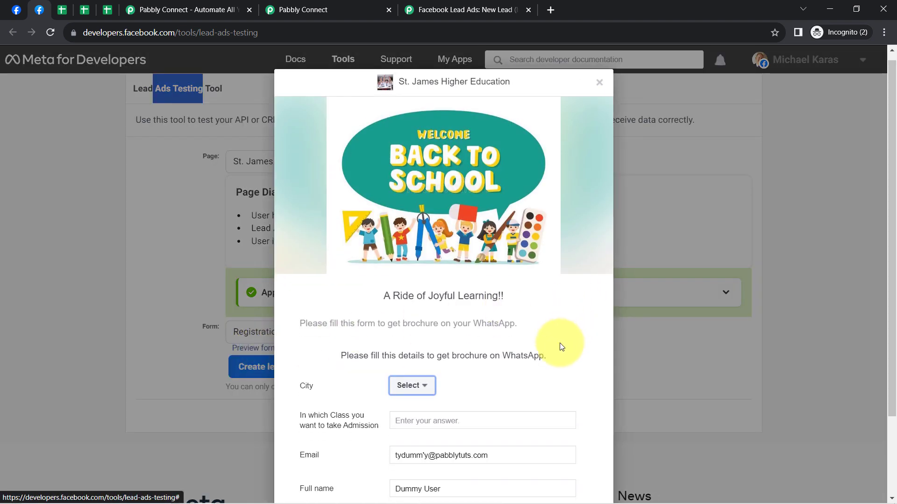
scroll(478, 363, "down", 2)
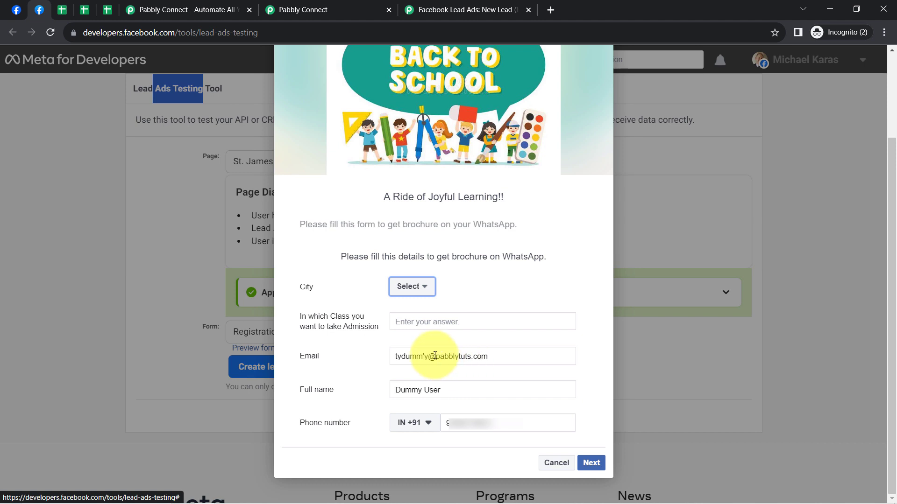
left_click(401, 320)
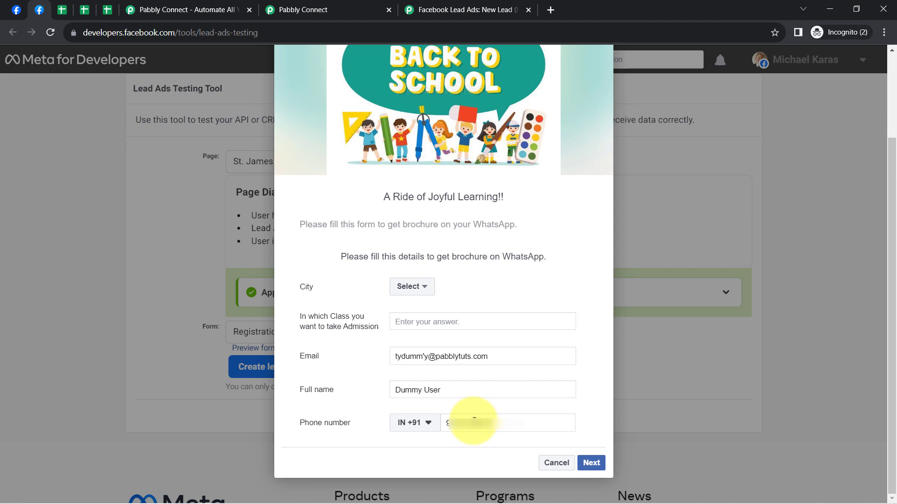
Fill in the lead form with the contact's email, class 5th and city Bhopal, then submit it
triple_click(429, 358)
key("BackSpace")
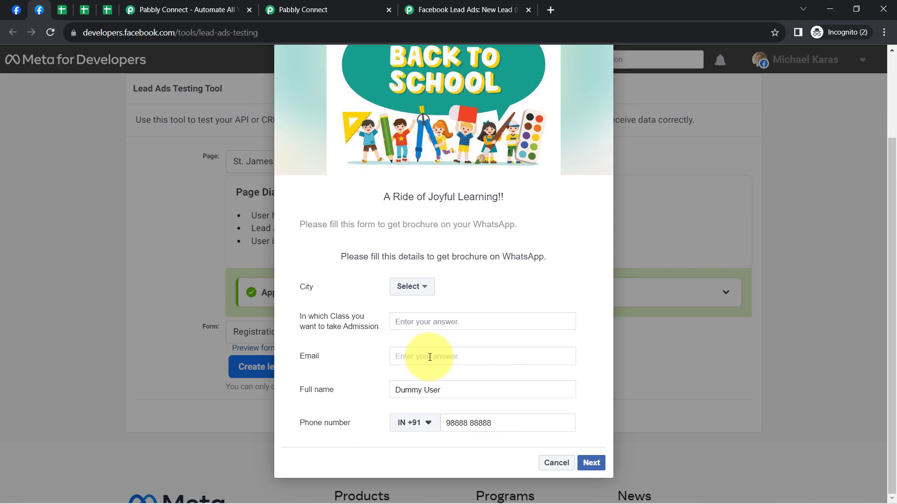
type("dumm")
left_click(425, 383)
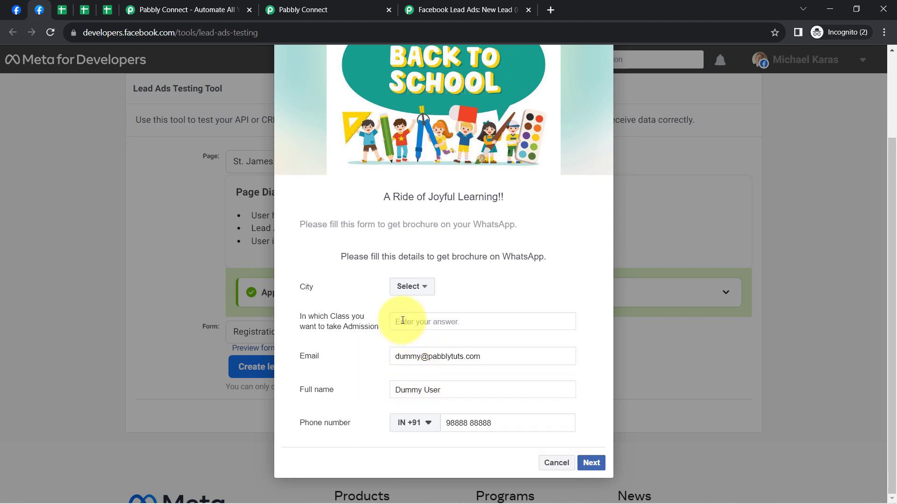
left_click(424, 323)
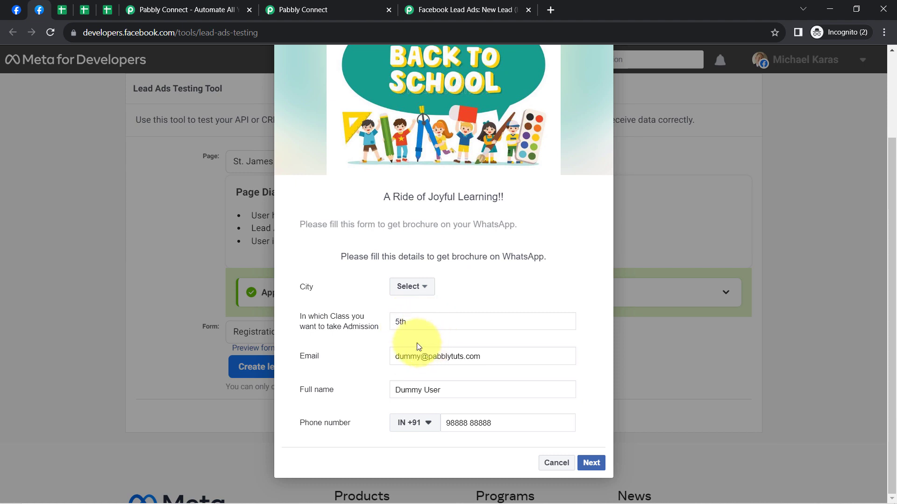
left_click(404, 288)
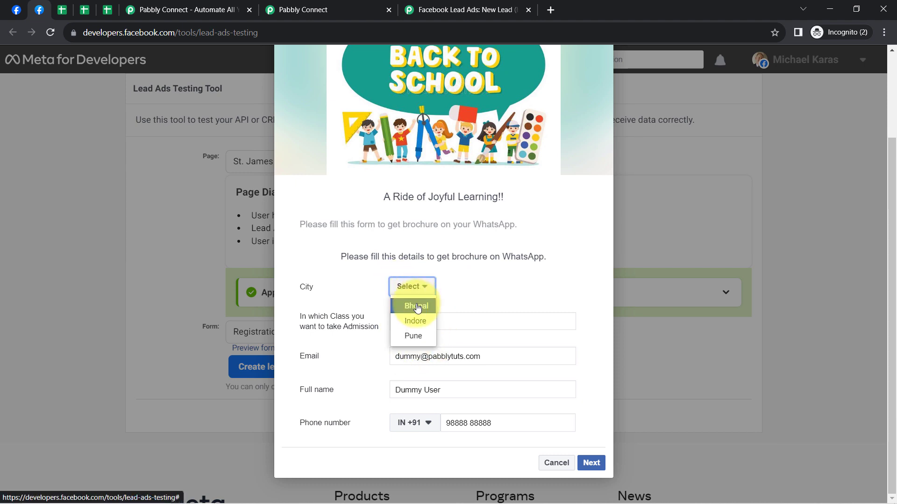
left_click(414, 306)
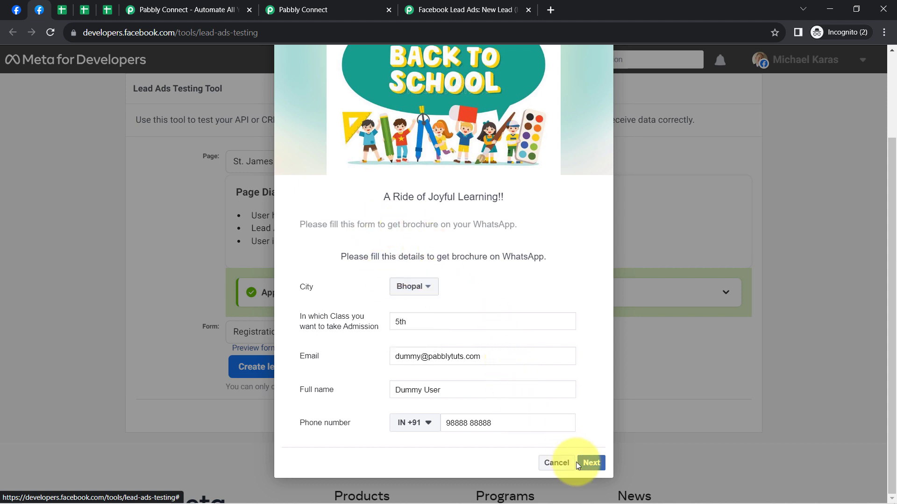
left_click(592, 463)
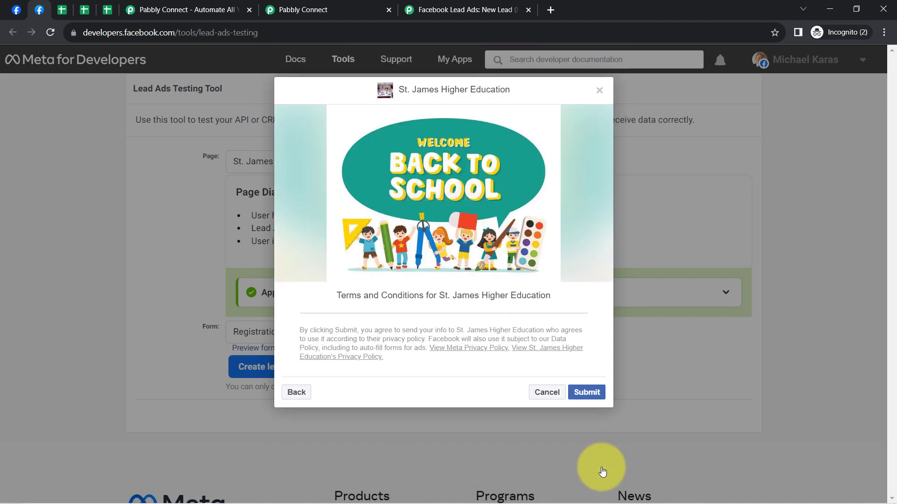
left_click(583, 394)
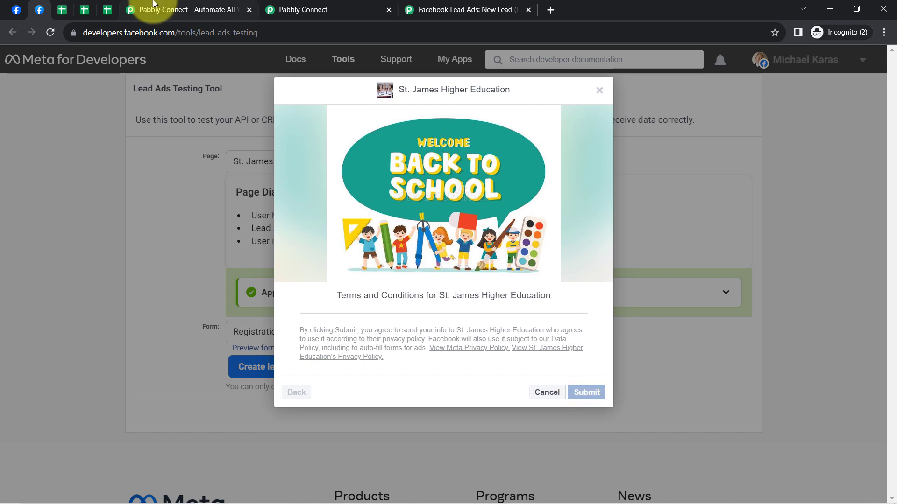
Switch to the Pabbly Connect workflow and check the received city, class, email, full name and phone number against the submitted lead
left_click(352, 5)
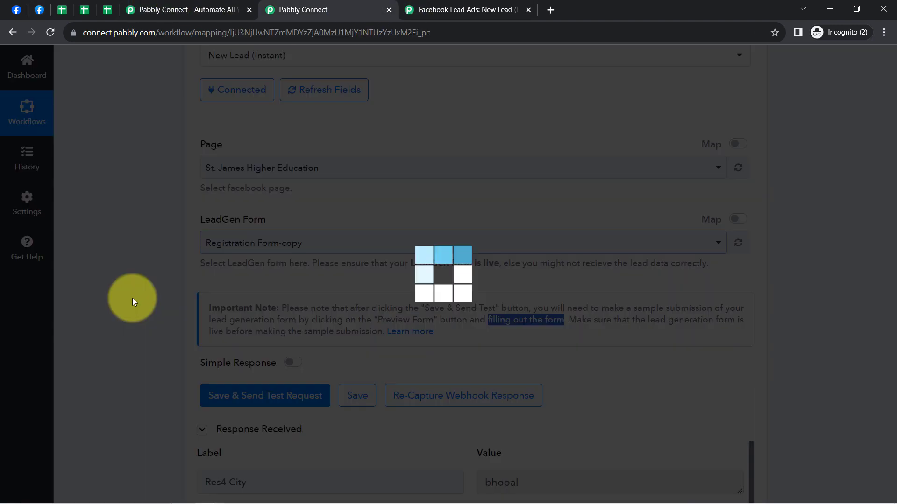
scroll(167, 289, "down", 6)
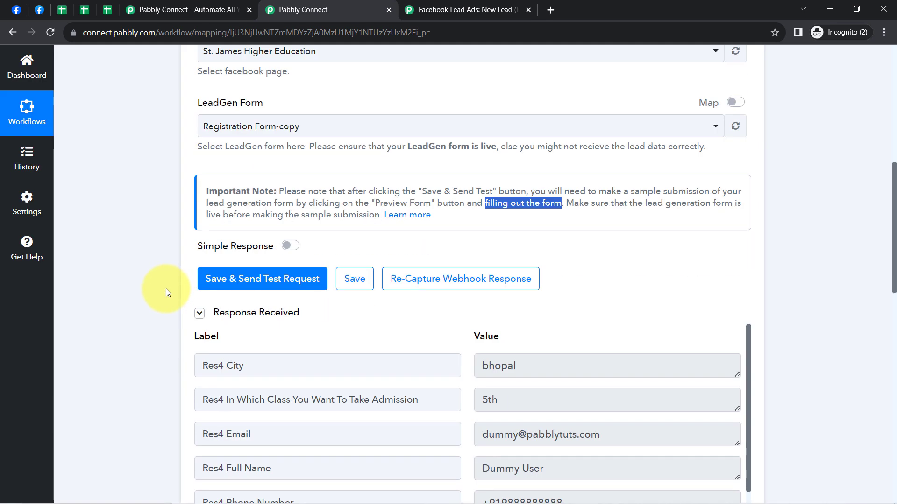
left_click(252, 144)
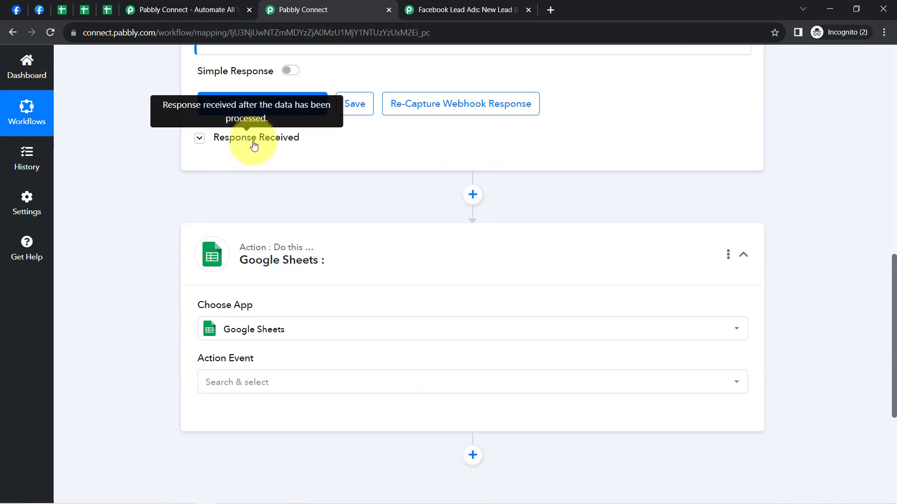
left_click(254, 146)
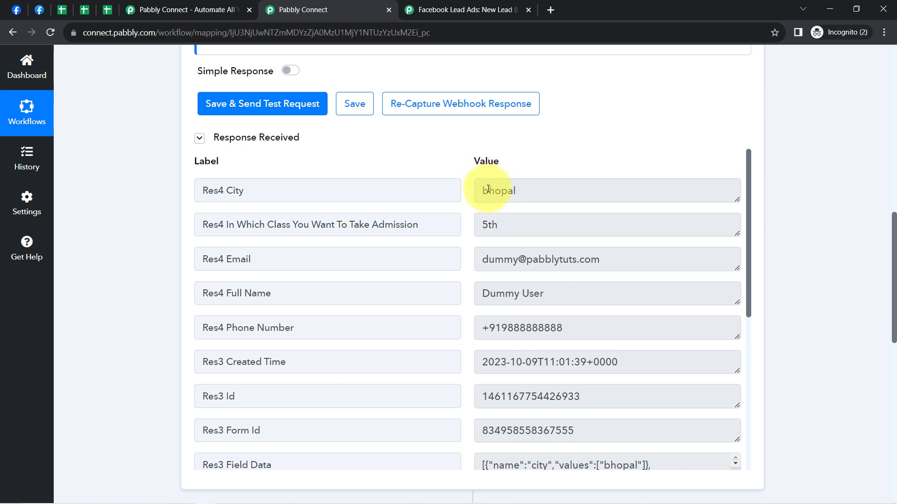
left_click_drag(488, 188, 530, 191)
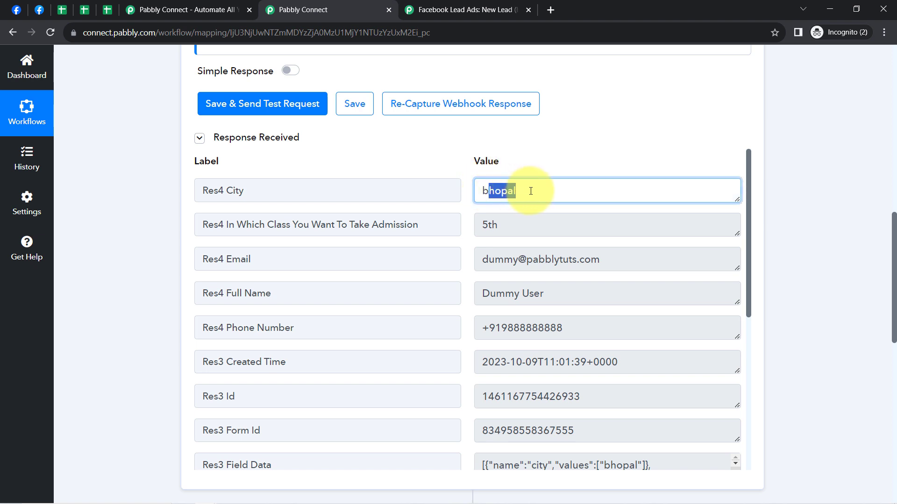
left_click_drag(514, 224, 462, 222)
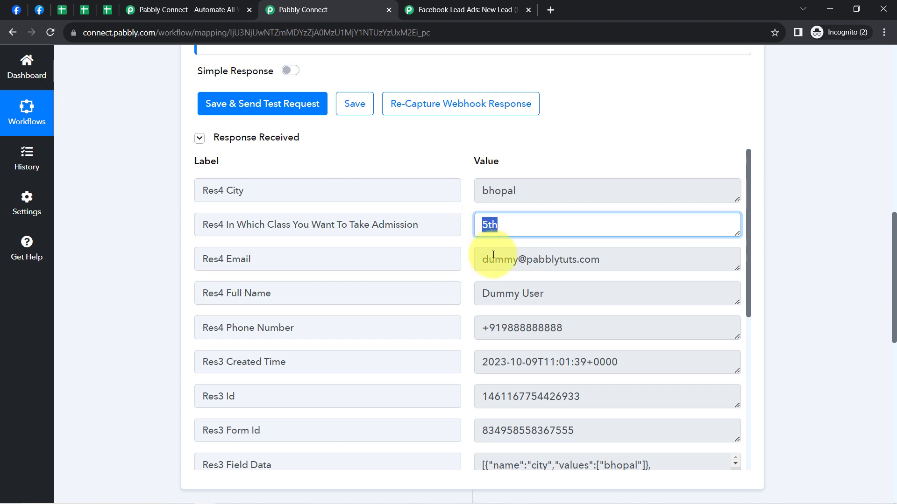
left_click_drag(493, 254, 582, 259)
left_click_drag(490, 293, 558, 295)
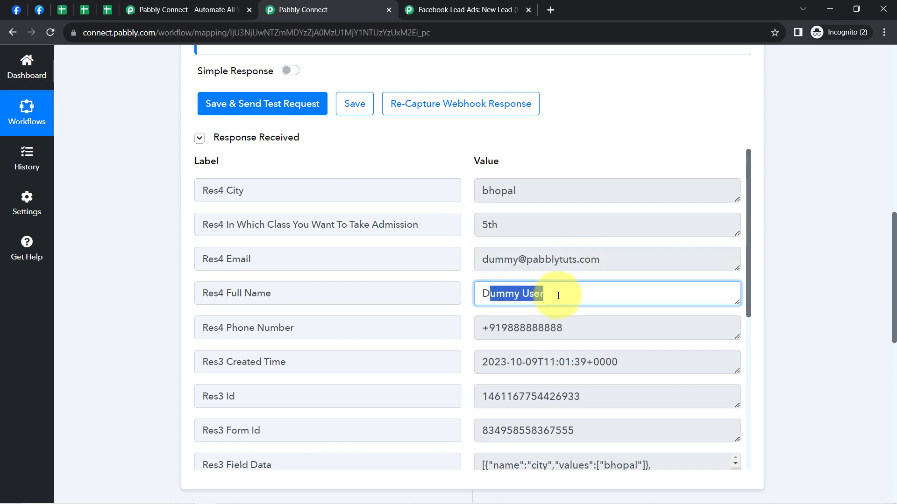
left_click_drag(490, 327, 559, 336)
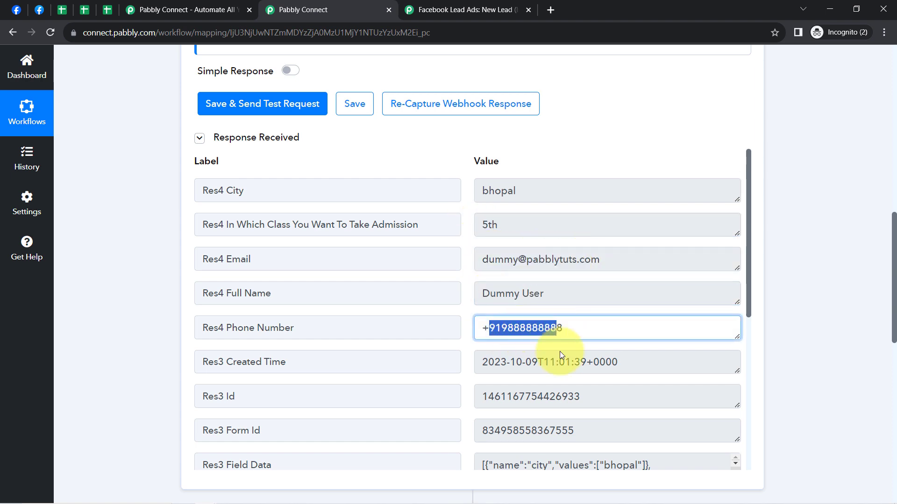
scroll(564, 376, "up", 3)
scroll(564, 376, "down", 5)
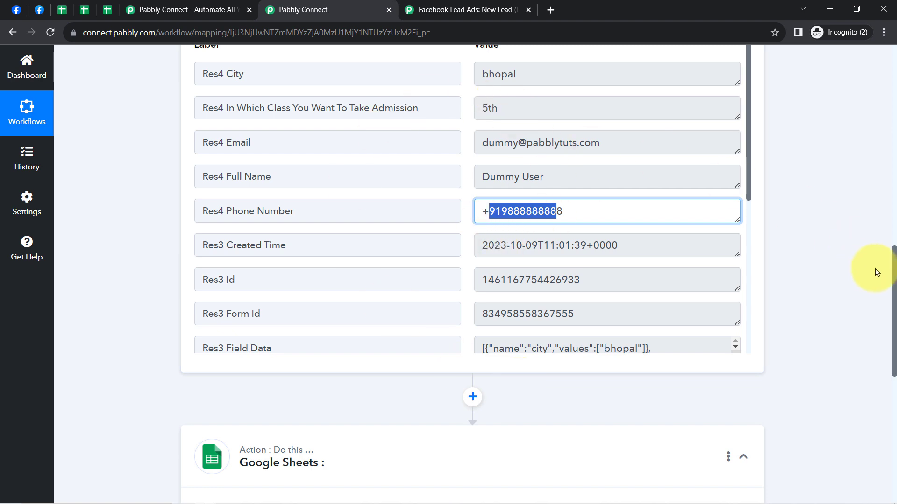
Collapse the Facebook Lead Ads trigger and close the spare Pabbly Connect and Facebook Lead Ads guide tabs
left_click_drag(894, 273, 884, 94)
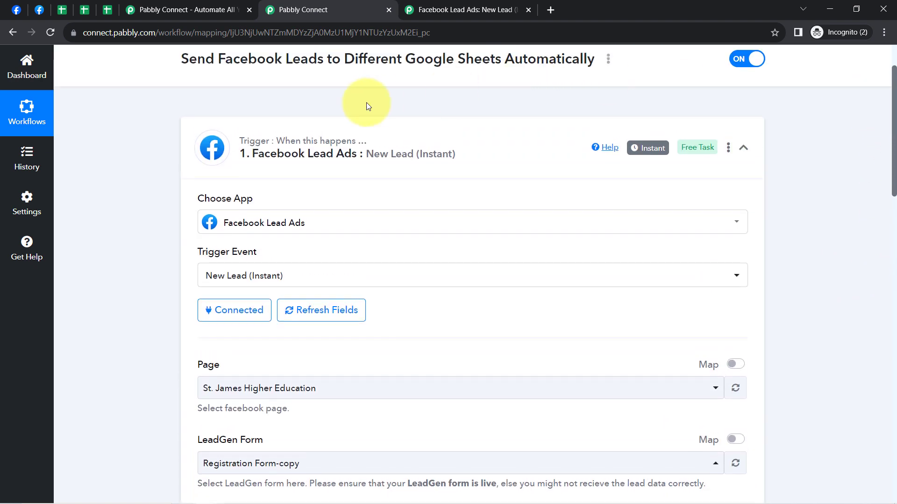
left_click(302, 154)
left_click(248, 10)
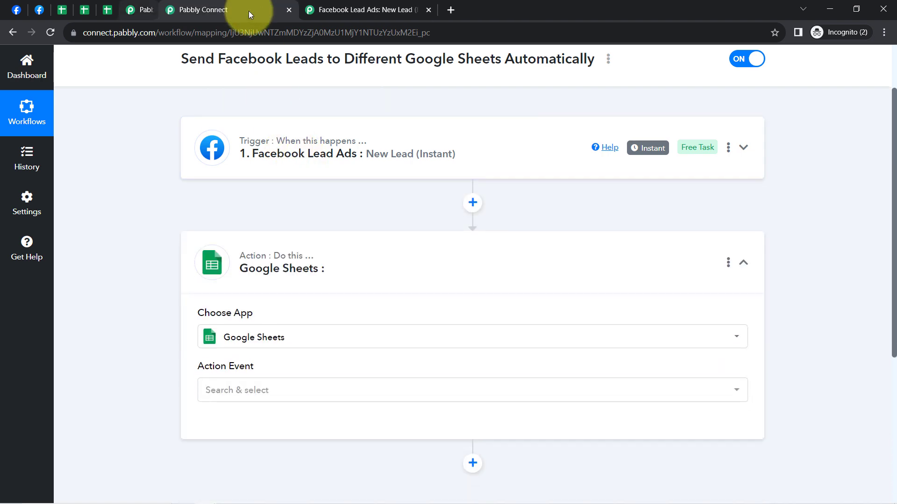
left_click(369, 10)
left_click(388, 10)
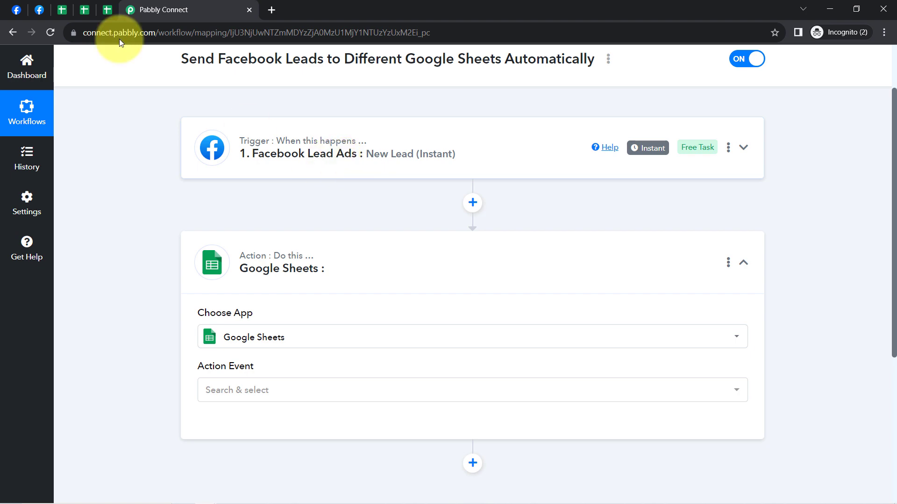
Close the submitted form's preview in the Lead Ads Testing Tool and return to the Pabbly Connect workflow
left_click(37, 7)
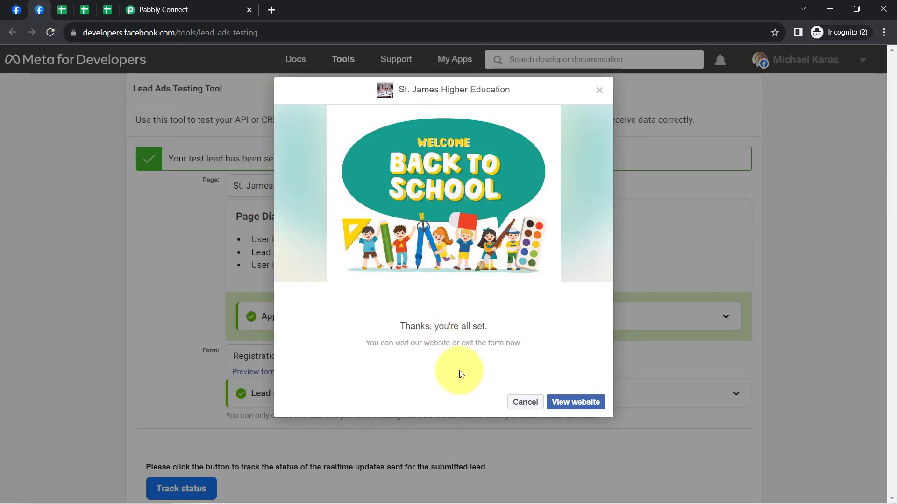
left_click(518, 405)
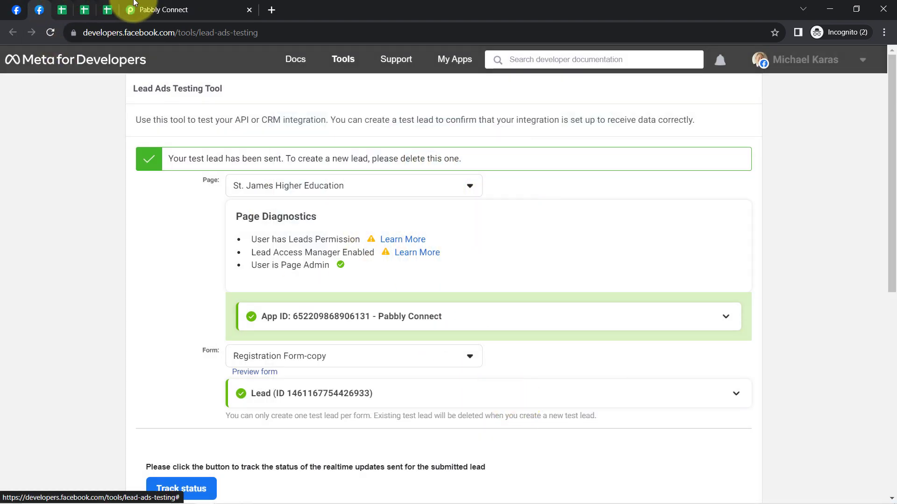
left_click(219, 8)
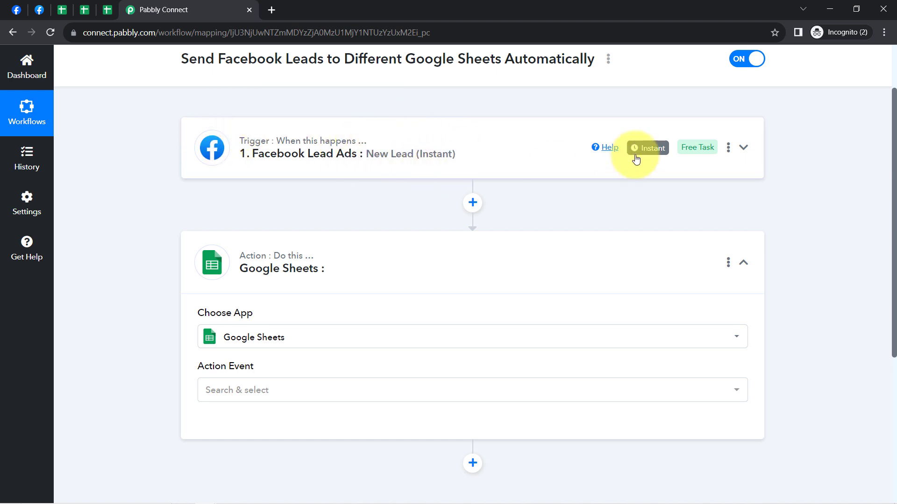
Expand the Facebook Lead Ads trigger again and review the fields of its received response
mouse_move(651, 152)
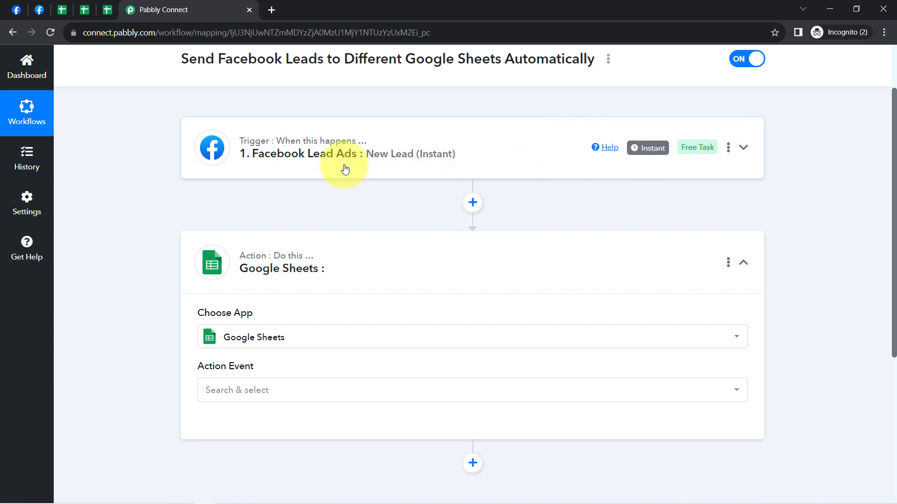
left_click(421, 150)
scroll(523, 353, "down", 3)
scroll(523, 353, "down", 6)
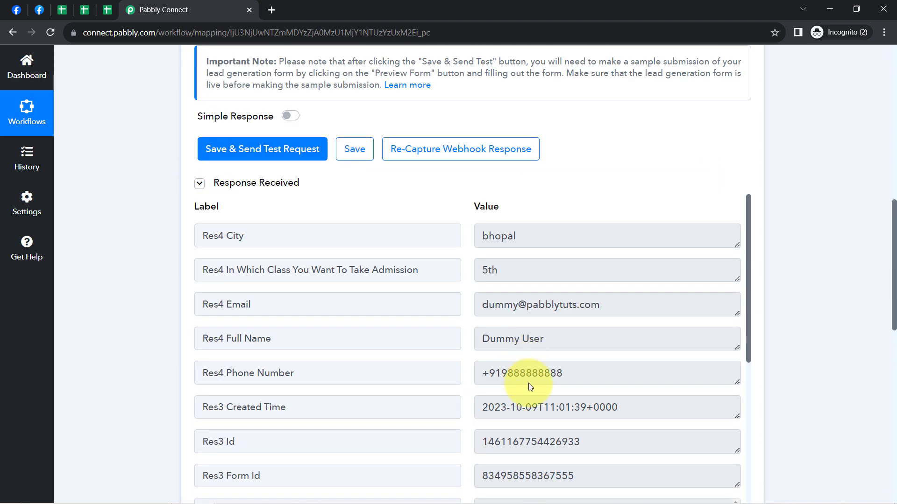
scroll(530, 280, "down", 3)
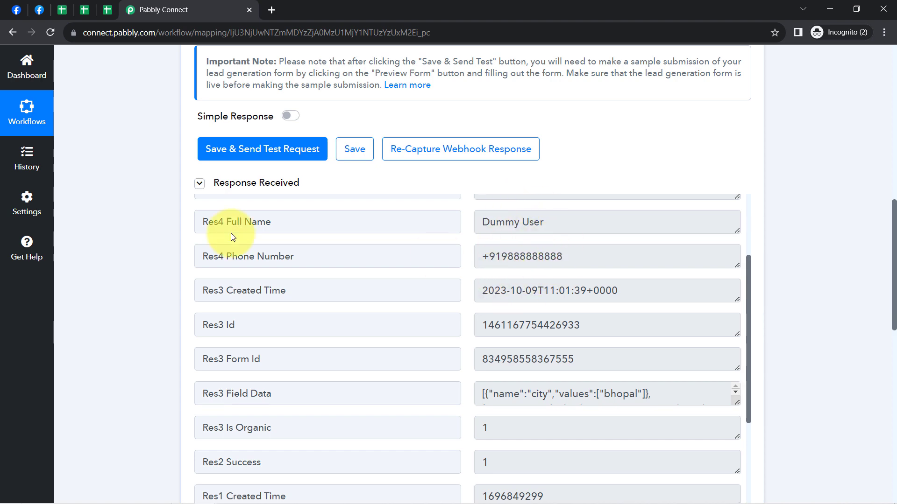
scroll(853, 240, "up", 1)
scroll(853, 247, "down", 2)
scroll(853, 257, "up", 2)
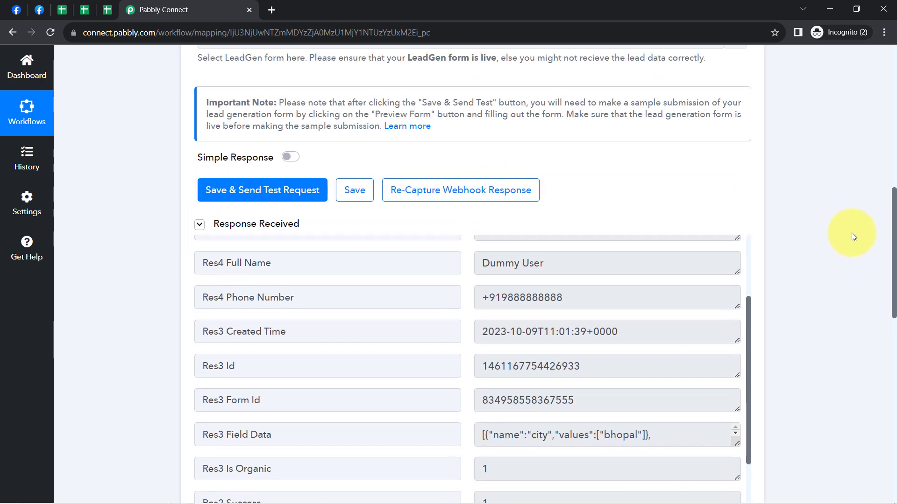
Delete the unconfigured Google Sheets action step below the trigger and confirm the deletion
scroll(851, 243, "down", 6)
scroll(841, 341, "down", 4)
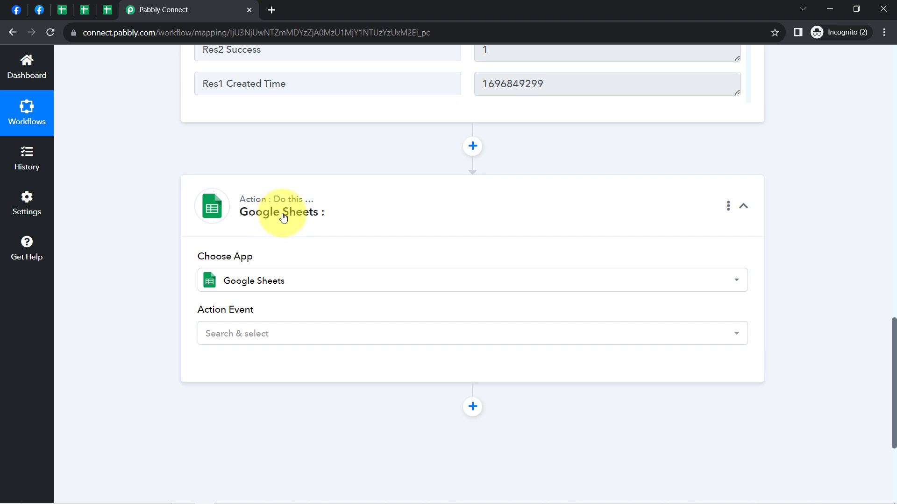
left_click(730, 209)
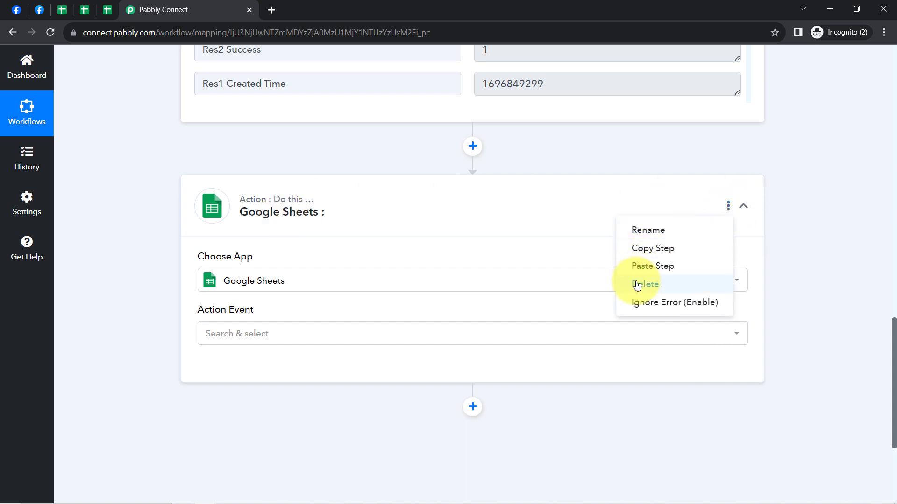
left_click(640, 282)
left_click(430, 329)
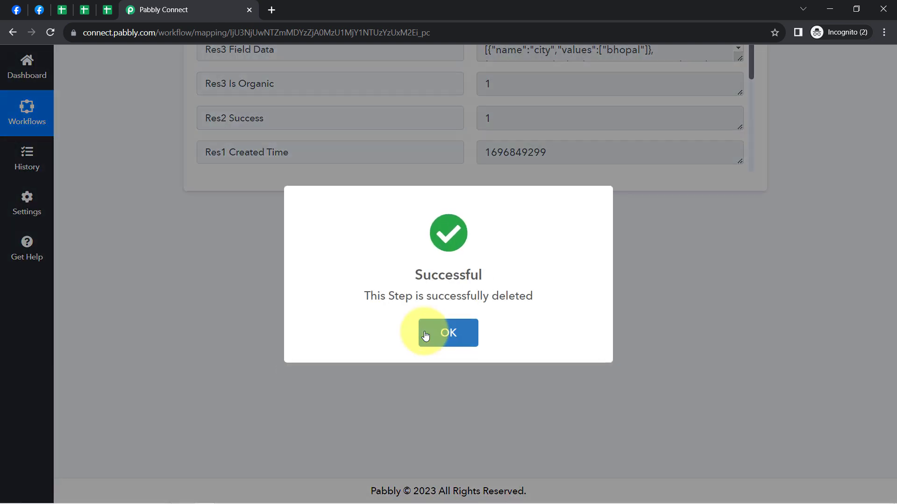
left_click(425, 335)
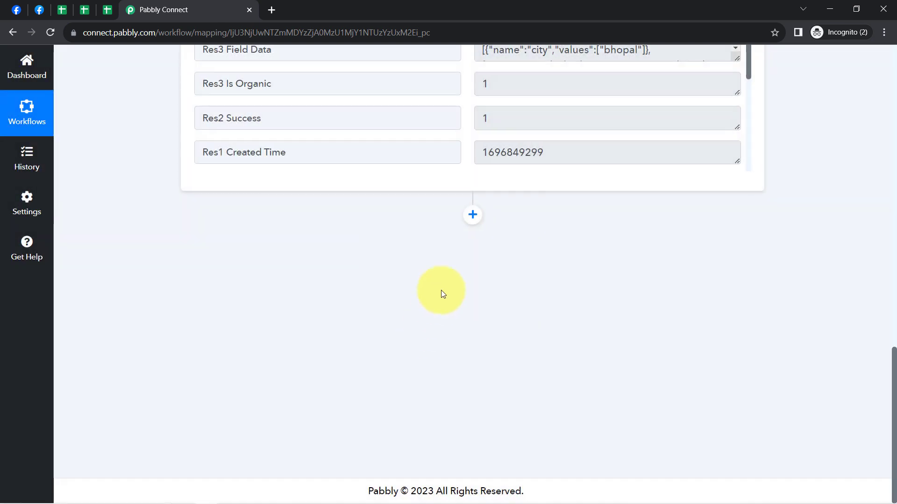
Add a new action step after the trigger with Router by Pabbly as its app, and look over its default routes
left_click(473, 216)
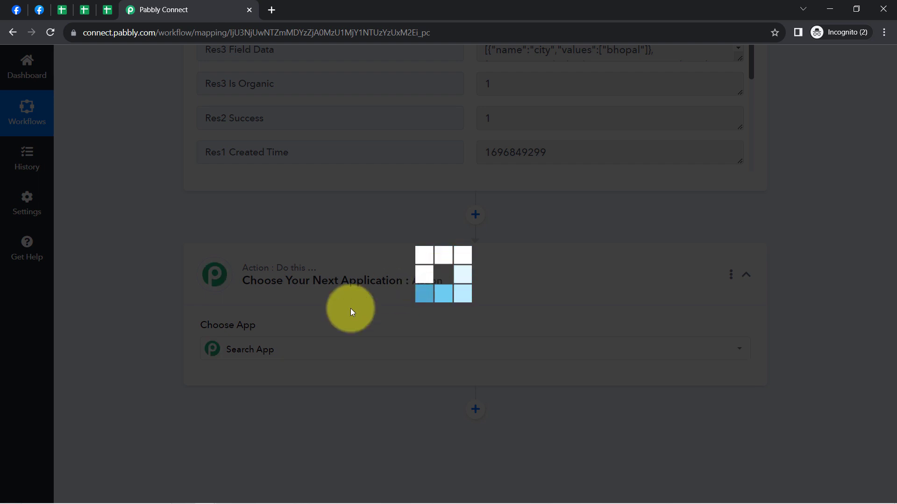
left_click(250, 351)
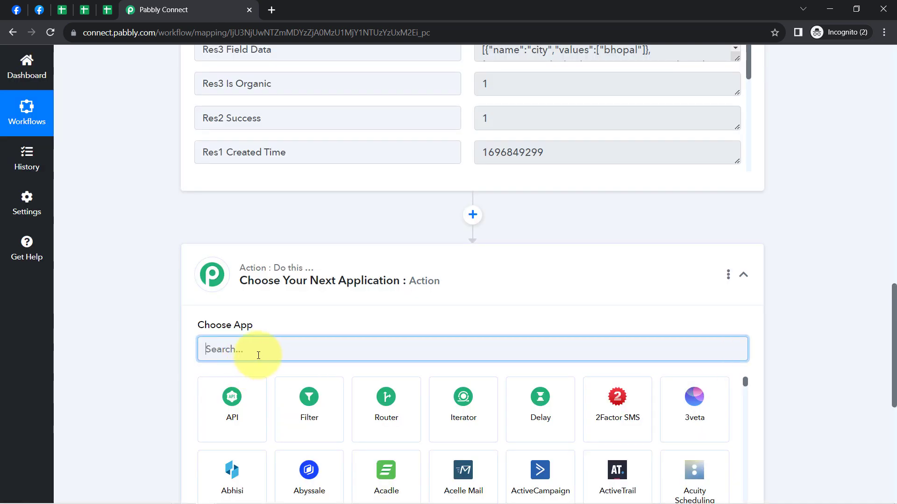
left_click(391, 398)
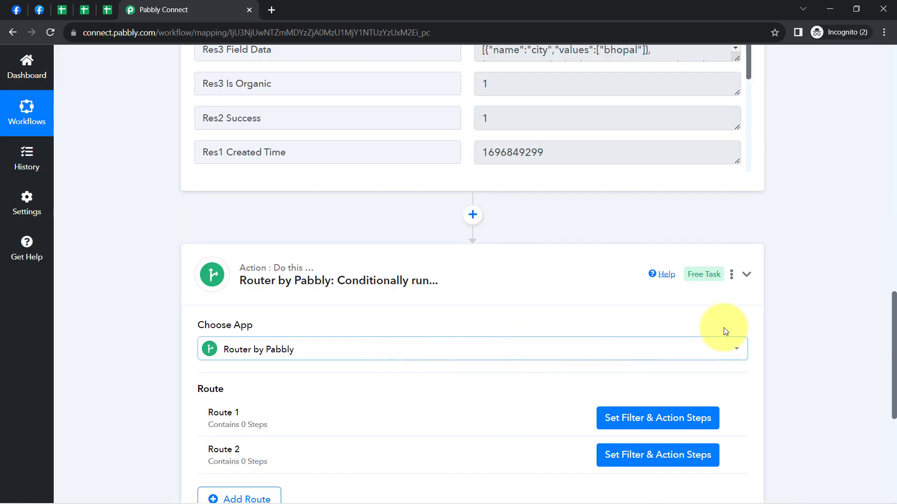
left_click_drag(895, 309, 893, 346)
left_click_drag(218, 283, 255, 289)
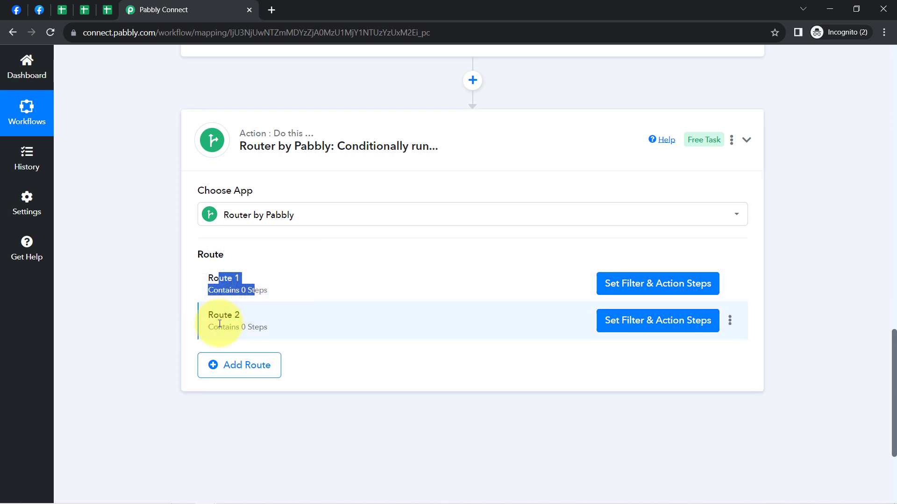
left_click_drag(219, 325, 255, 324)
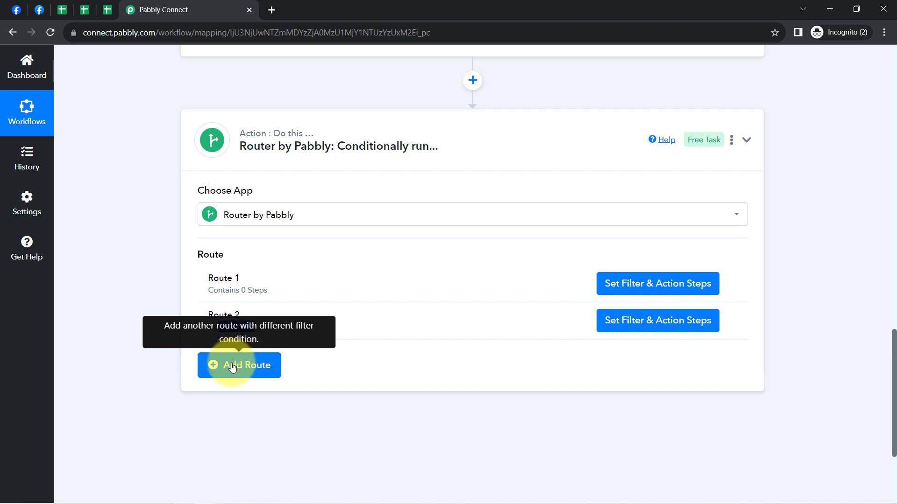
Add a third route to the Router action and rename the first route as Bhopal
left_click(234, 366)
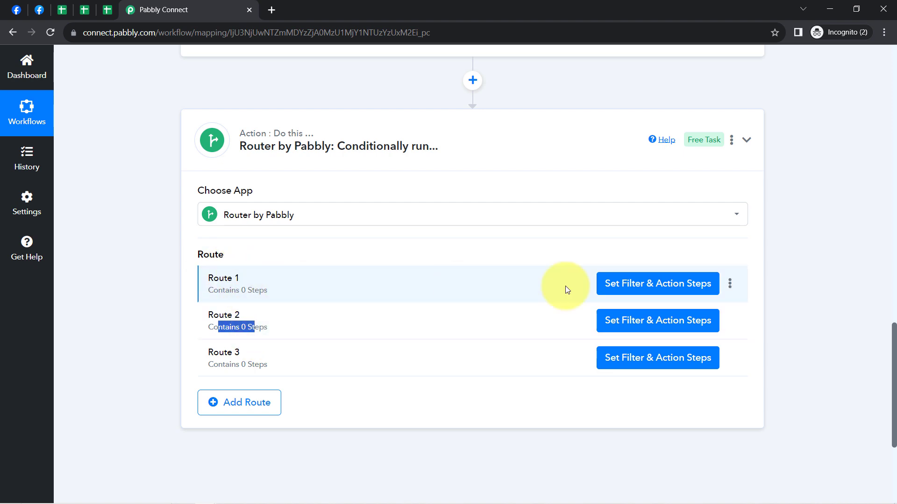
left_click(731, 286)
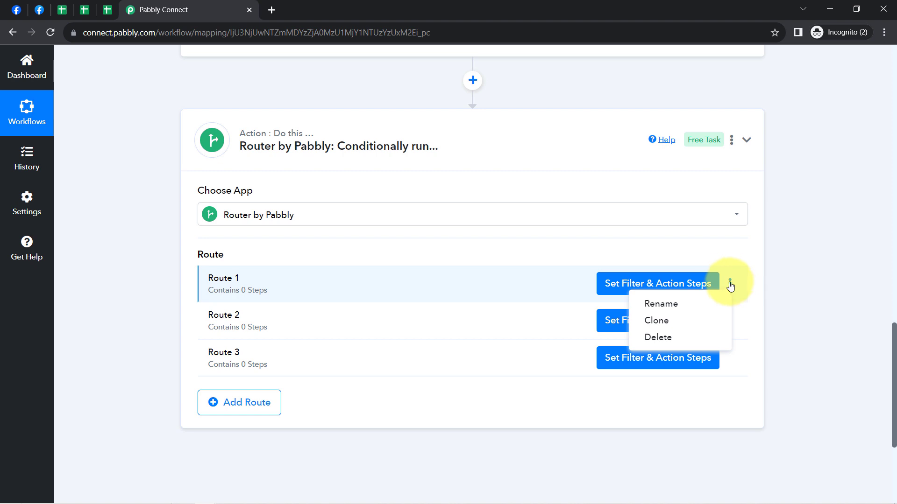
left_click(652, 308)
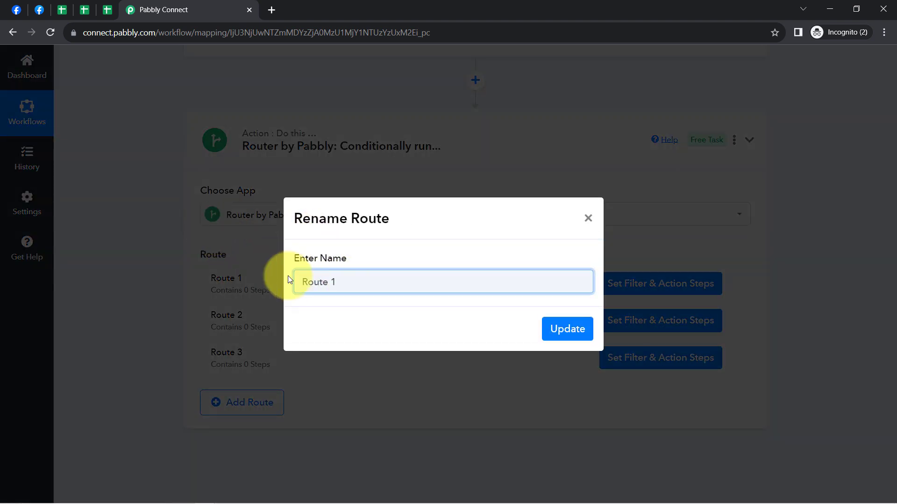
type("Bhopal")
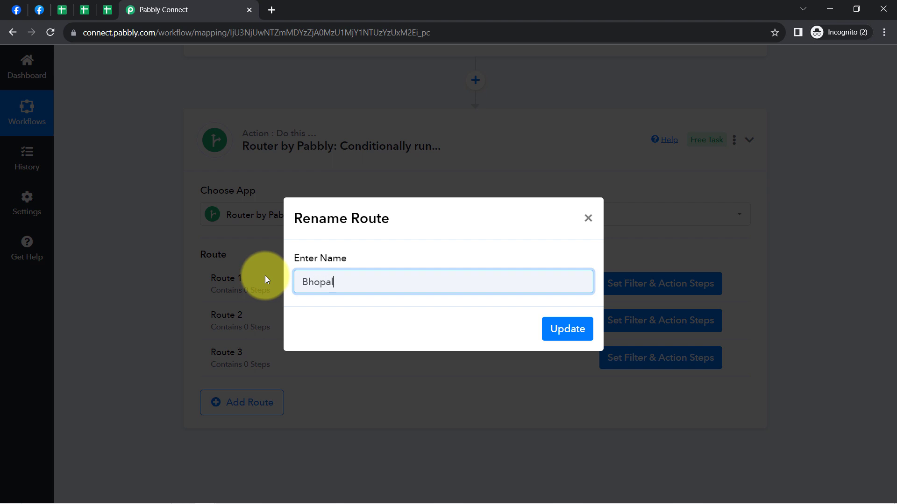
left_click(564, 328)
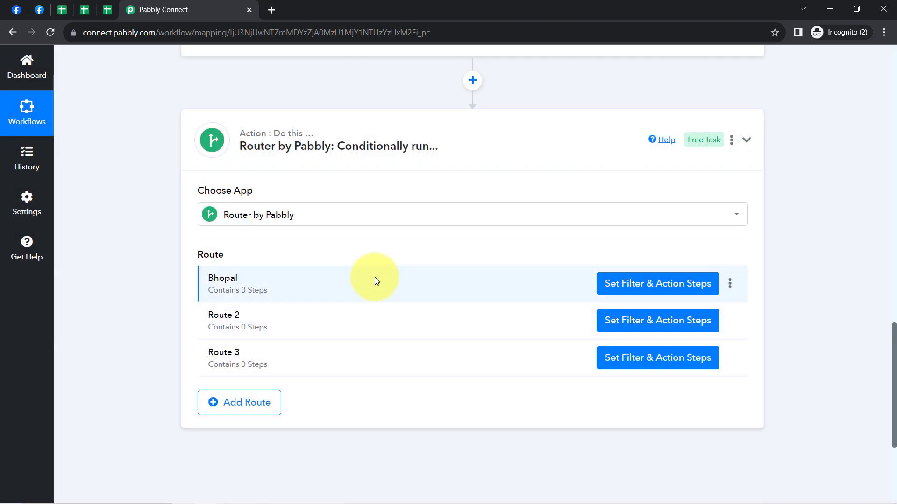
Set the Bhopal route's filter to continue only if Res4 City is Equal to Bhopal, and save it with a test request
left_click(653, 286)
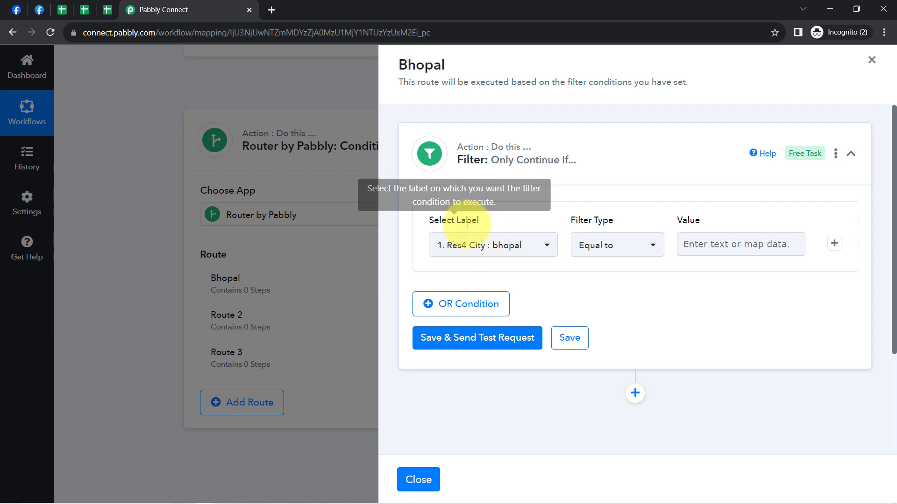
left_click(493, 252)
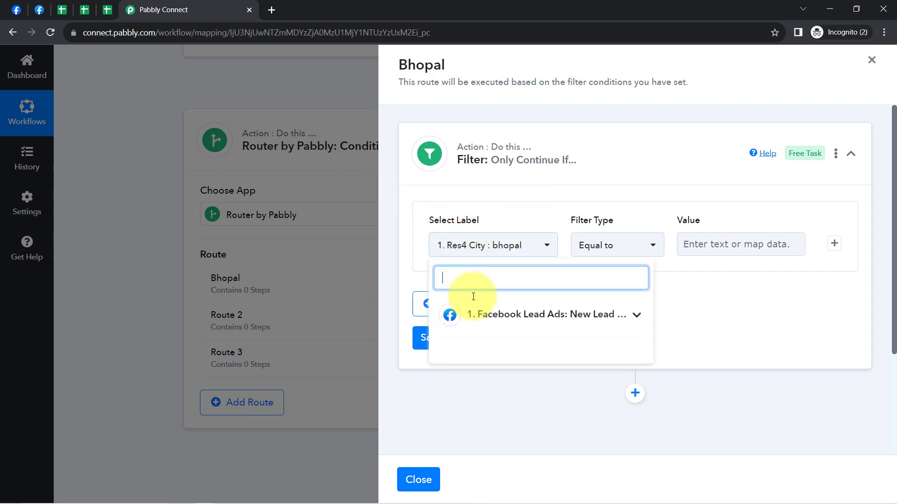
left_click(509, 314)
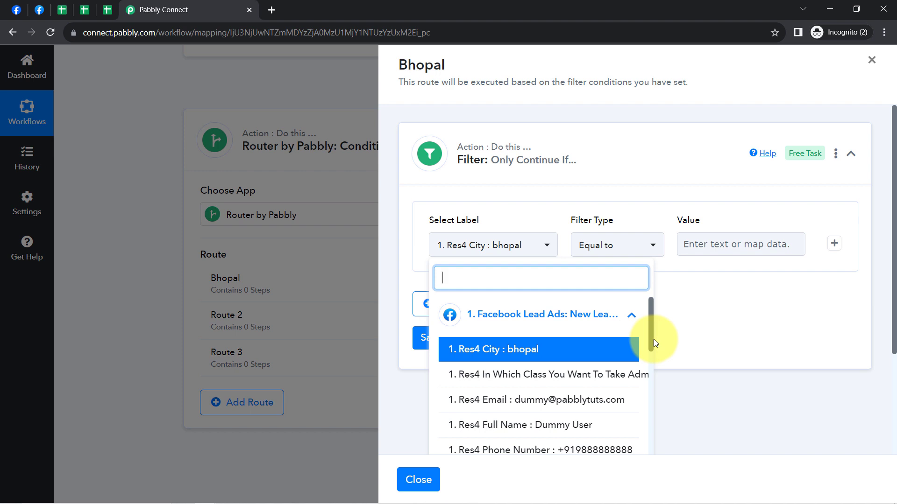
left_click(503, 358)
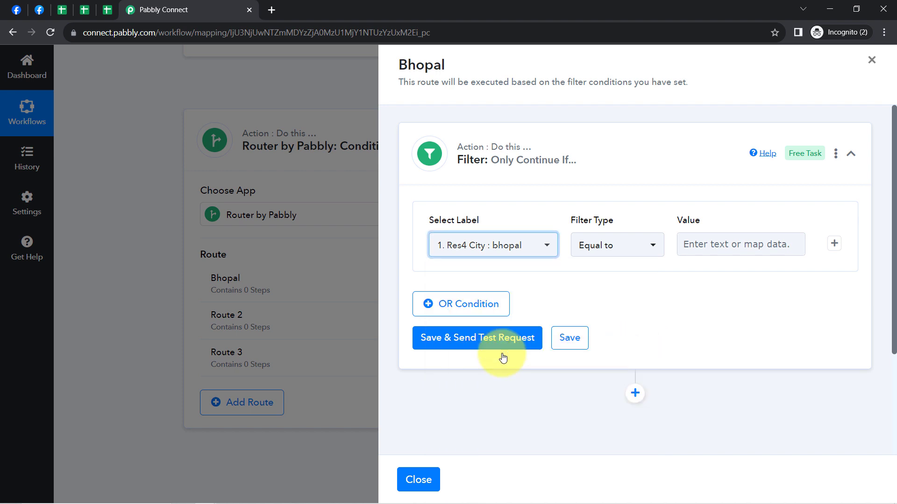
left_click(607, 246)
left_click(548, 195)
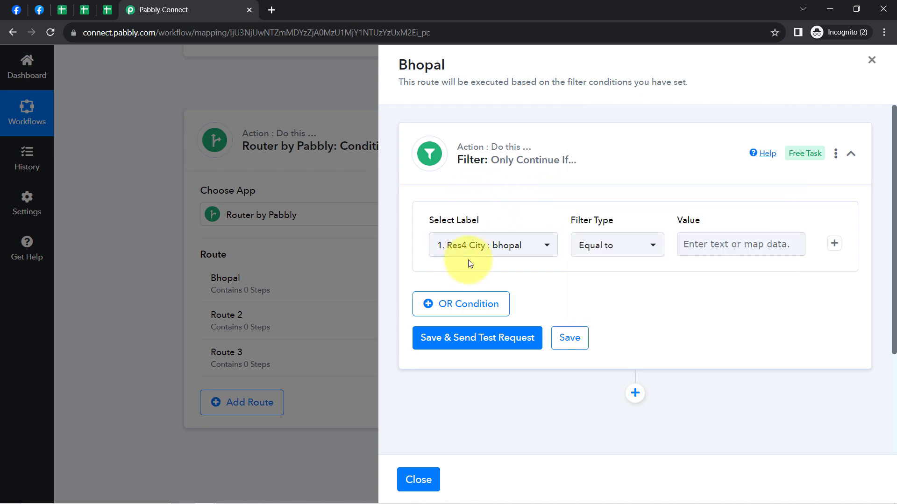
left_click(705, 241)
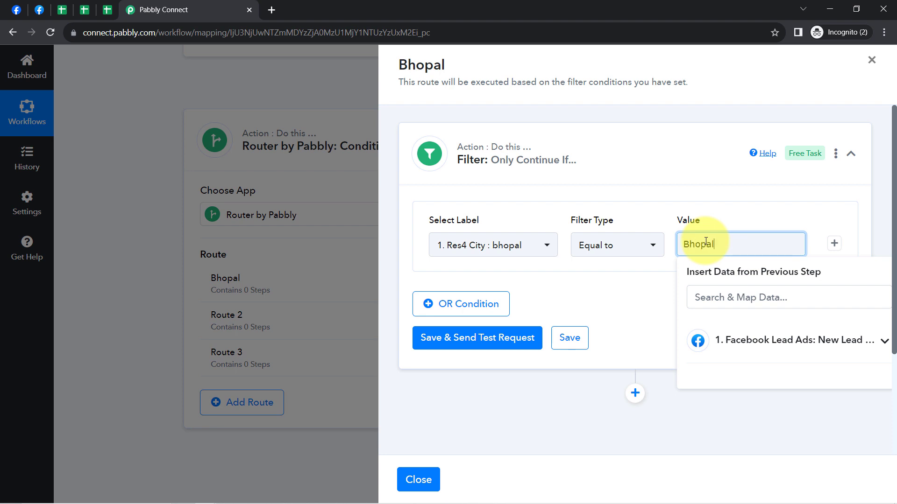
left_click(527, 336)
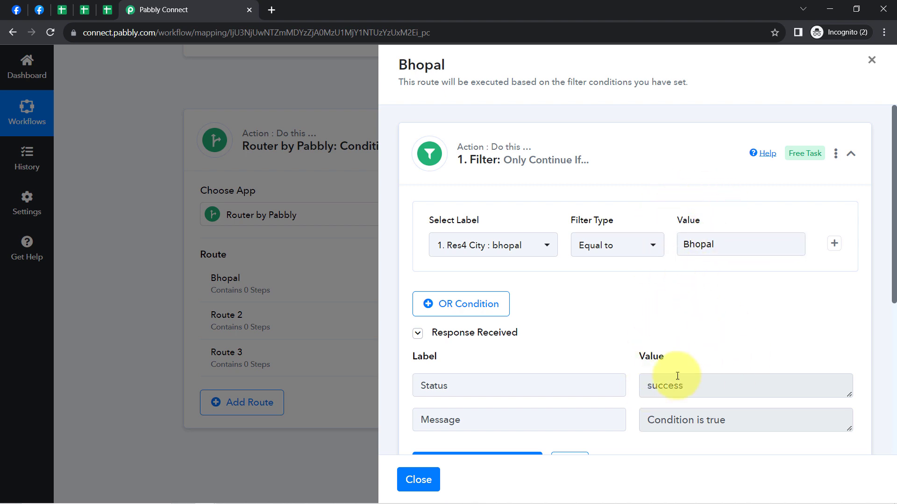
Add a Google Sheets action with the Add New Row event below the Bhopal route's filter and open its account connection settings
left_click_drag(895, 271, 895, 388)
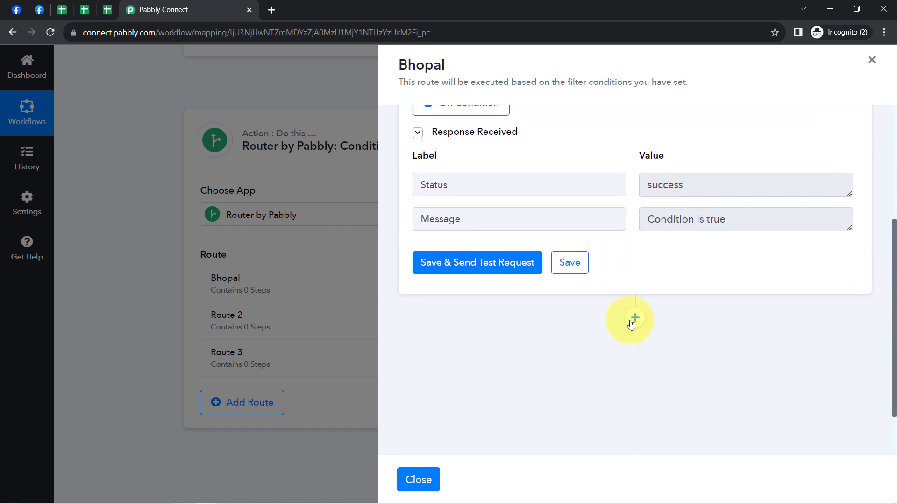
left_click(634, 318)
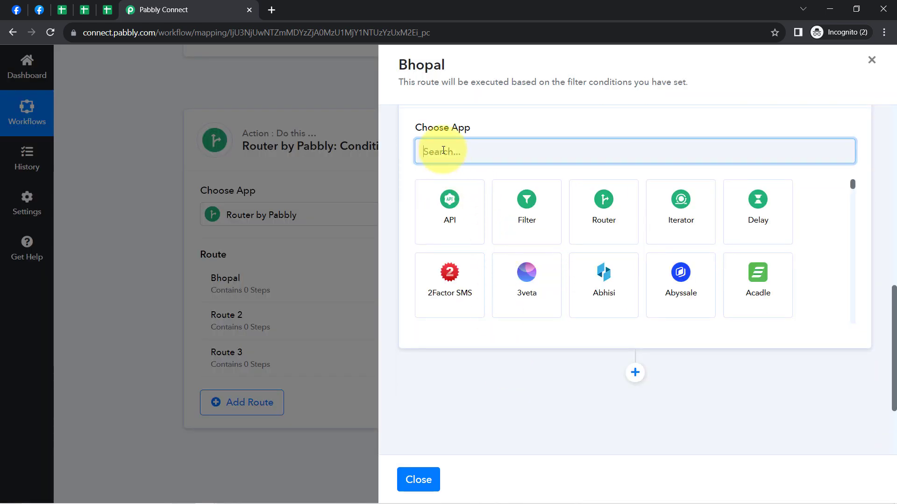
type("shee")
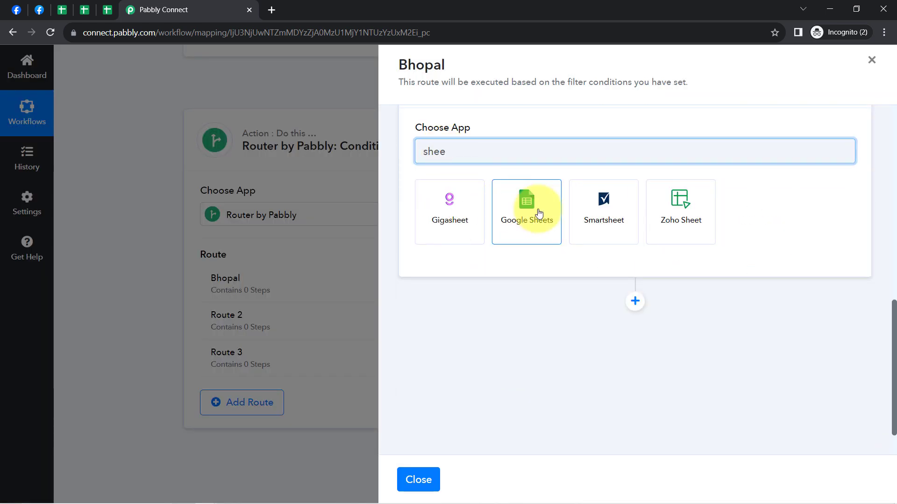
left_click(538, 210)
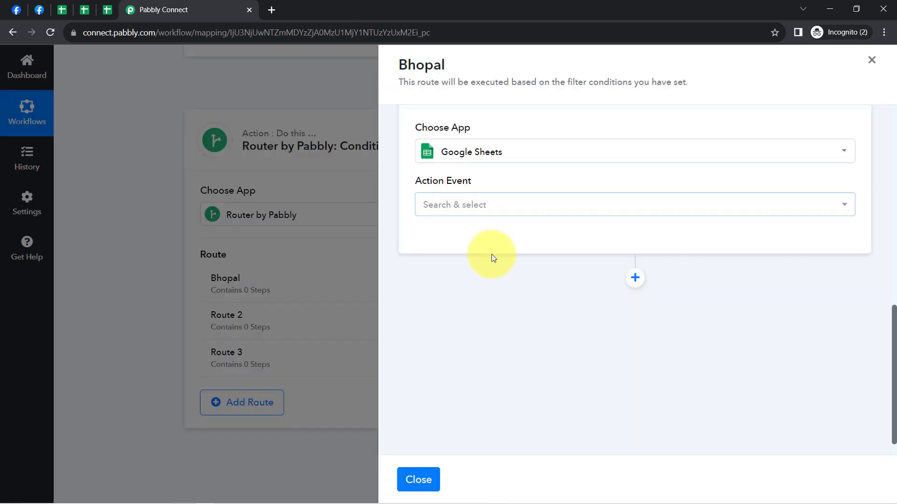
left_click(452, 207)
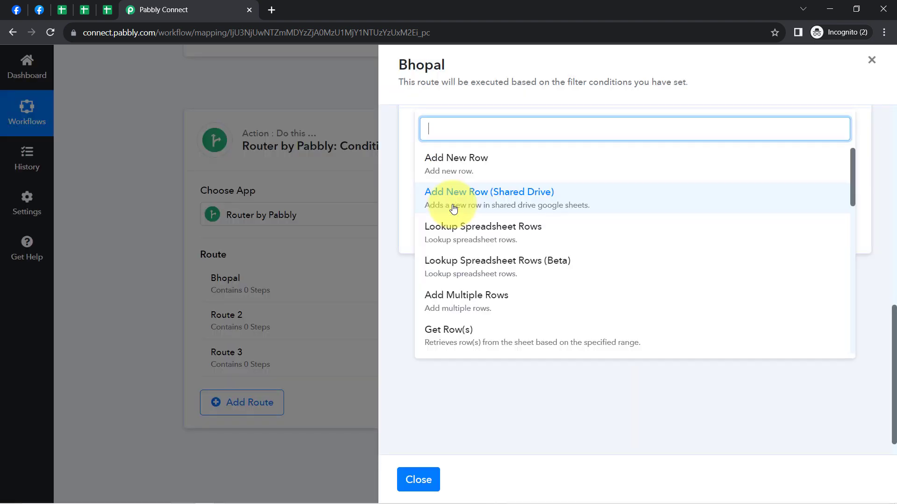
left_click(471, 171)
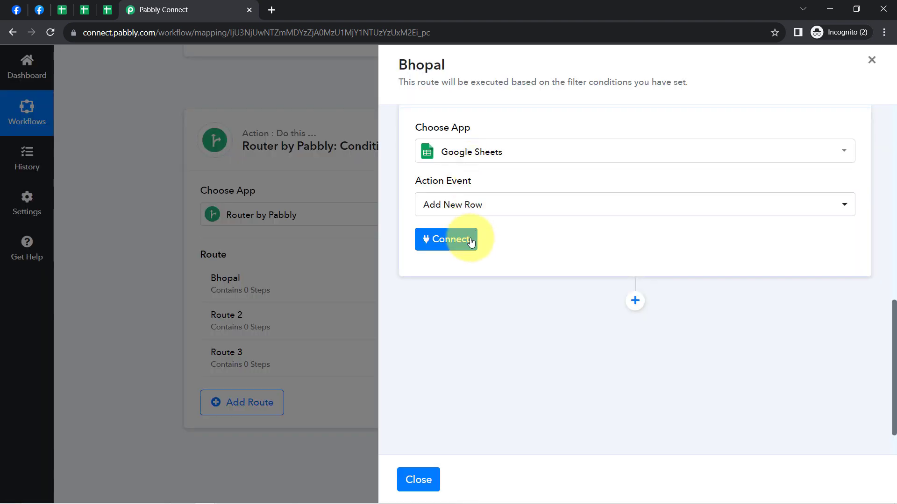
left_click(433, 243)
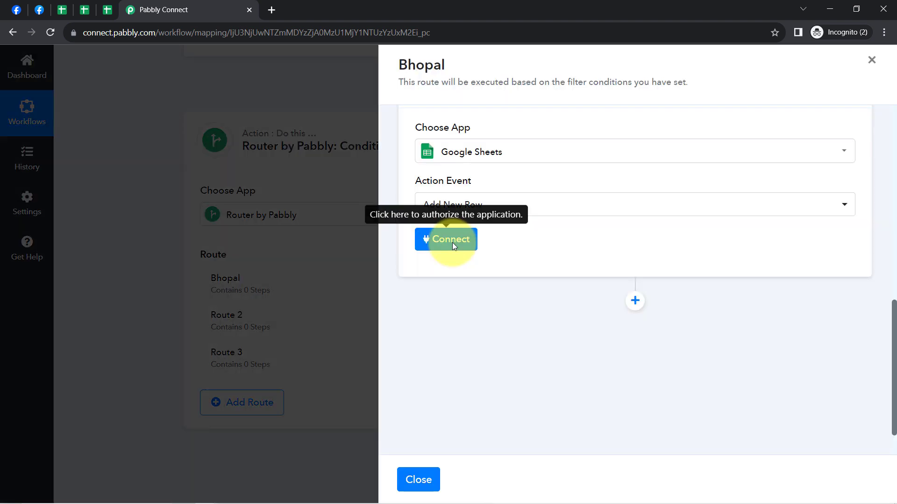
left_click(454, 170)
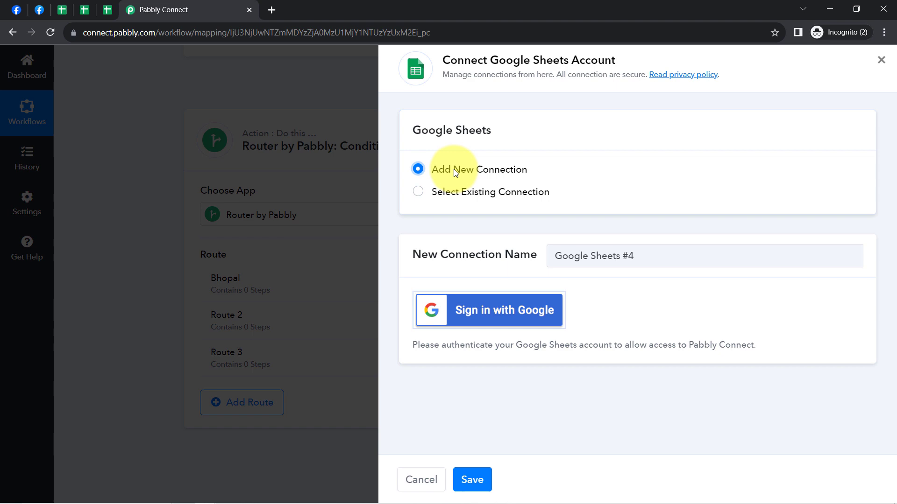
left_click(486, 310)
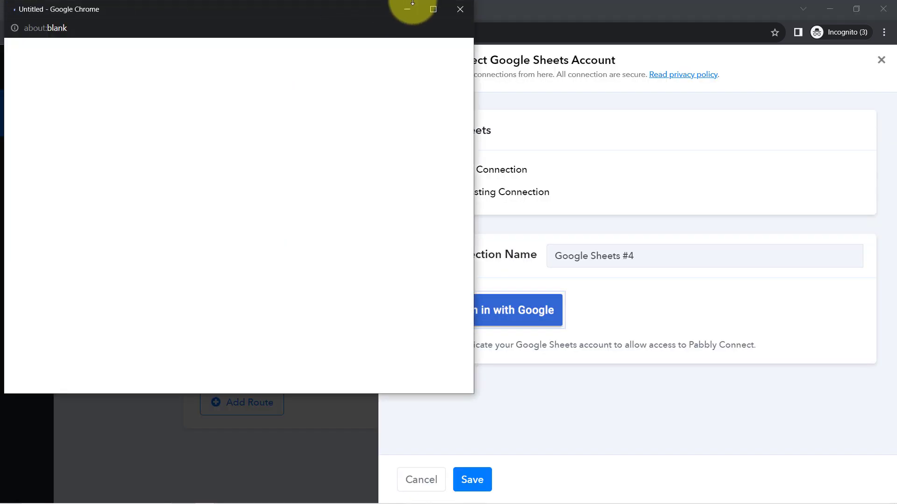
left_click(456, 10)
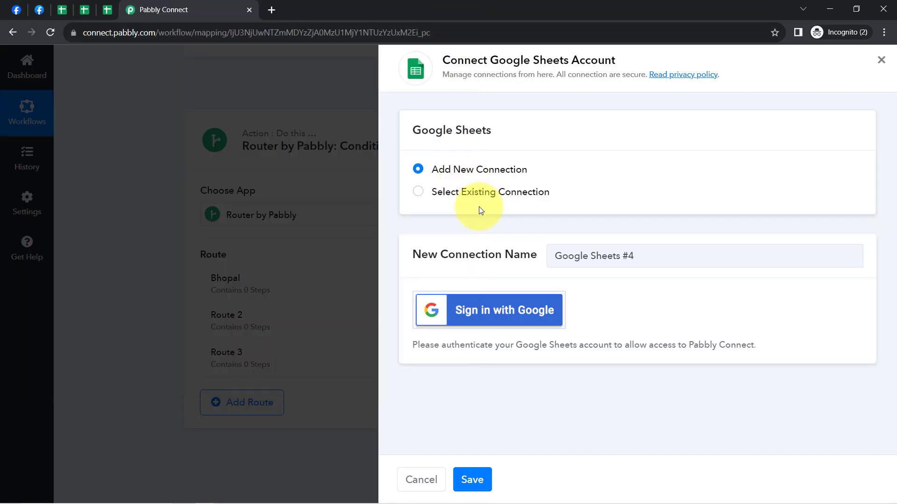
Connect the Google Sheets action through the existing connection Google Sheets #3 and save it
left_click(460, 196)
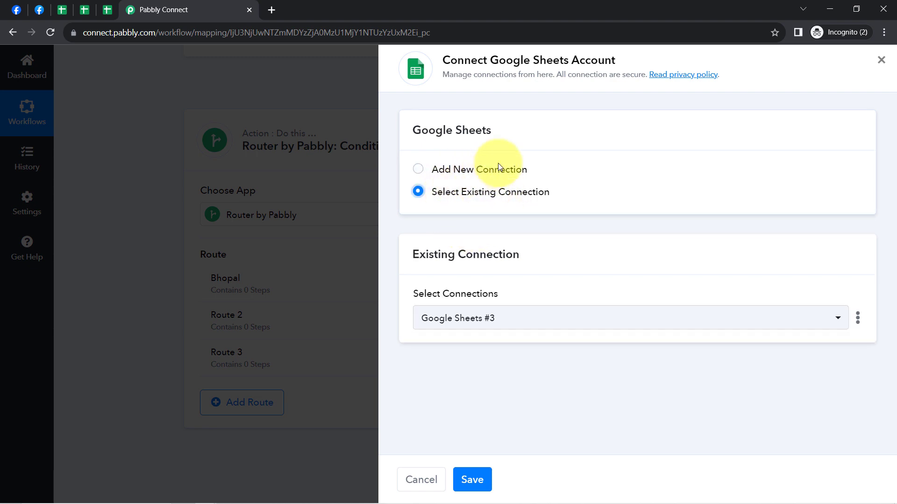
left_click(469, 480)
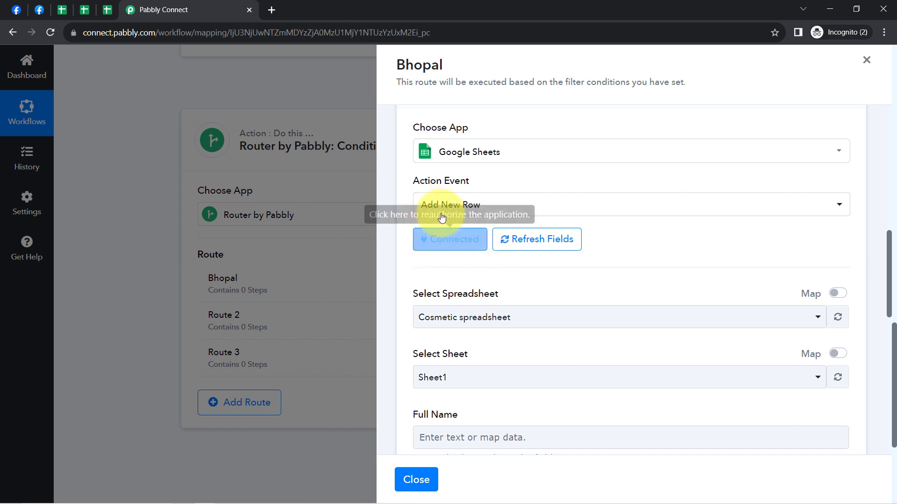
Check the Bhopal spreadsheet's title in Google Sheets and set the action's spreadsheet to Bhopal Leads (via Facebook Lead Ad Form)
scroll(890, 250, "down", 3)
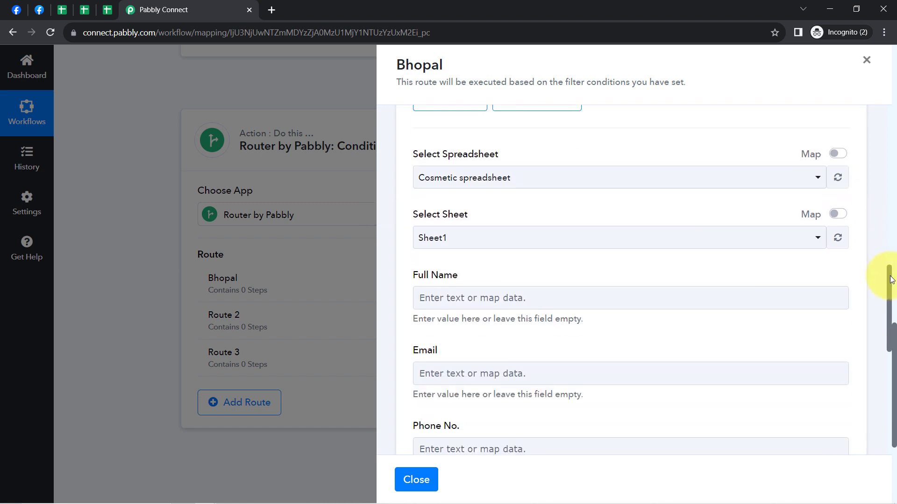
left_click(487, 176)
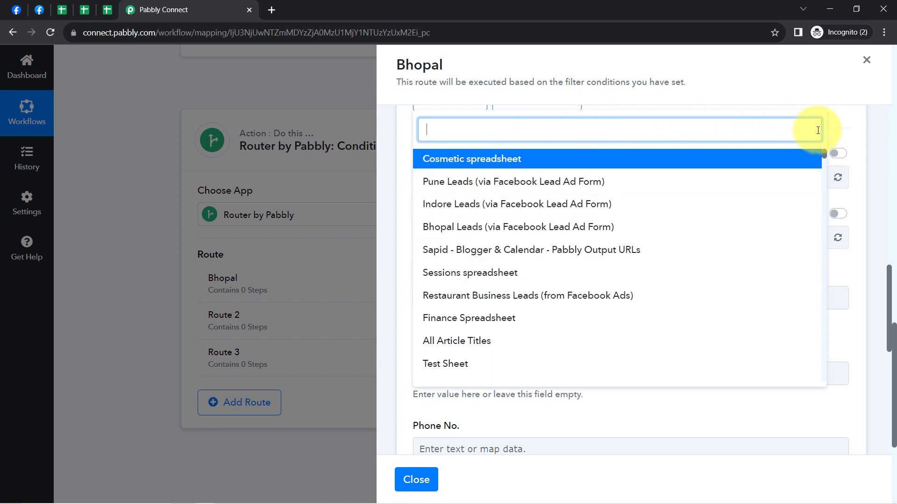
left_click(834, 135)
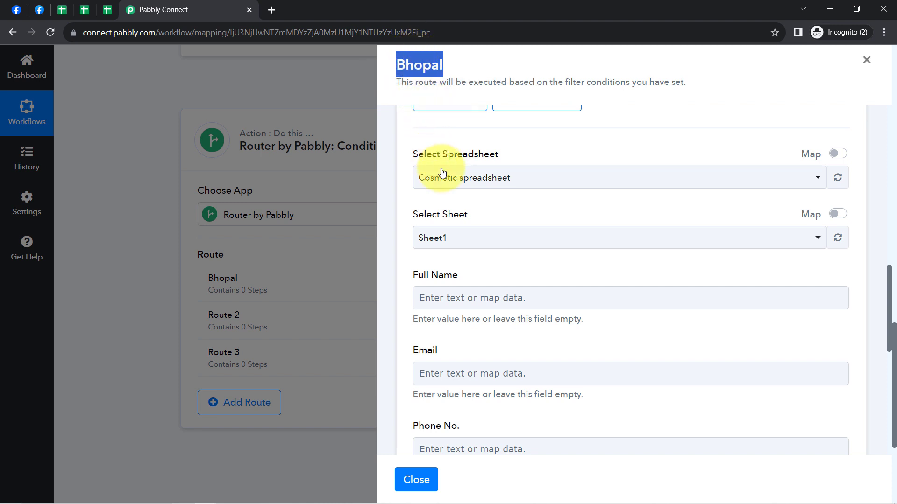
left_click(58, 4)
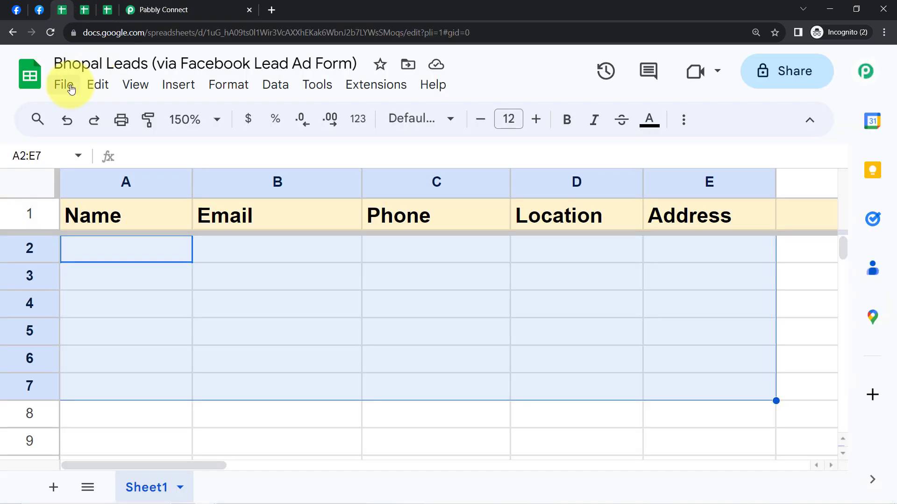
left_click_drag(72, 62, 291, 72)
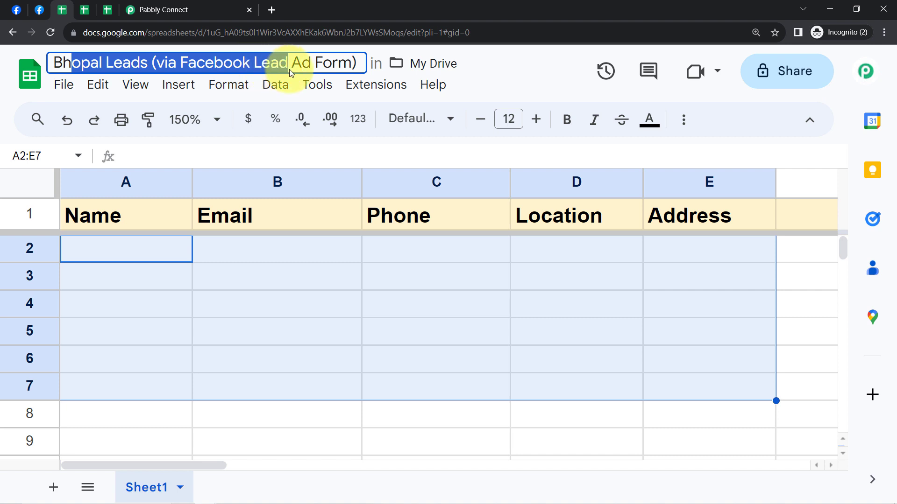
left_click(176, 10)
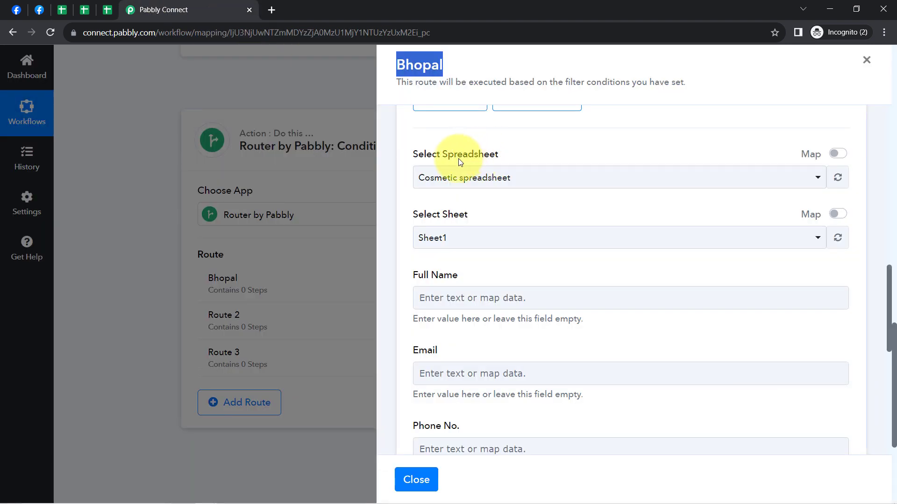
left_click(458, 178)
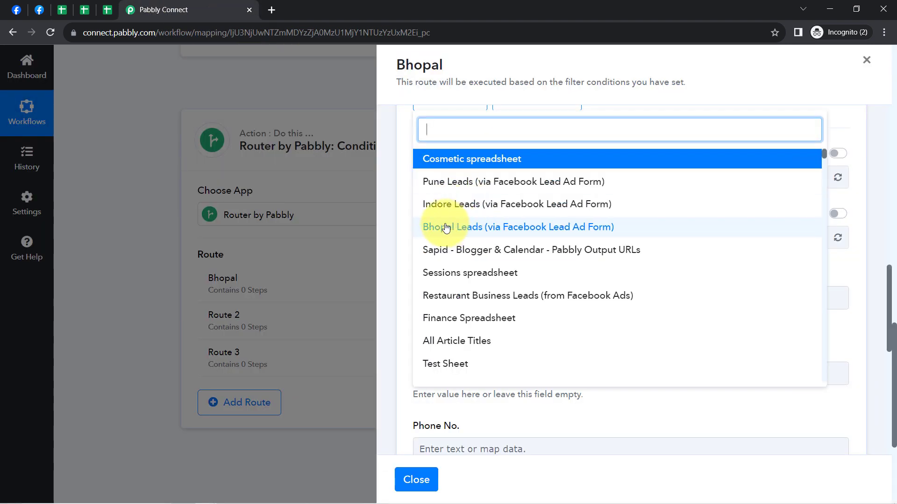
left_click(478, 235)
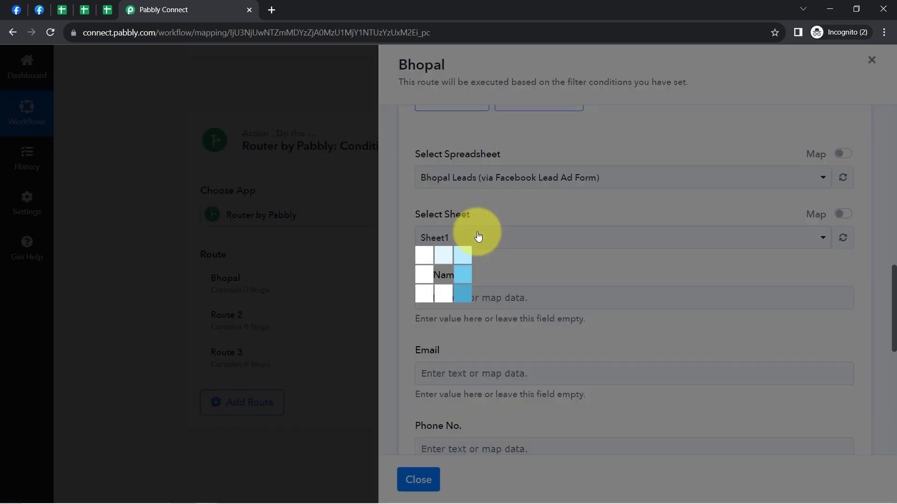
Compare the Bhopal Leads spreadsheet's sheet tab and column headers with the action's sheet selection and mapping fields
left_click(62, 10)
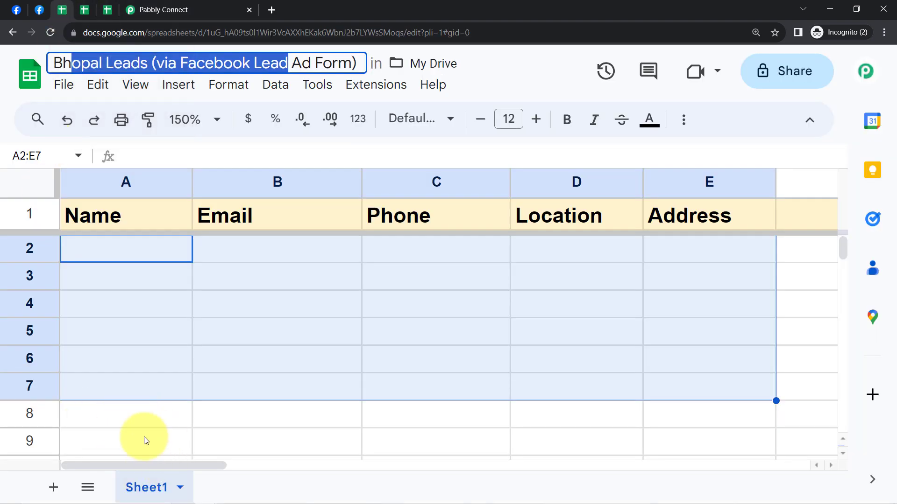
left_click(156, 6)
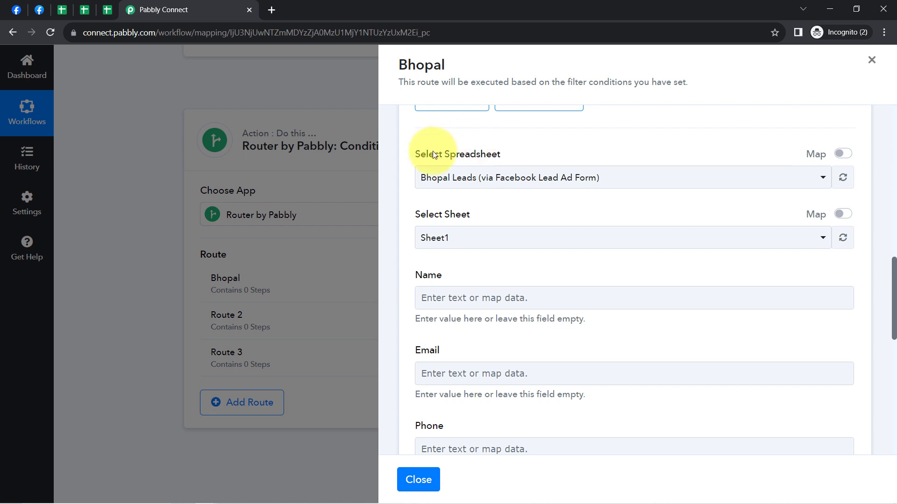
left_click(61, 9)
left_click(150, 314)
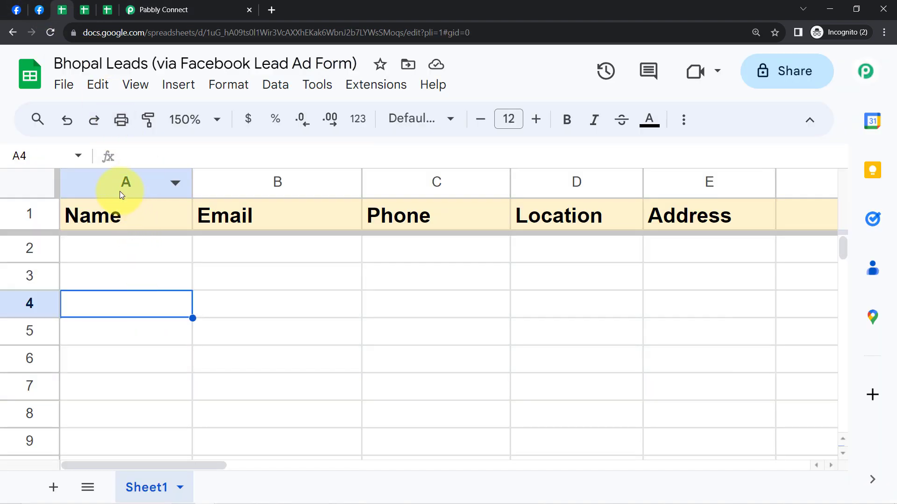
Check the Name, Email, Phone, Location and Address columns of the Bhopal spreadsheet against the fields of the Google Sheets action
left_click(127, 185)
left_click(253, 187)
left_click(387, 189)
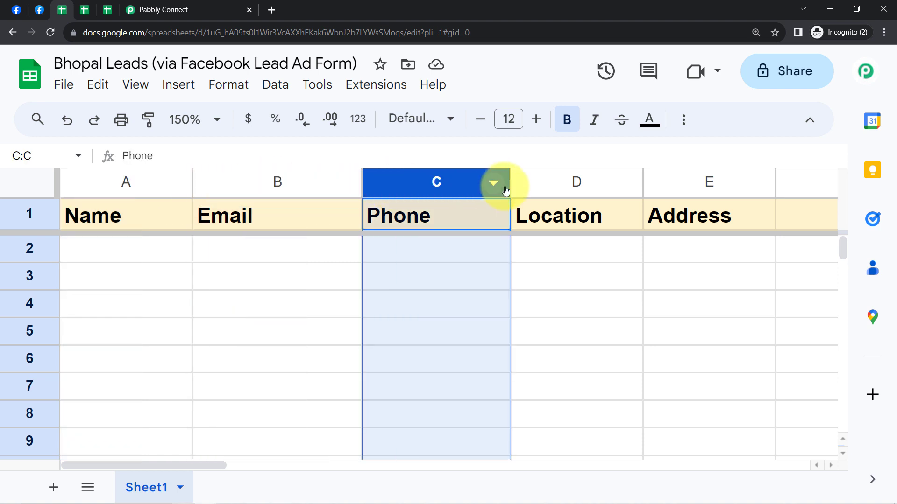
left_click(539, 187)
left_click(689, 191)
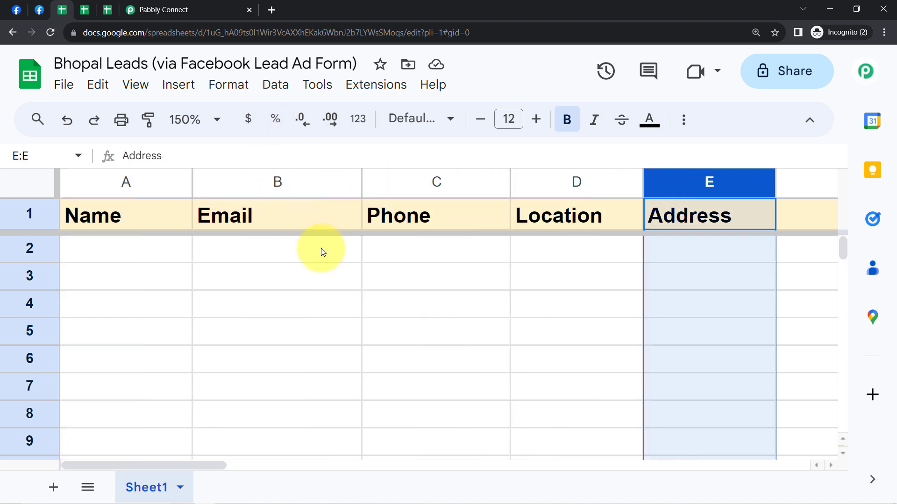
left_click(123, 5)
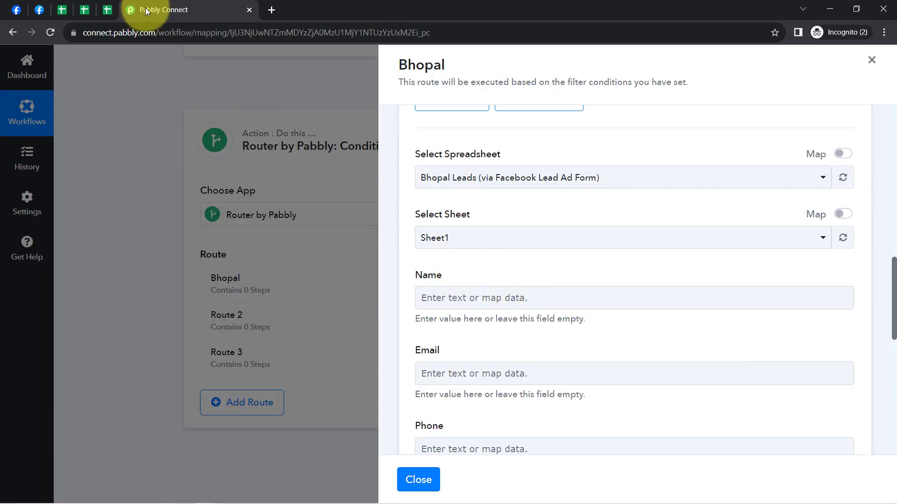
left_click(64, 10)
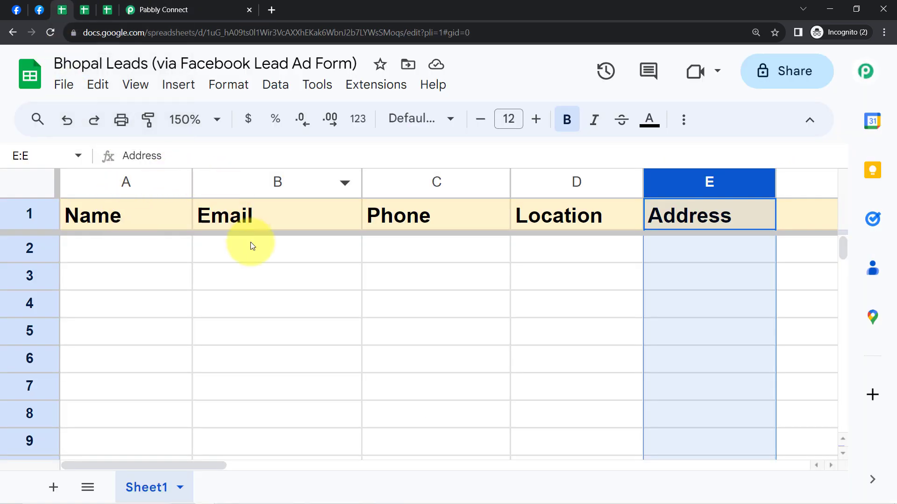
left_click(124, 6)
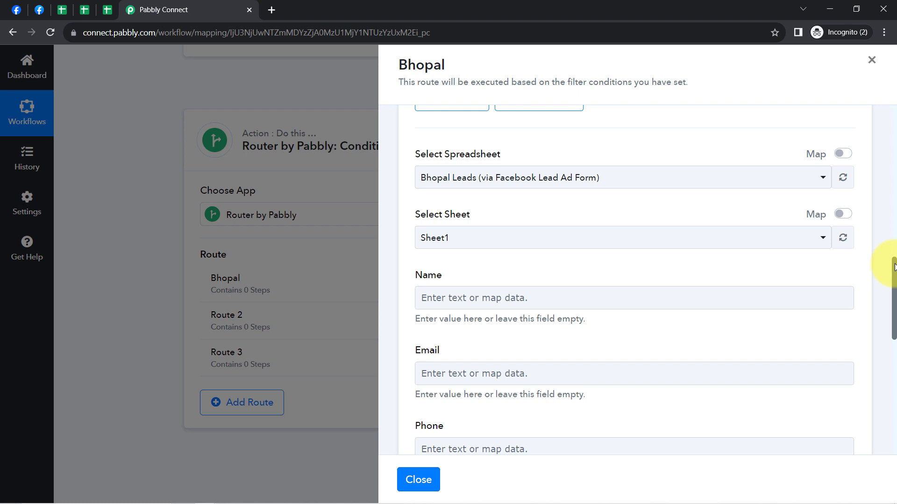
Map the action's Name field to Res4 Full Name from the Facebook Lead Ads New Lead step
left_click_drag(895, 267, 886, 286)
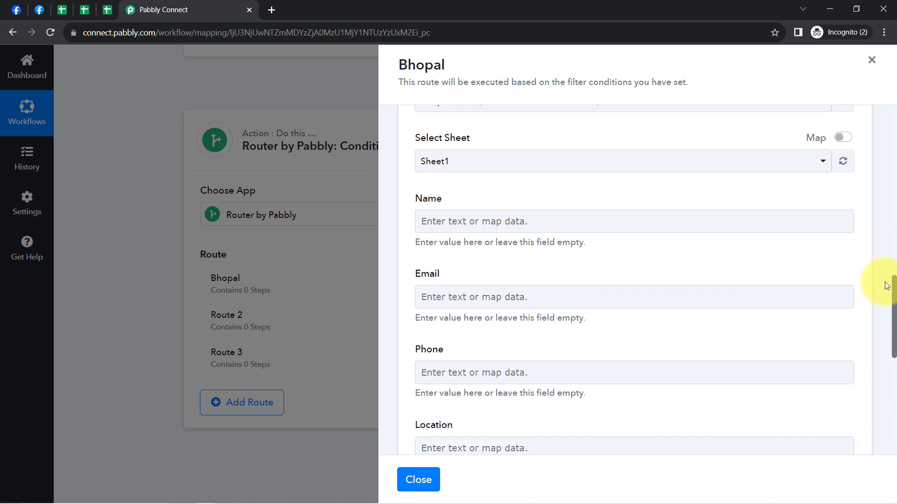
left_click(539, 303)
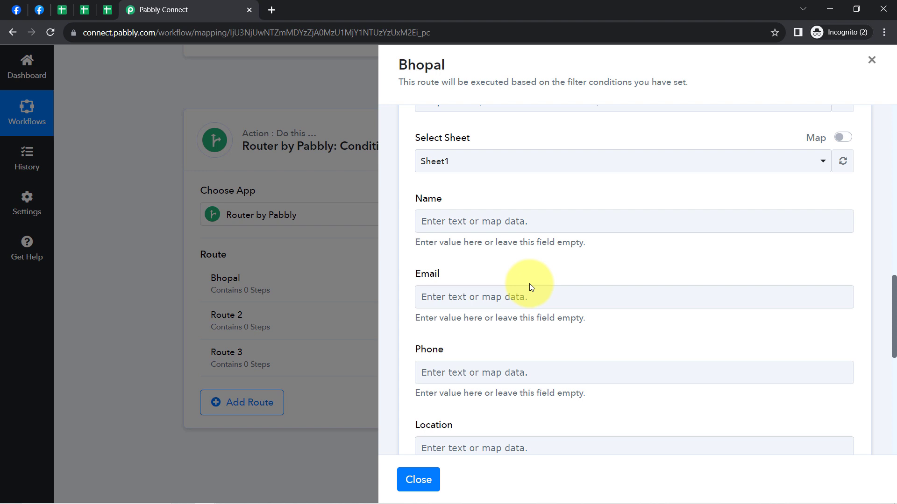
left_click(453, 222)
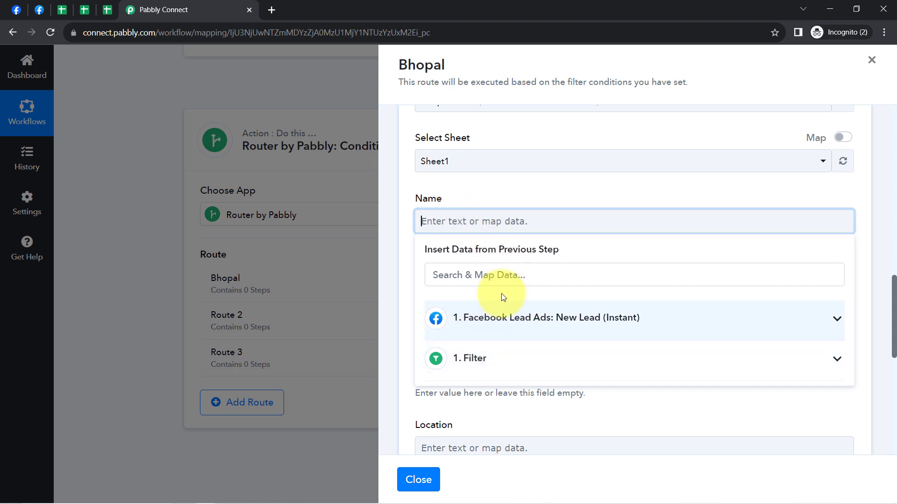
left_click(494, 319)
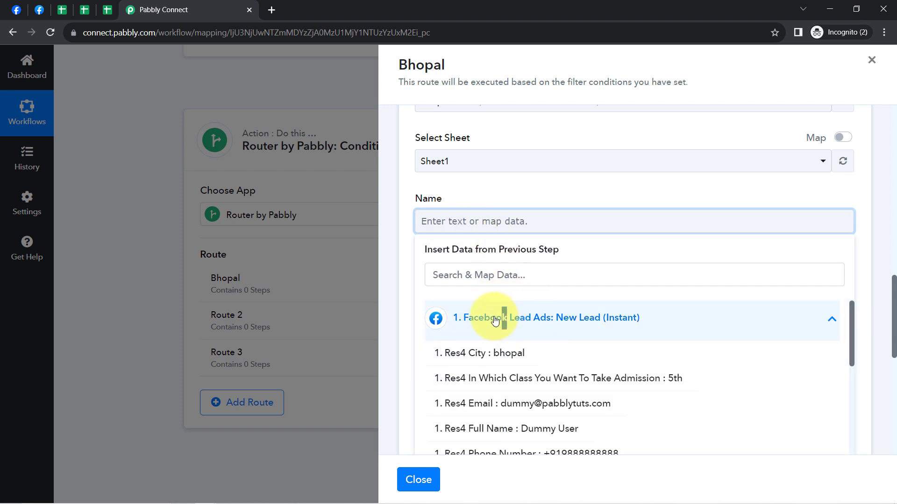
left_click(541, 428)
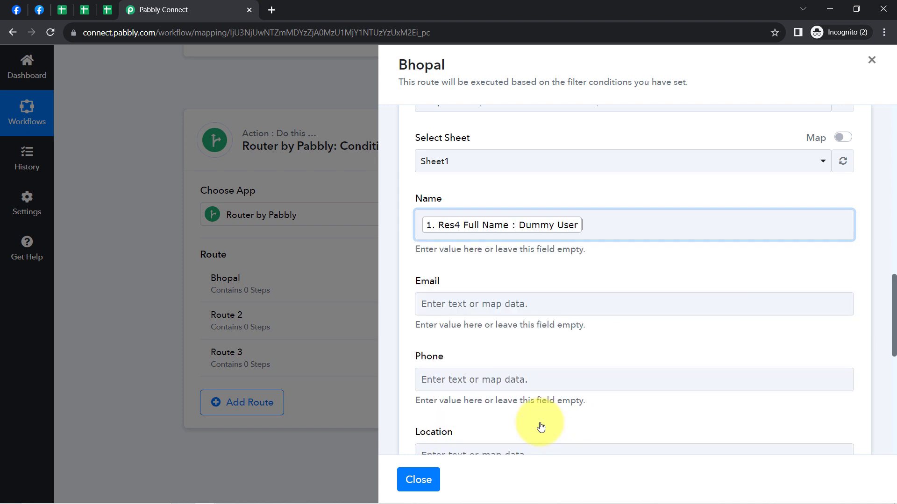
left_click(432, 189)
left_click(509, 236)
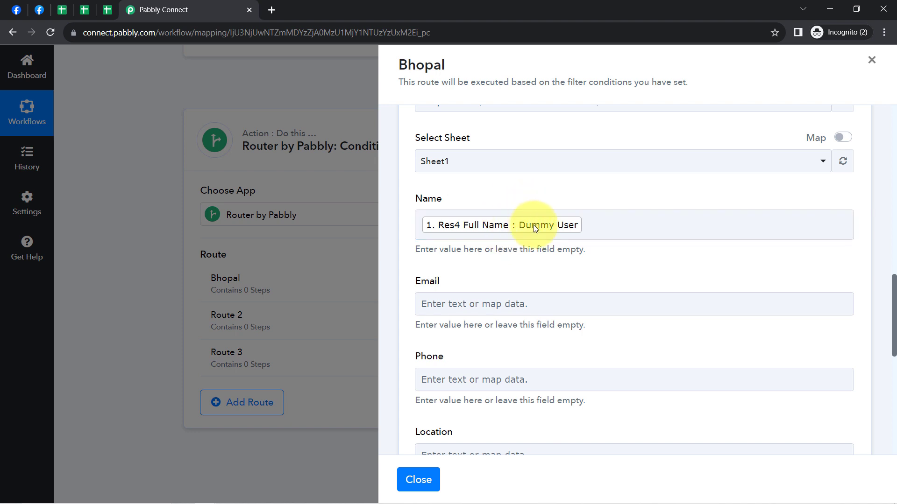
left_click(547, 235)
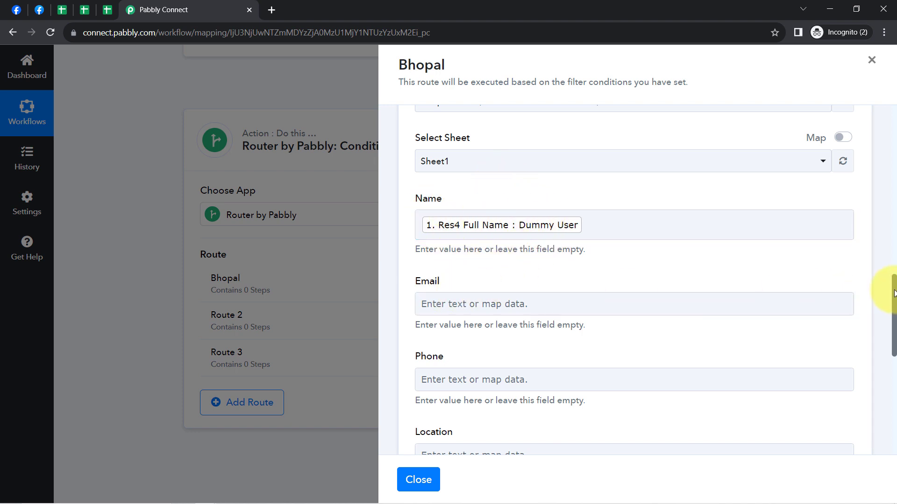
Map the Email field to Res4 Email from the Facebook Lead Ads step, searching its data for @
left_click_drag(893, 296, 893, 312)
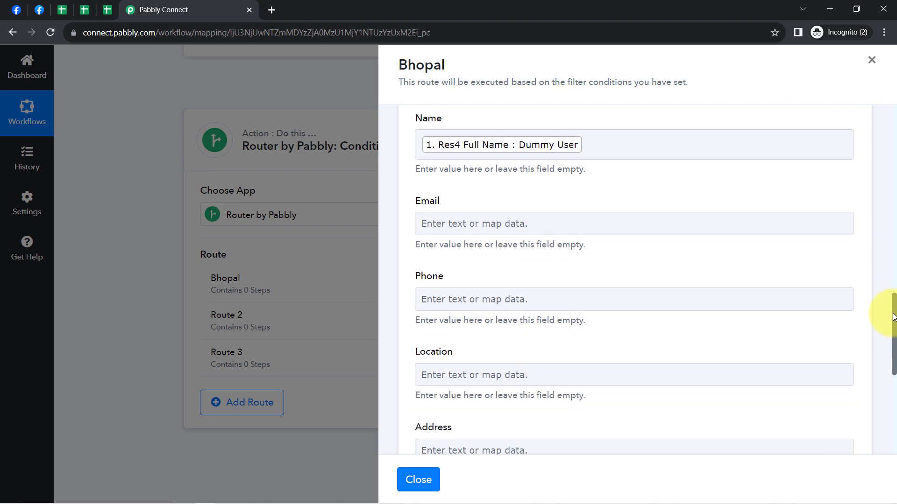
left_click(461, 212)
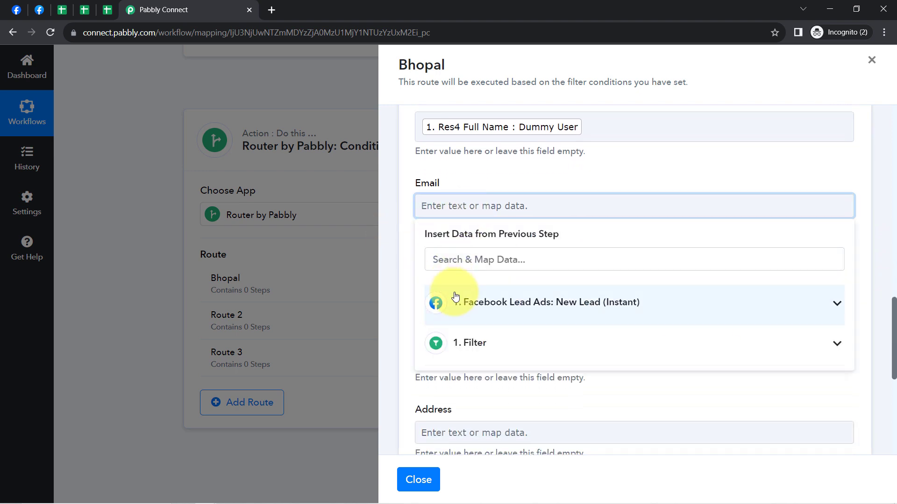
left_click(457, 301)
left_click(448, 258)
type("@")
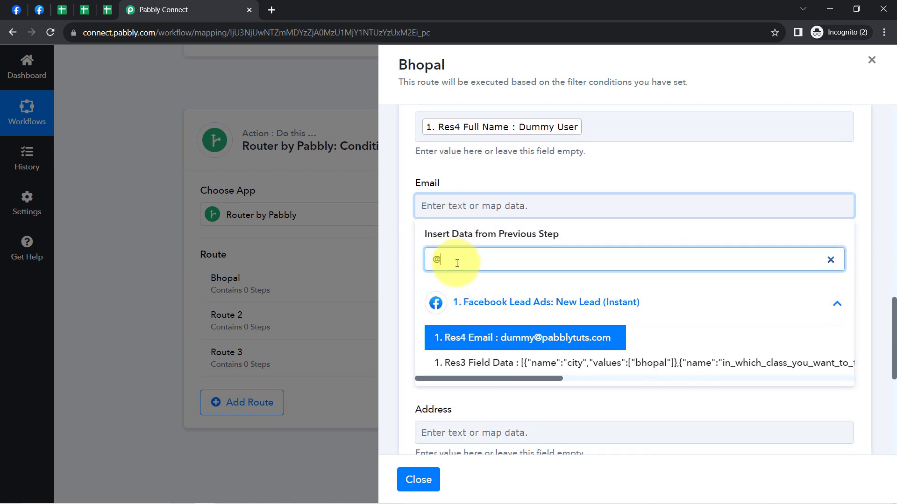
left_click(489, 341)
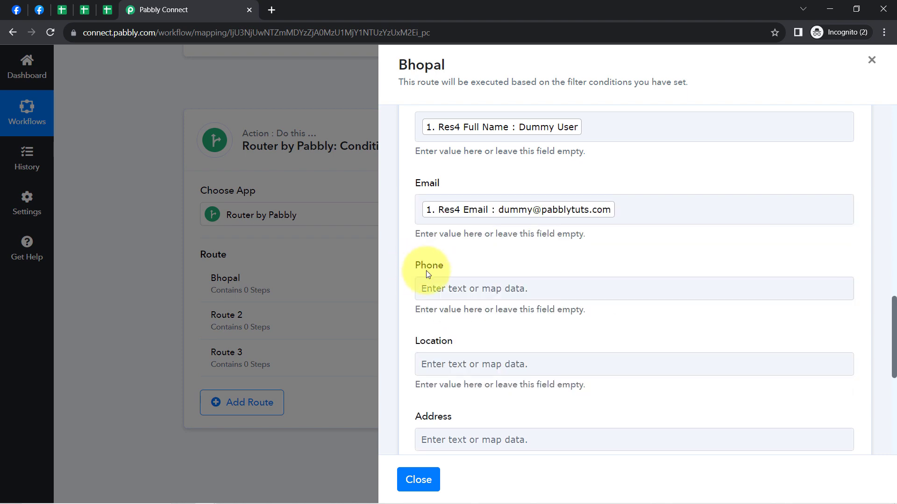
Map the Phone field to Res4 Phone Number from the Facebook Lead Ads New Lead data
left_click(450, 289)
left_click(459, 383)
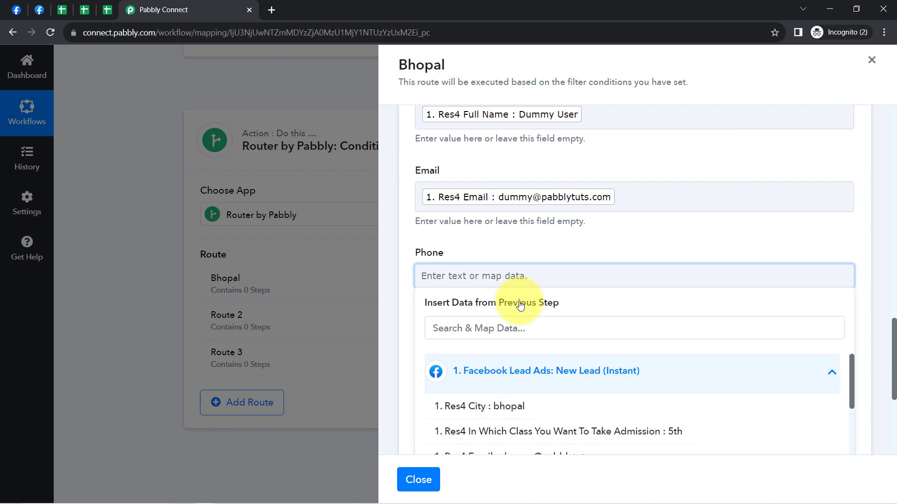
scroll(578, 350, "up", 6)
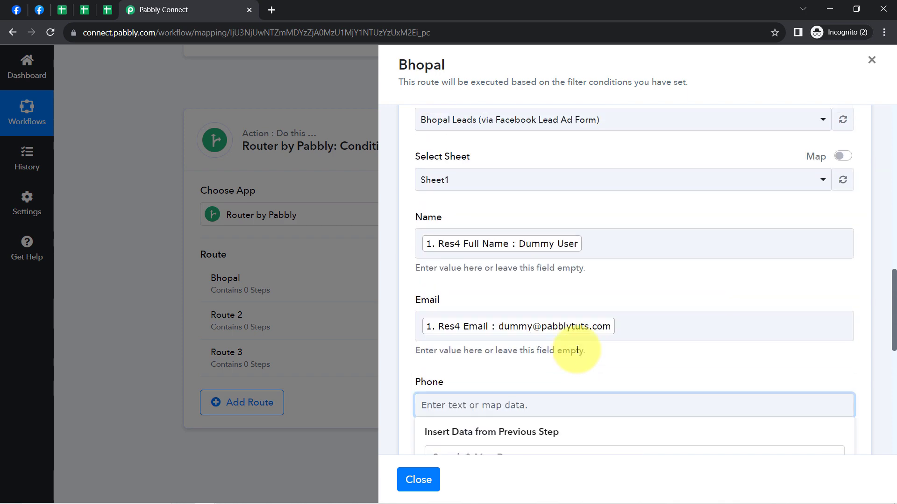
left_click_drag(895, 285, 893, 392)
left_click(612, 352)
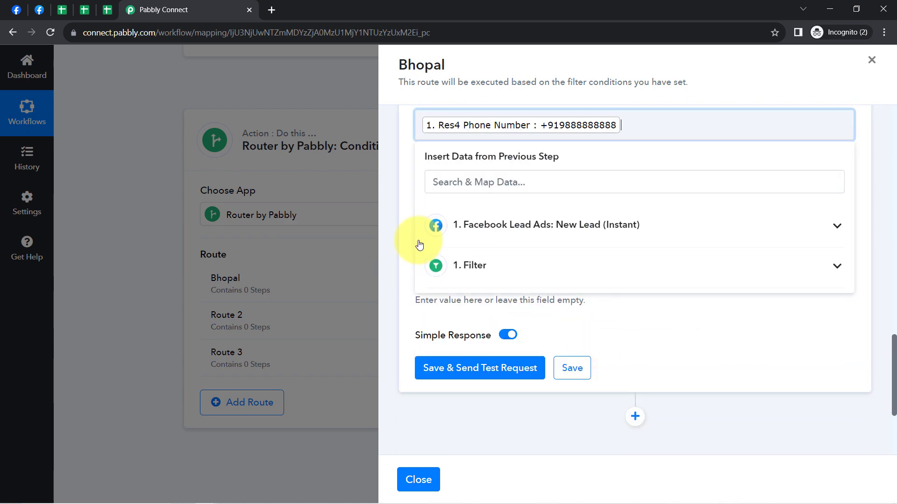
left_click(411, 174)
Map the Location field to Res4 City from the Facebook Lead Ads New Lead data
left_click(447, 201)
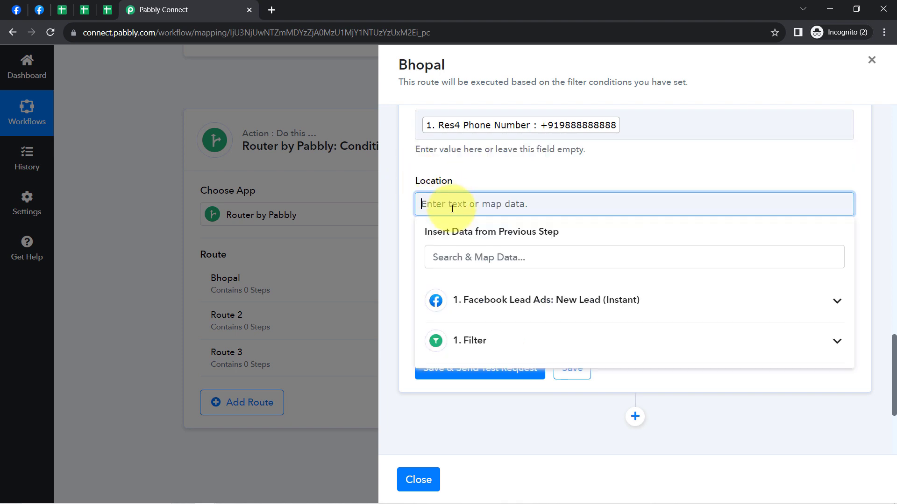
left_click(467, 300)
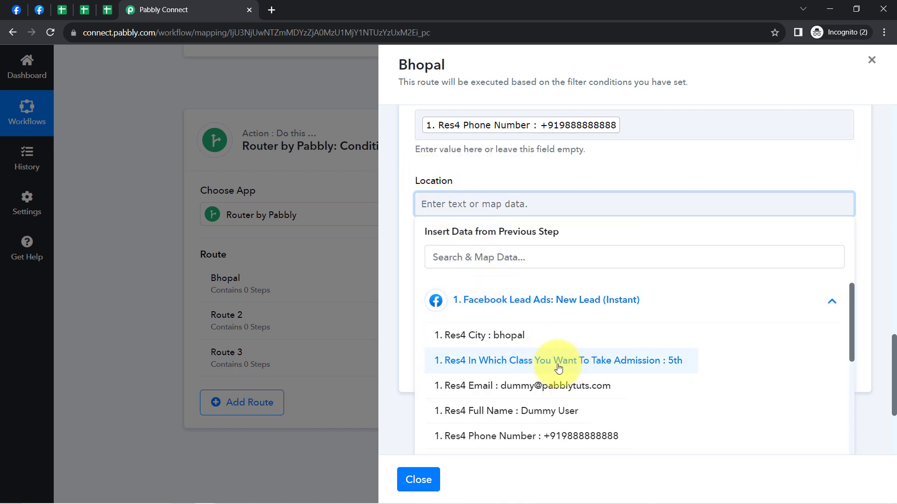
left_click(481, 335)
left_click(413, 242)
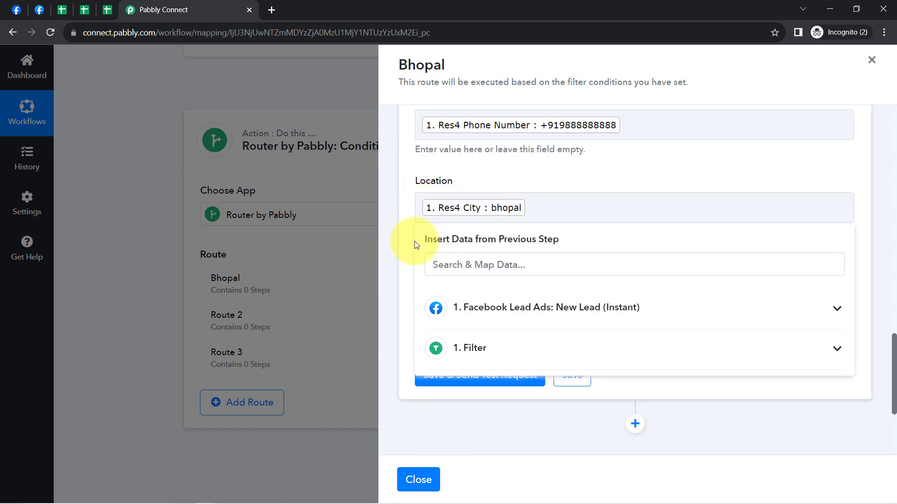
Map the Address field to Res4 In Which Class You Want To Take Admission from the Facebook lead data
left_click(450, 285)
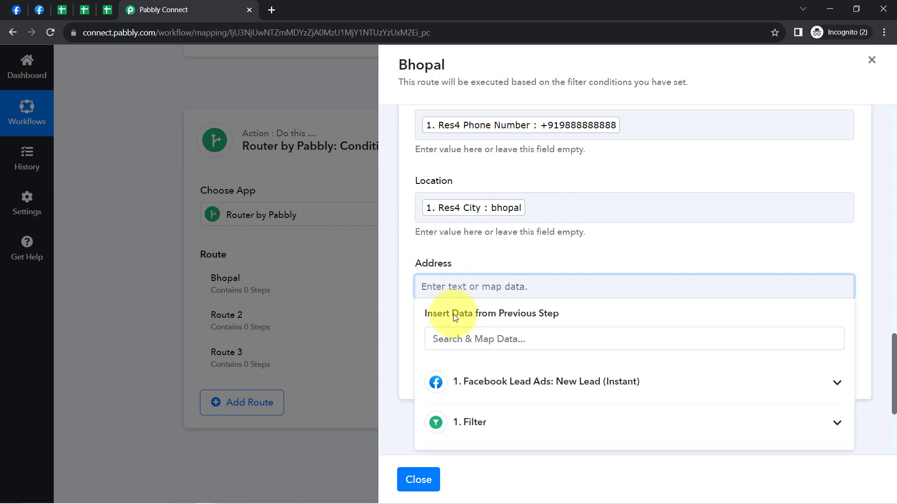
left_click(472, 389)
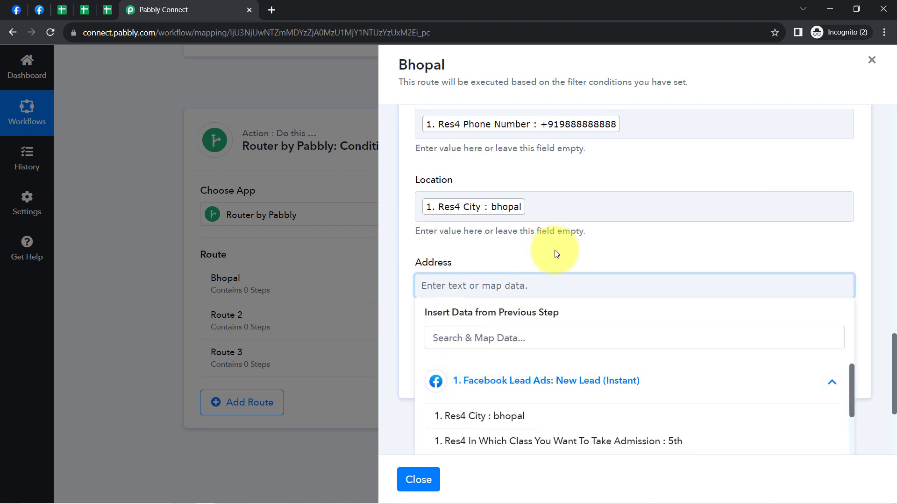
scroll(555, 253, "down", 3)
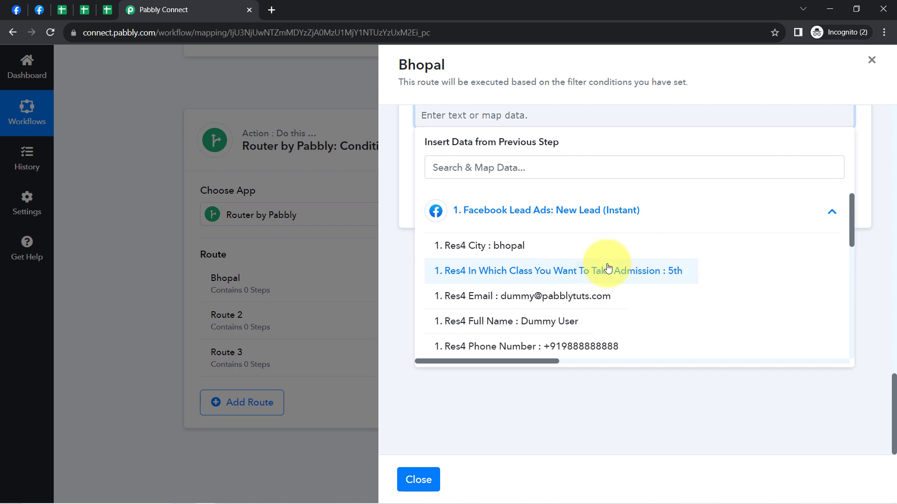
scroll(567, 316, "down", 3)
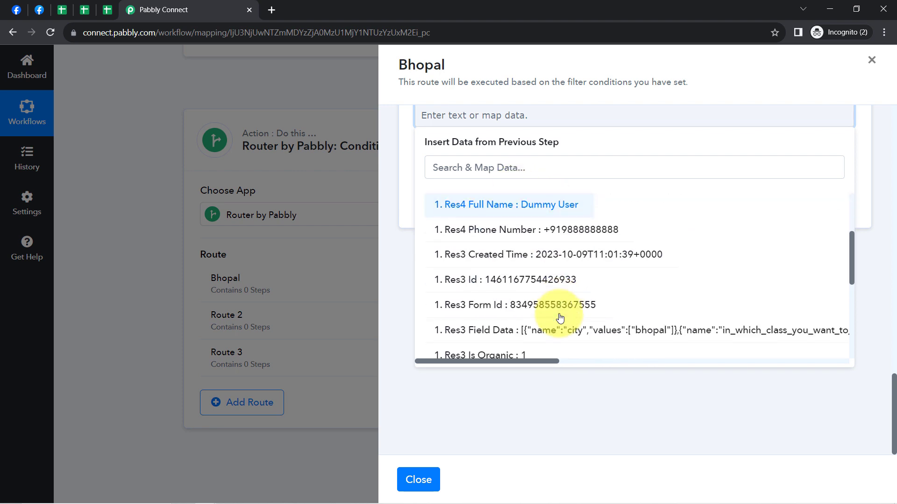
scroll(561, 330, "up", 3)
left_click(623, 280)
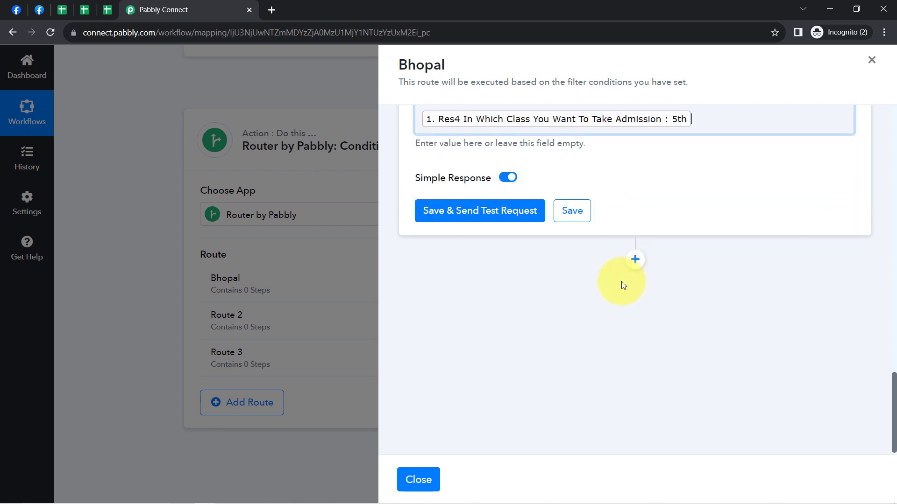
left_click(541, 358)
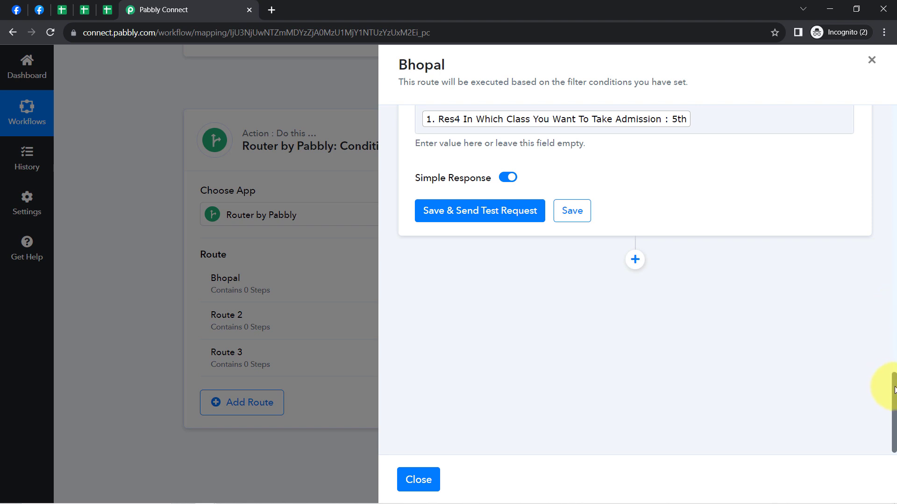
left_click_drag(894, 390, 895, 340)
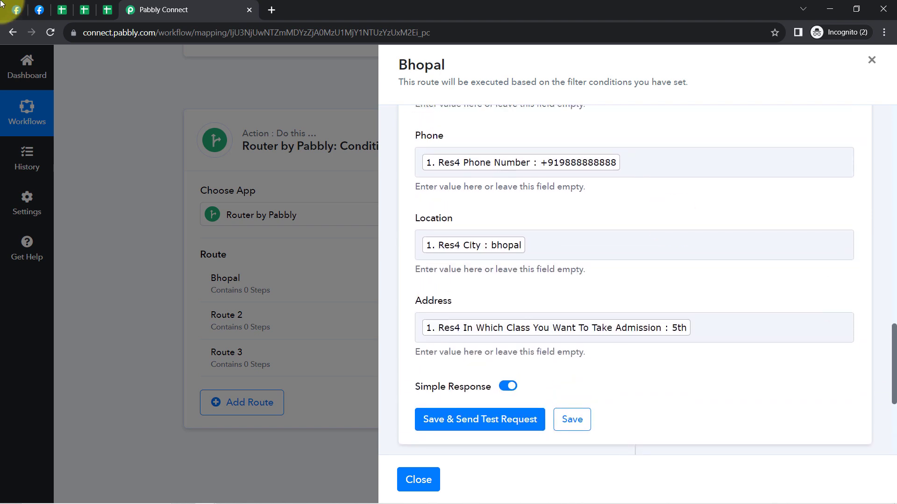
Switch to the Bhopal Leads spreadsheet in Google Sheets and rename the Address header in cell E1 to City
left_click(62, 10)
left_click(600, 305)
left_click(685, 214)
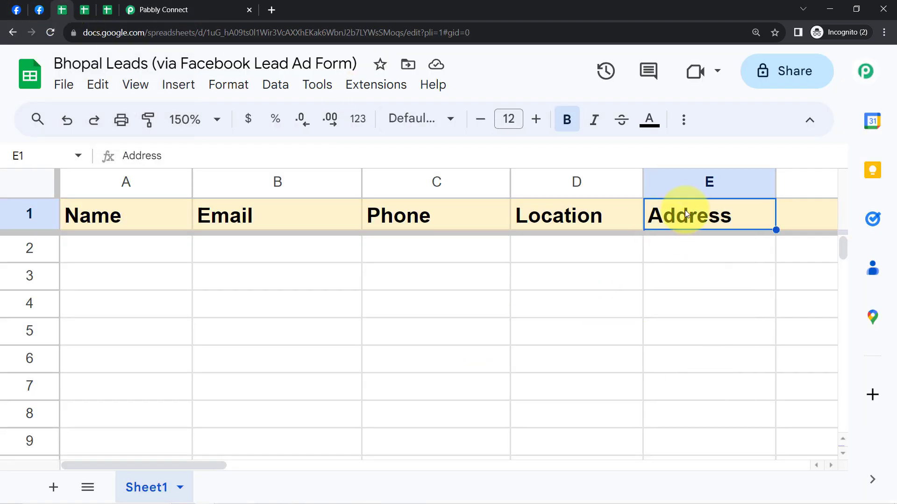
double_click(686, 214)
double_click(686, 211)
type("City")
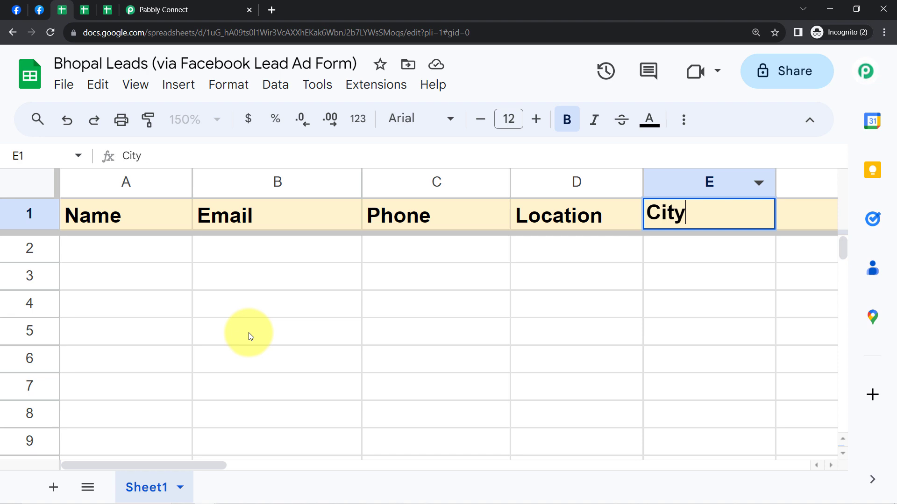
left_click(249, 333)
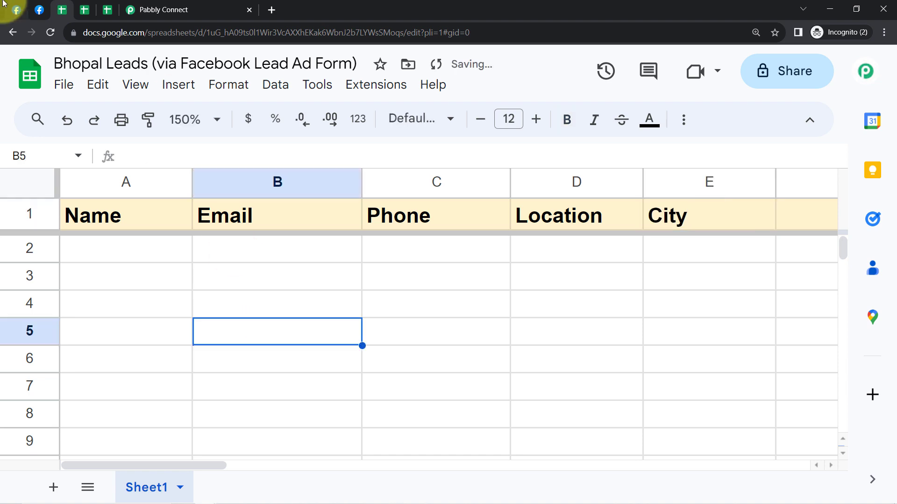
Return to Pabbly Connect, save the Bhopal route's Google Sheets action with a test request, and review the received response
left_click(178, 9)
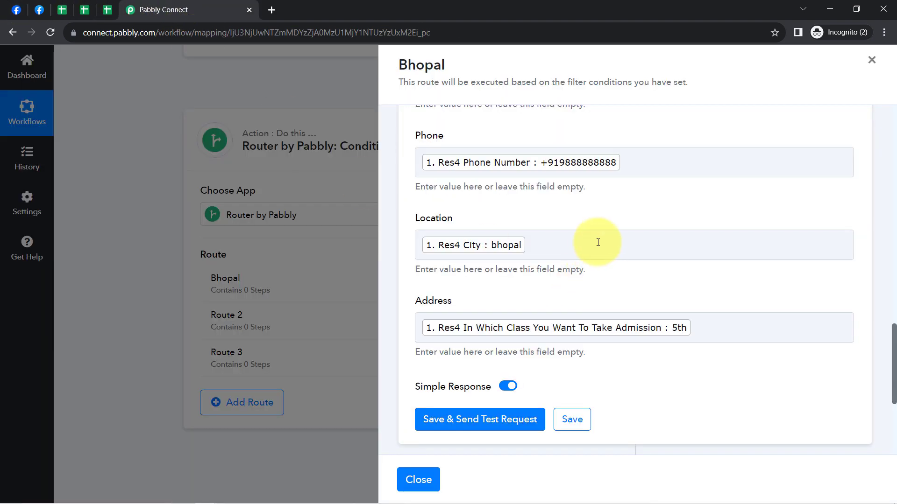
left_click(474, 432)
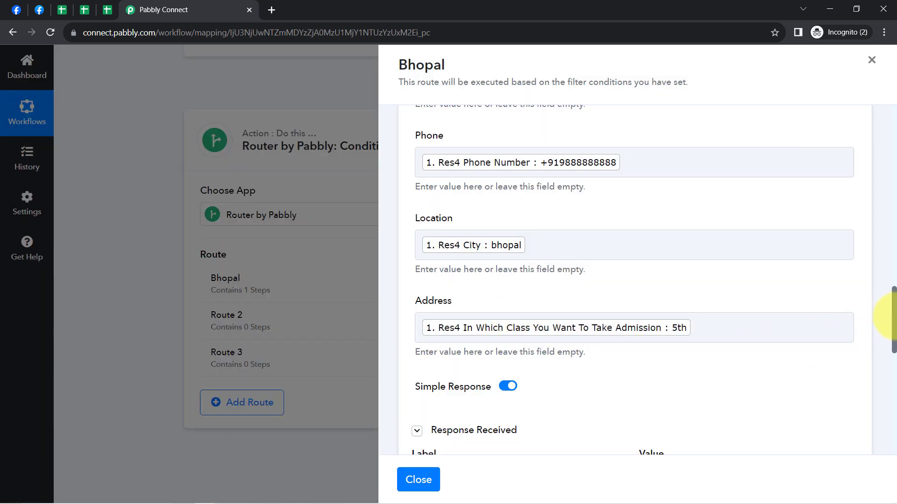
left_click_drag(894, 318, 893, 403)
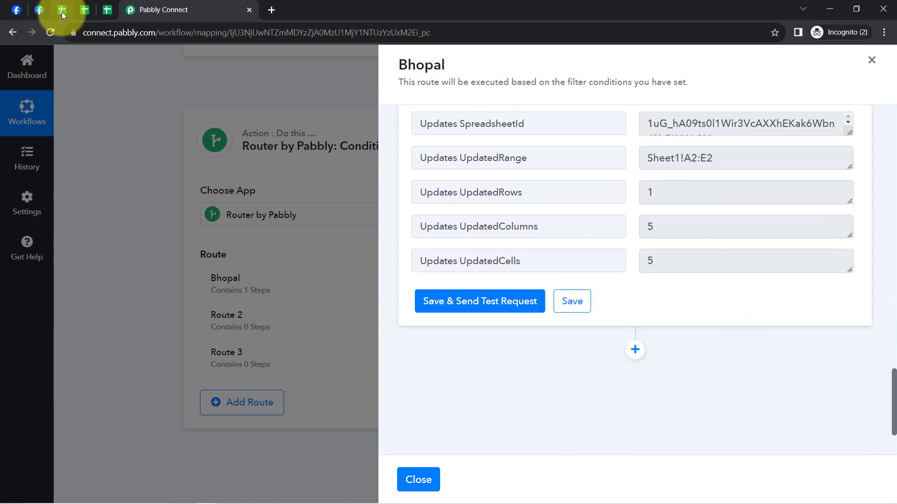
Switch to the Bhopal Leads spreadsheet in Google Sheets and clear the fill colour from row 2
left_click(62, 10)
left_click(423, 357)
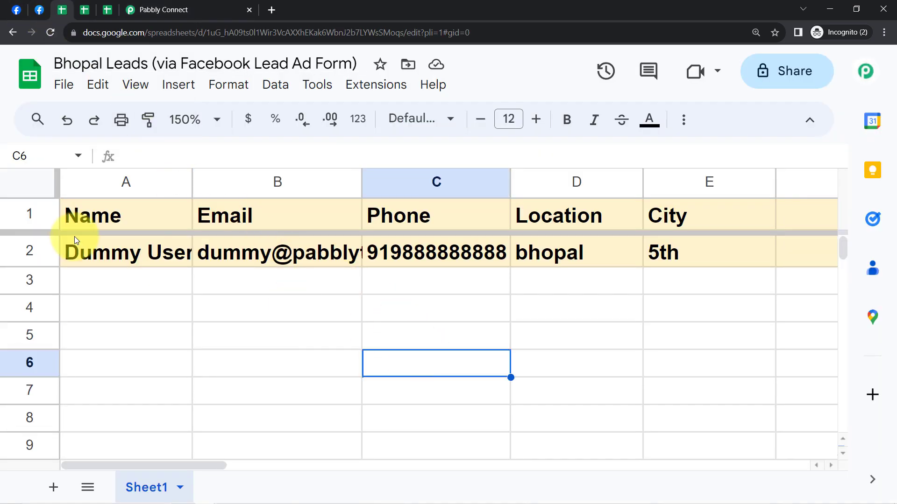
left_click(27, 252)
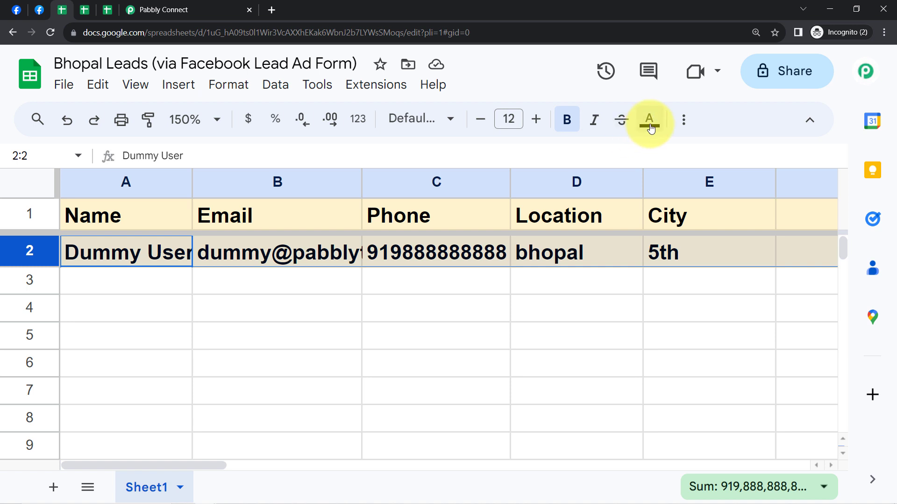
left_click(677, 124)
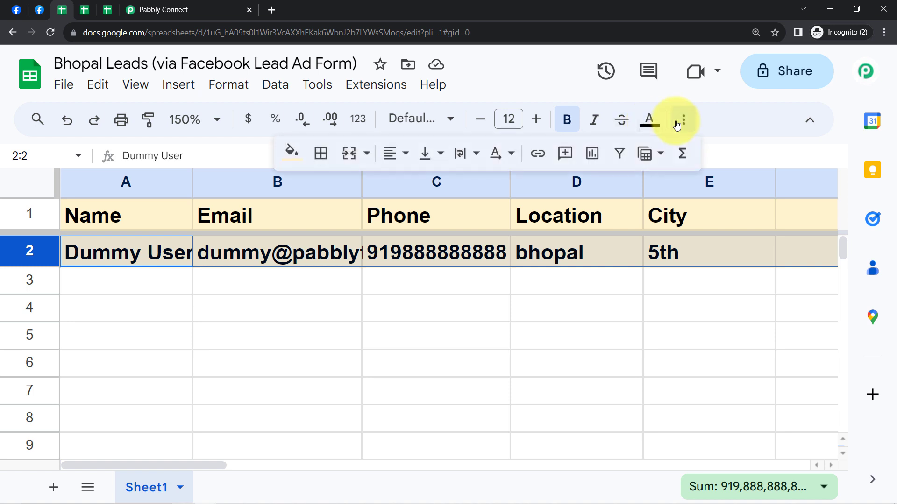
left_click(303, 158)
left_click(330, 190)
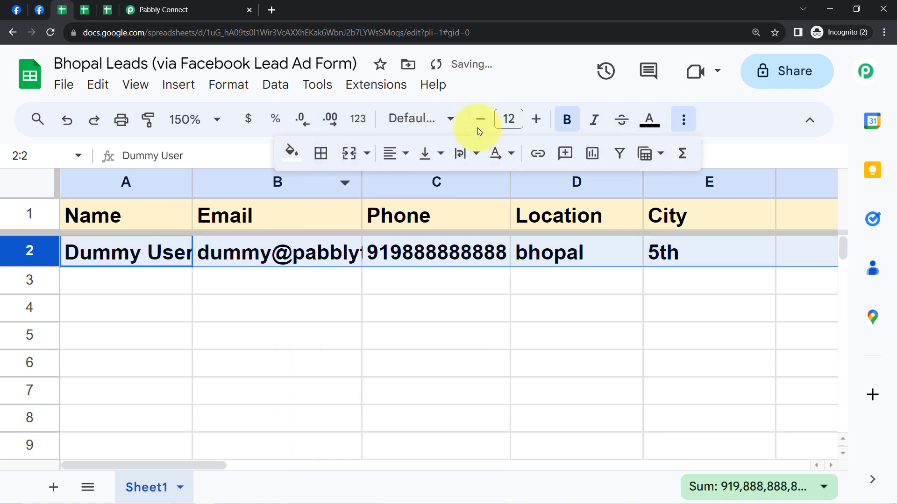
Format row 2 as non-bold, left-aligned text with font size 11
left_click(568, 121)
left_click(394, 157)
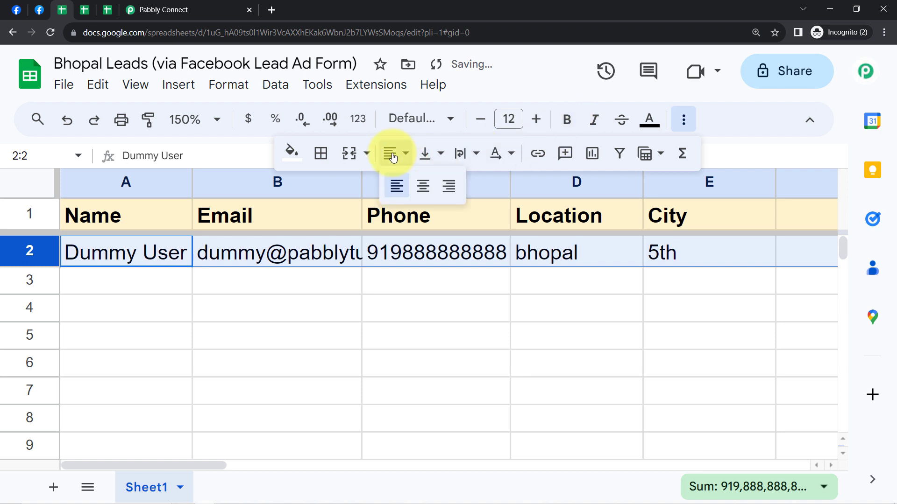
left_click(395, 188)
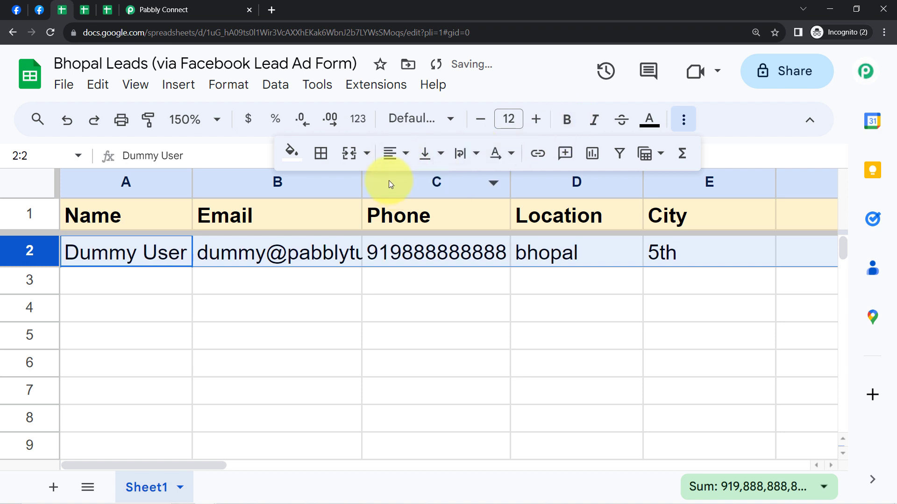
left_click(488, 125)
left_click(472, 332)
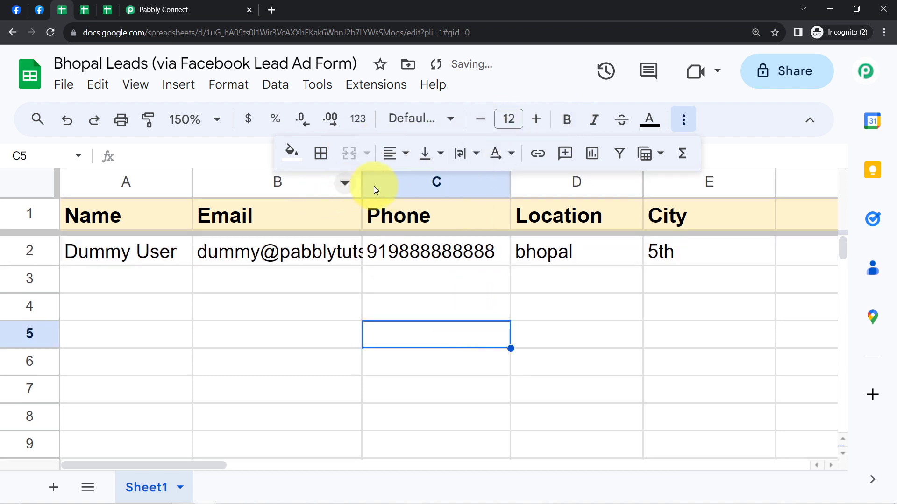
Widen column B to fit the full email address and check the test lead's values in cells A2 to E2
left_click_drag(362, 184, 419, 183)
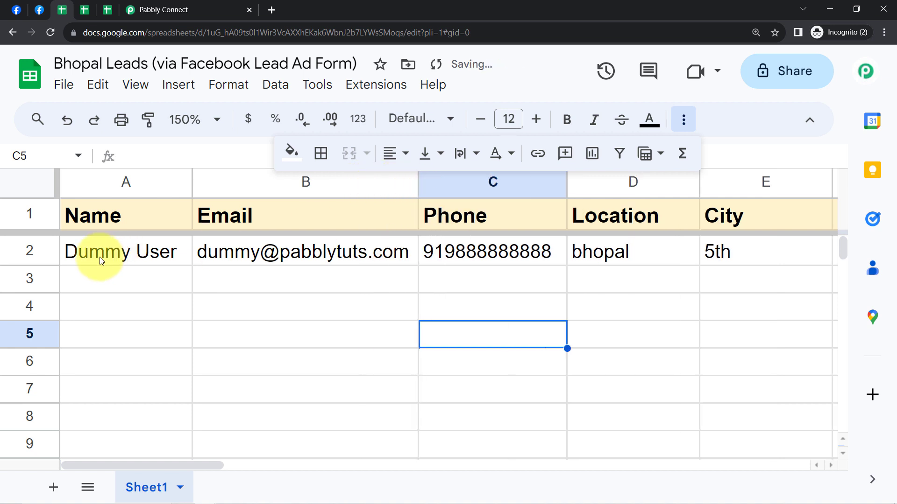
left_click(100, 257)
left_click(258, 252)
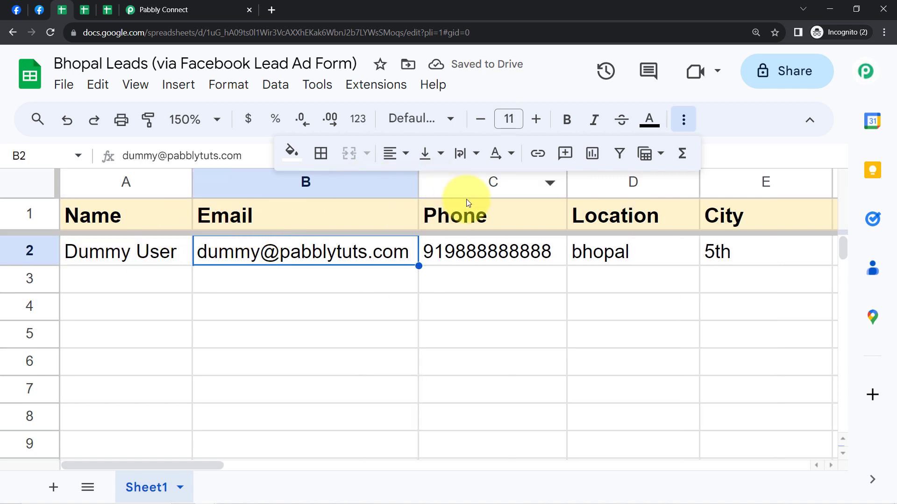
left_click(481, 242)
left_click(603, 250)
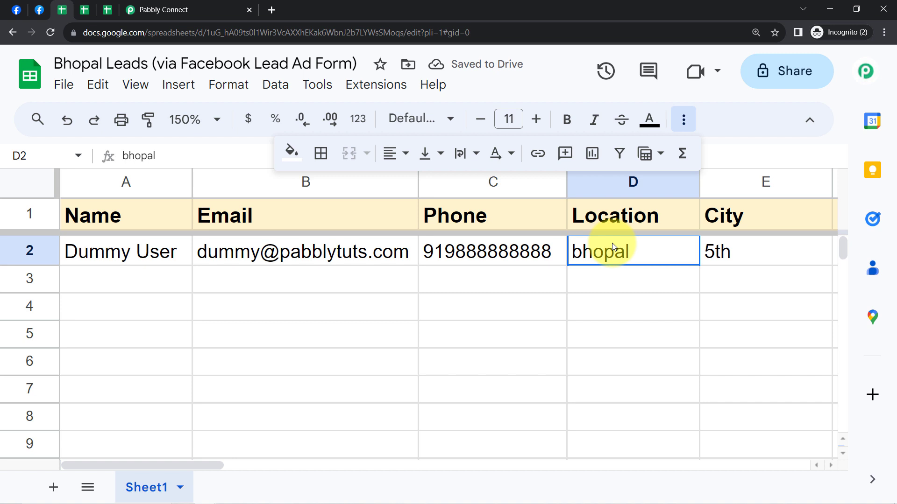
left_click(737, 250)
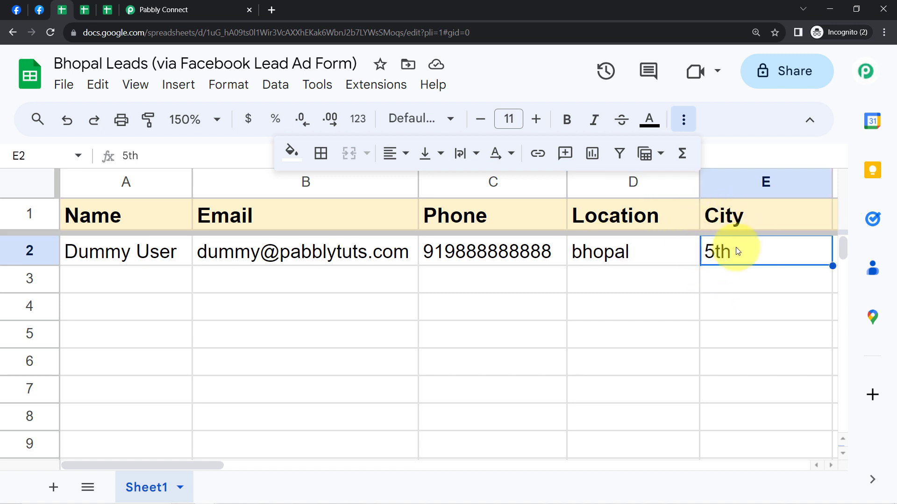
Rename the City header in cell E1 to Class
left_click(716, 207)
left_click(599, 284)
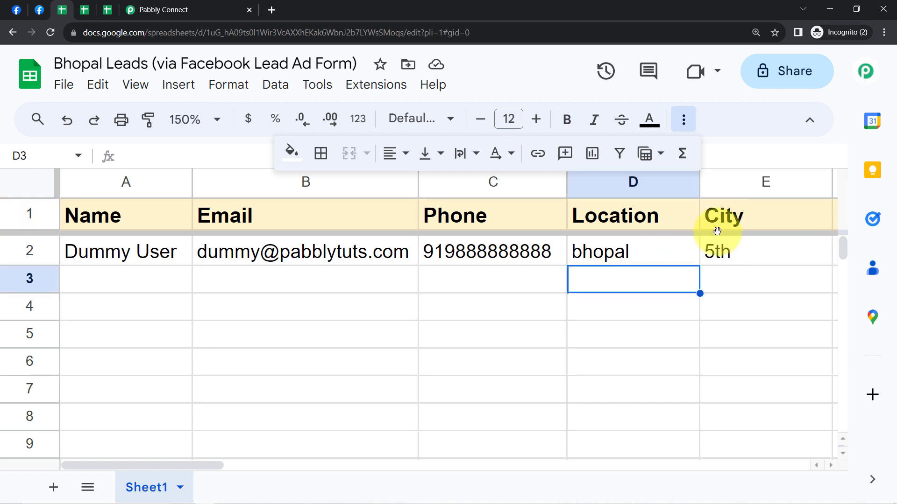
left_click(725, 226)
double_click(725, 226)
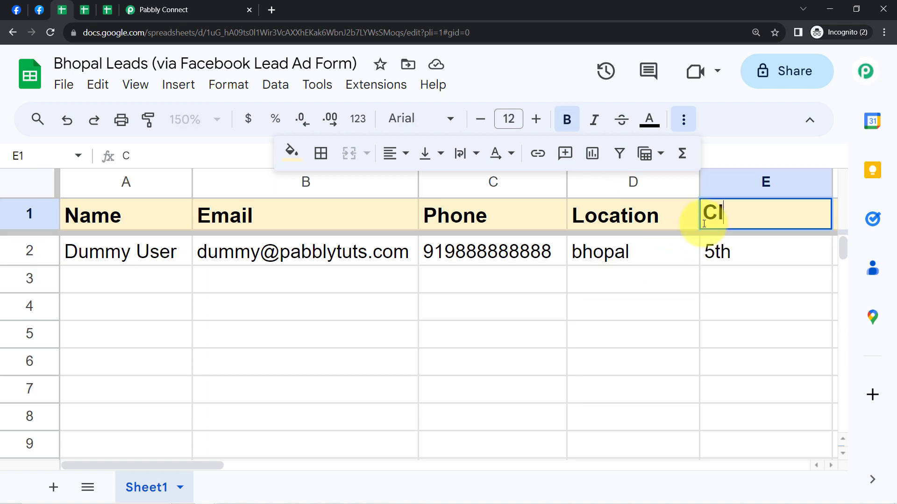
key("Return")
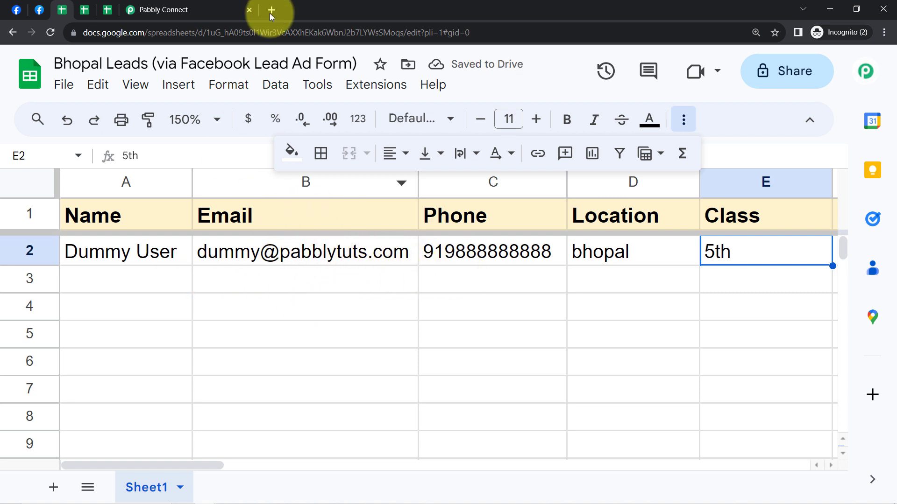
Return to Pabbly Connect and refresh the fields of the Bhopal route's Google Sheets Add New Row action
left_click(242, 9)
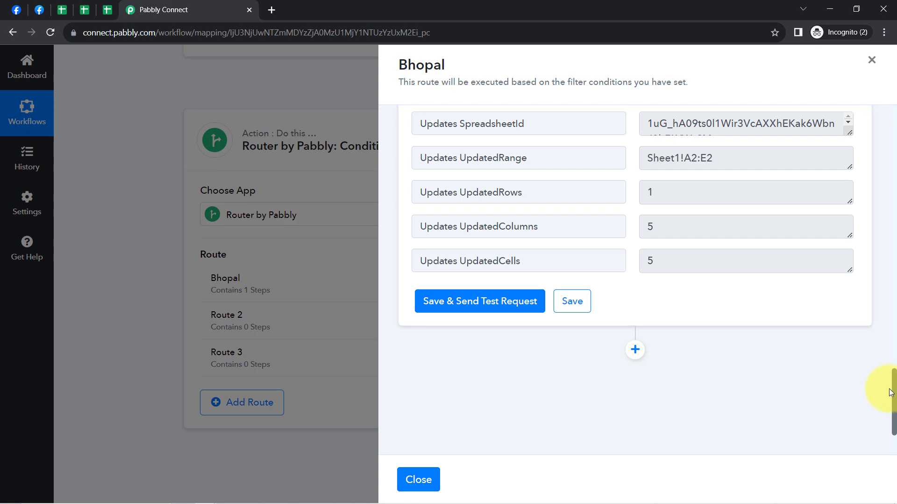
left_click_drag(895, 398, 852, 257)
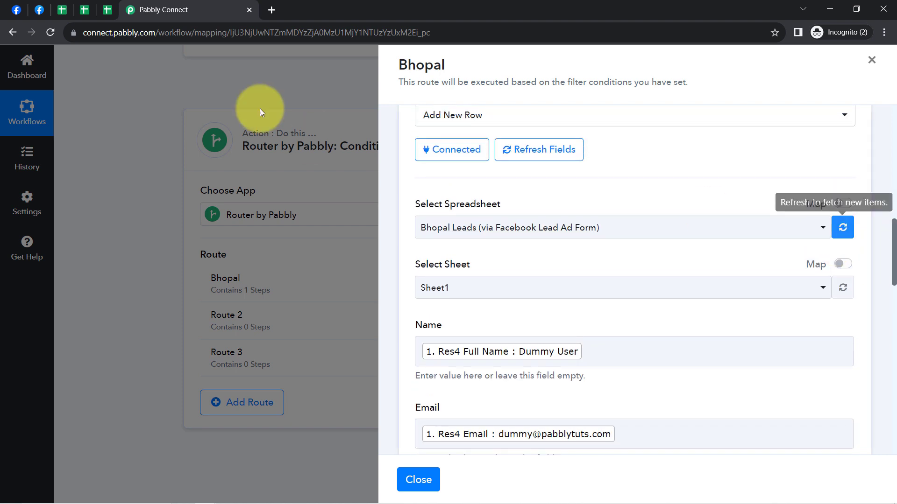
left_click(514, 146)
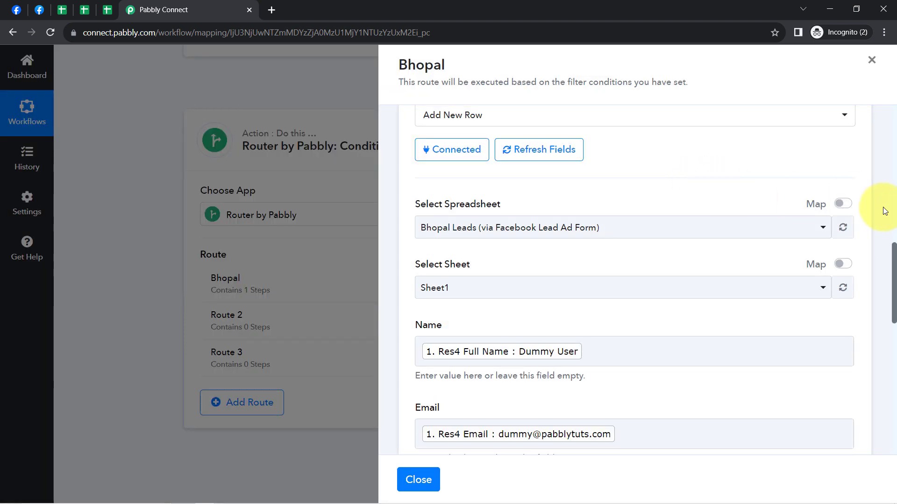
Map the Class field to Res4 In Which Class You Want To Take Admission from the Facebook Lead Ads New Lead data
left_click_drag(894, 259, 894, 360)
left_click(420, 235)
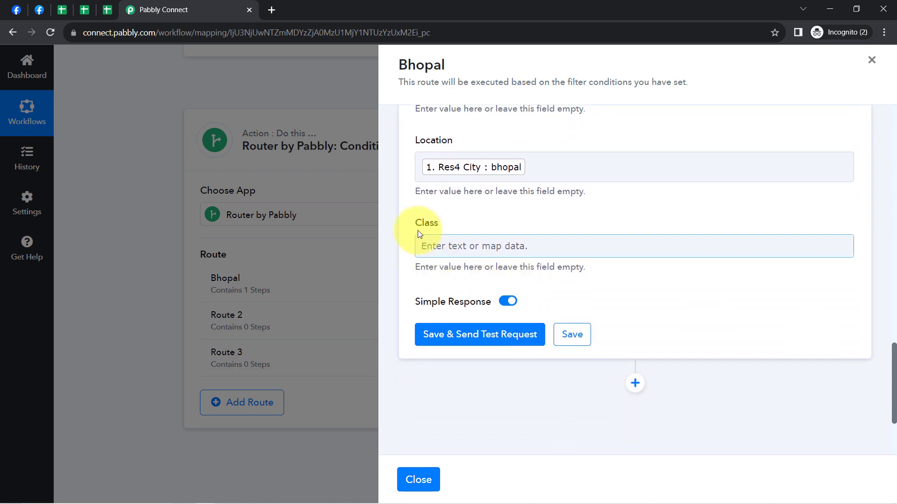
left_click(451, 241)
left_click(460, 341)
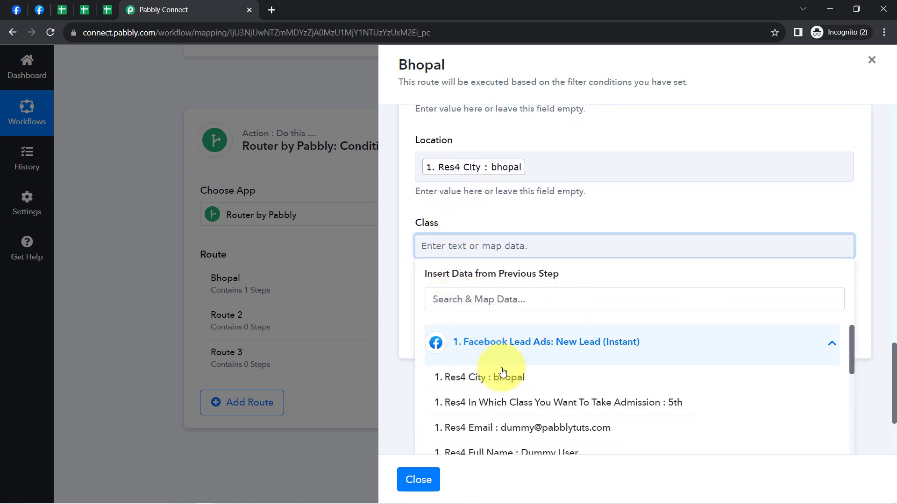
left_click(633, 404)
left_click(450, 210)
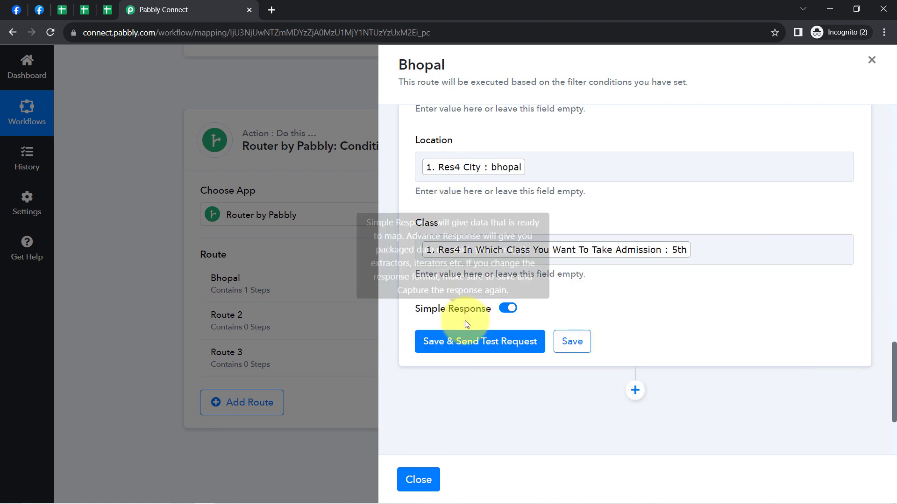
Save the Google Sheets action with a test request and check for the added row in the Bhopal Leads spreadsheet
left_click(461, 341)
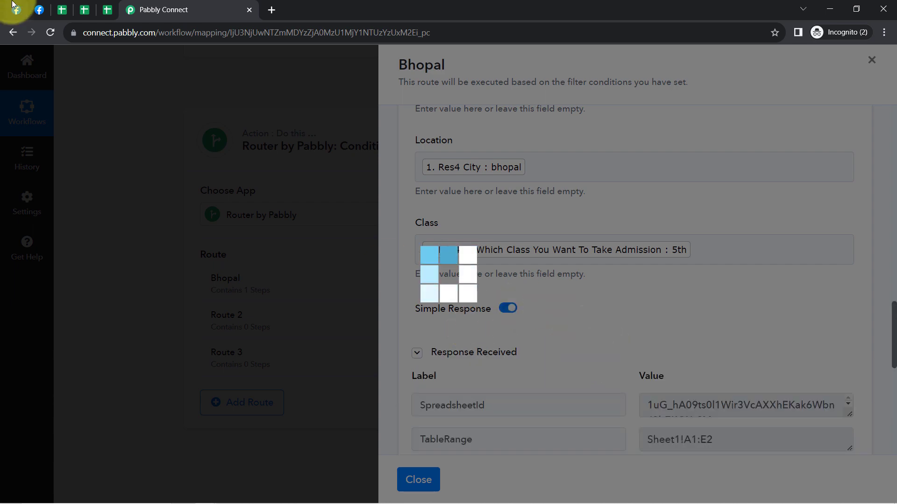
left_click(64, 10)
left_click(129, 336)
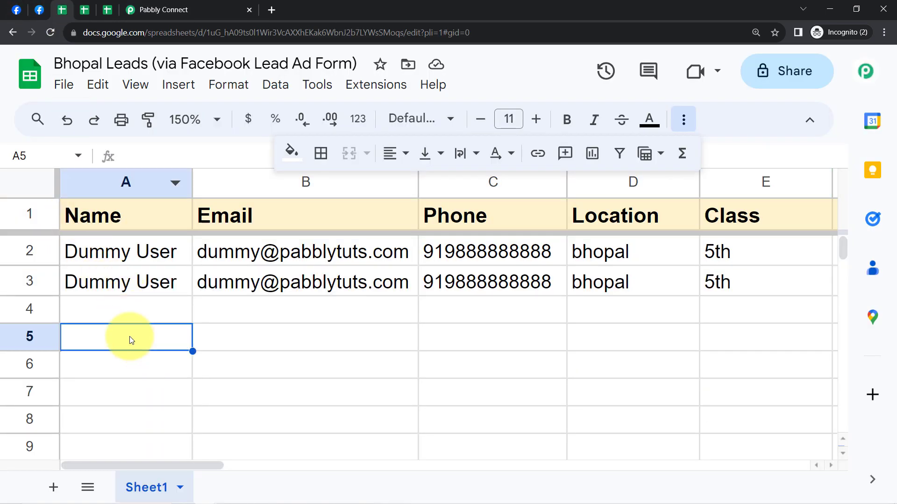
Delete the duplicate test lead in row 2 of the Bhopal Leads spreadsheet
left_click(19, 260)
left_click(97, 86)
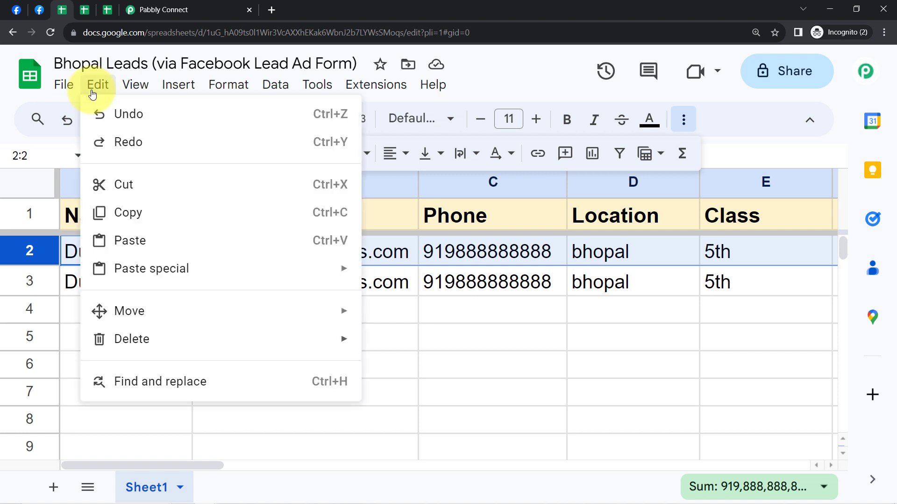
mouse_move(296, 341)
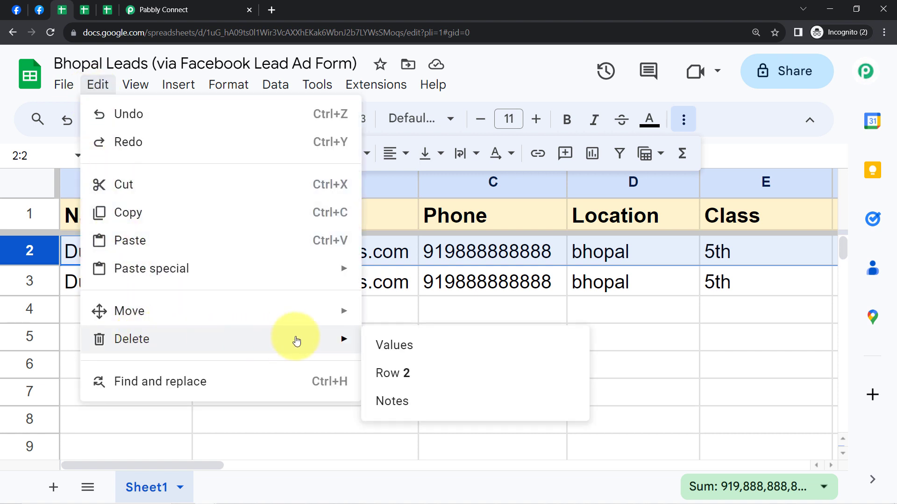
left_click(393, 373)
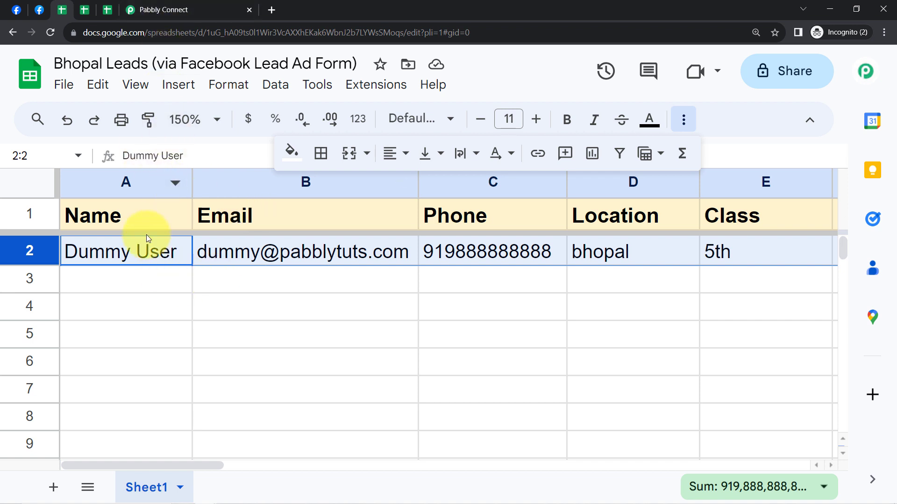
left_click_drag(71, 63, 153, 64)
Return to Pabbly Connect and close the Bhopal route's settings
left_click(177, 10)
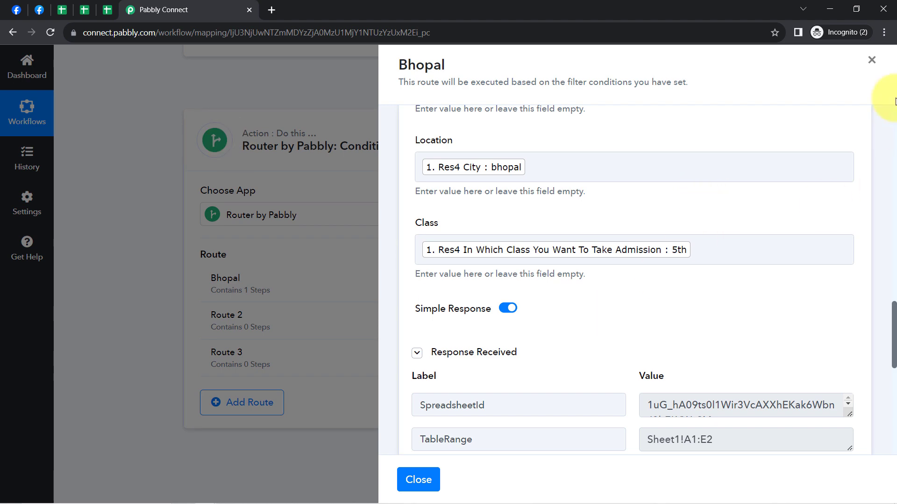
left_click(872, 62)
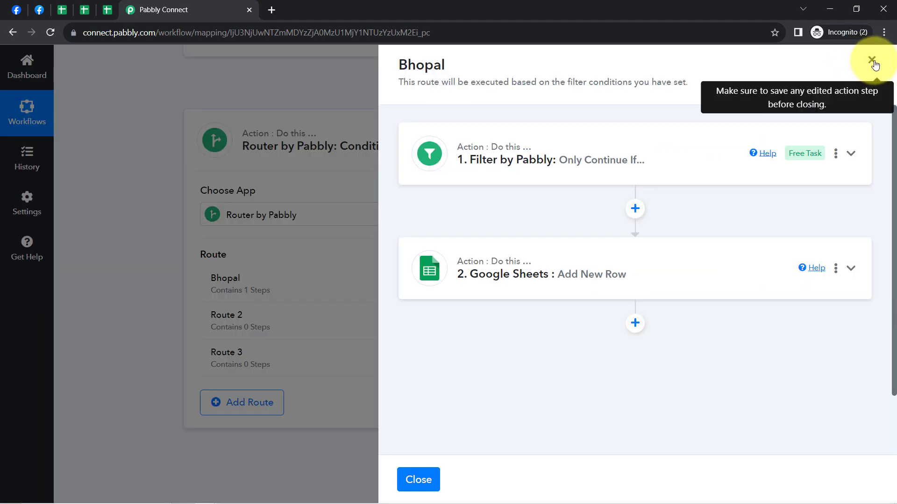
left_click(872, 62)
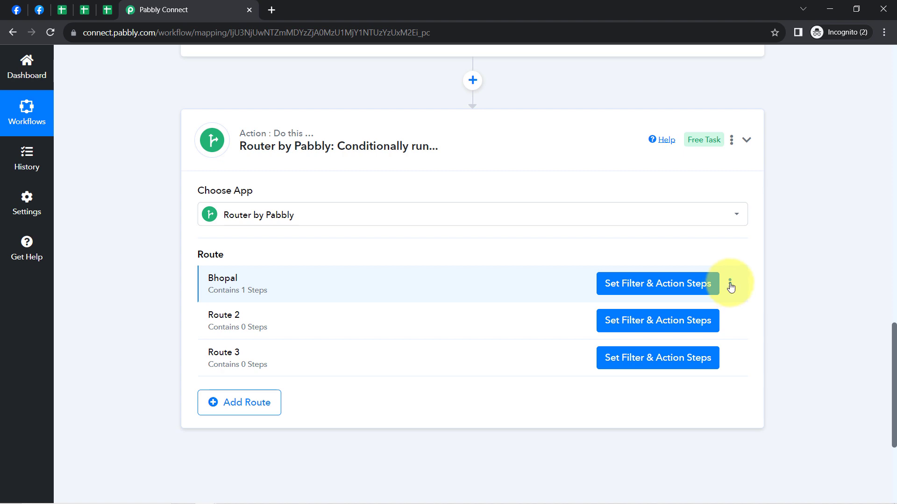
Clone the Bhopal route in the Router by Pabbly action
left_click(729, 284)
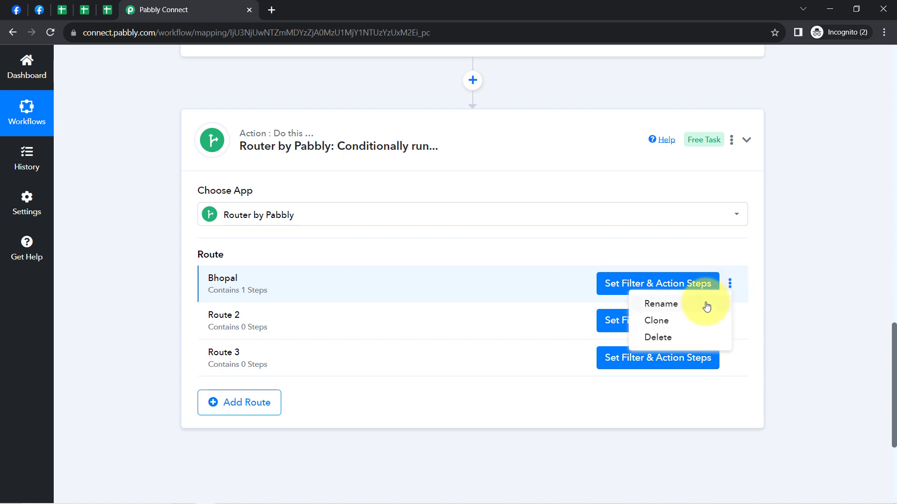
left_click(664, 323)
left_click(412, 331)
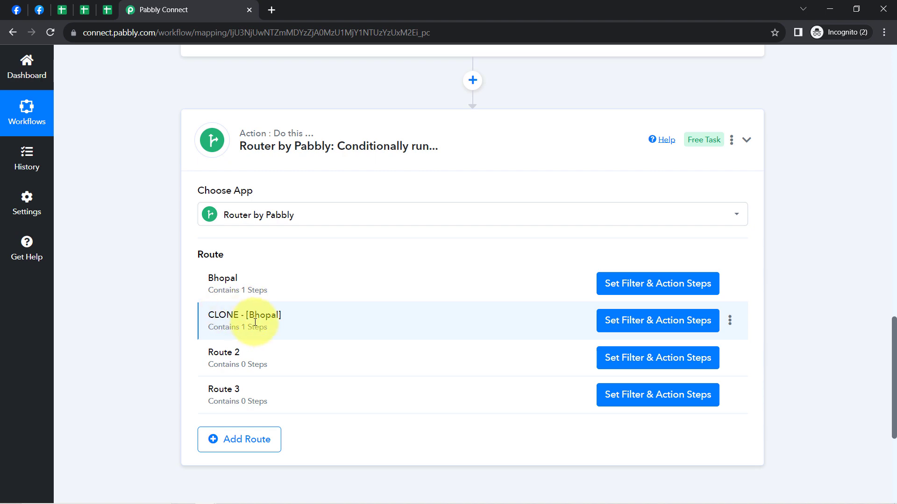
Open the cloned Bhopal route to check its filter and Google Sheets steps, and close it again
left_click(614, 329)
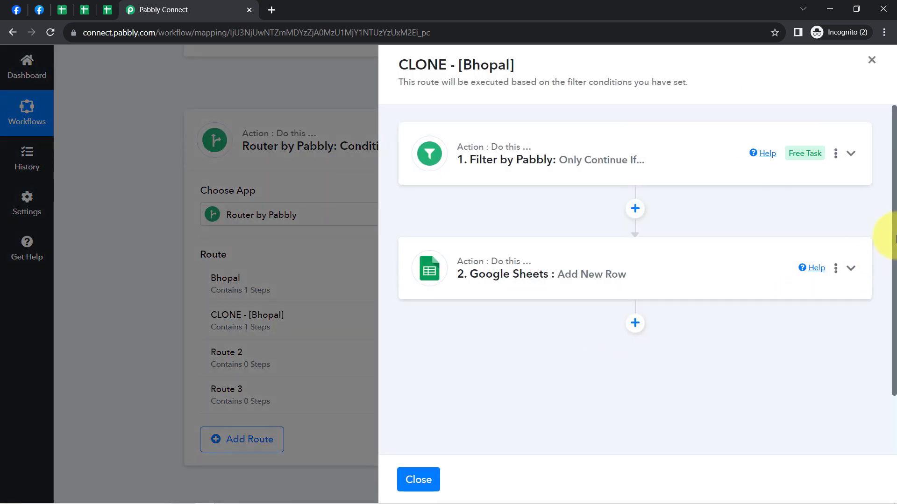
left_click_drag(895, 240, 895, 220)
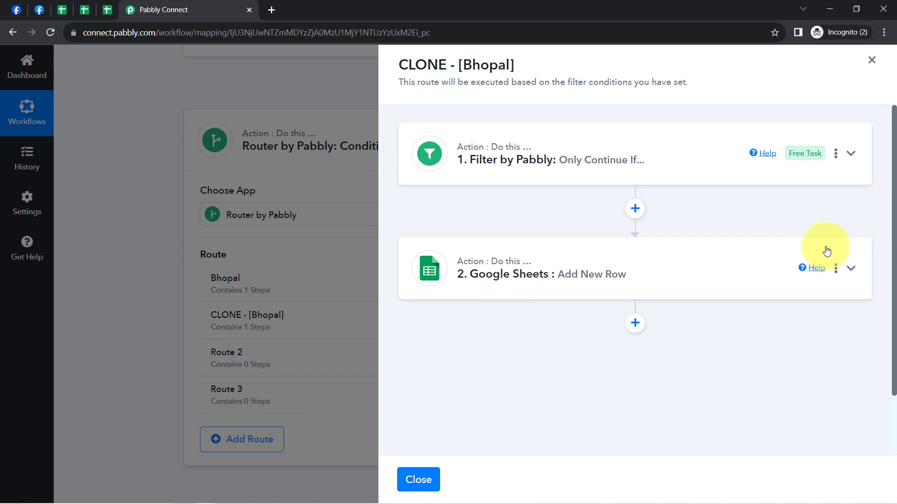
left_click(870, 63)
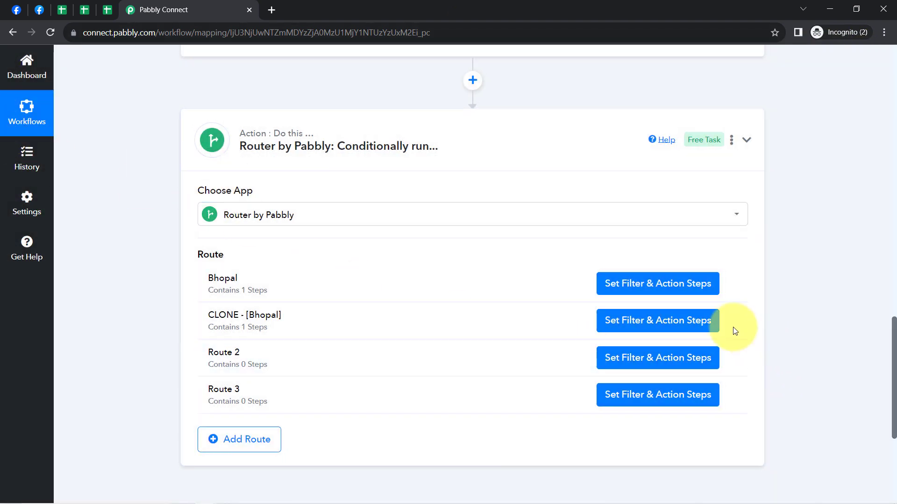
Rename the cloned Bhopal route as Indore
left_click(732, 321)
left_click(643, 342)
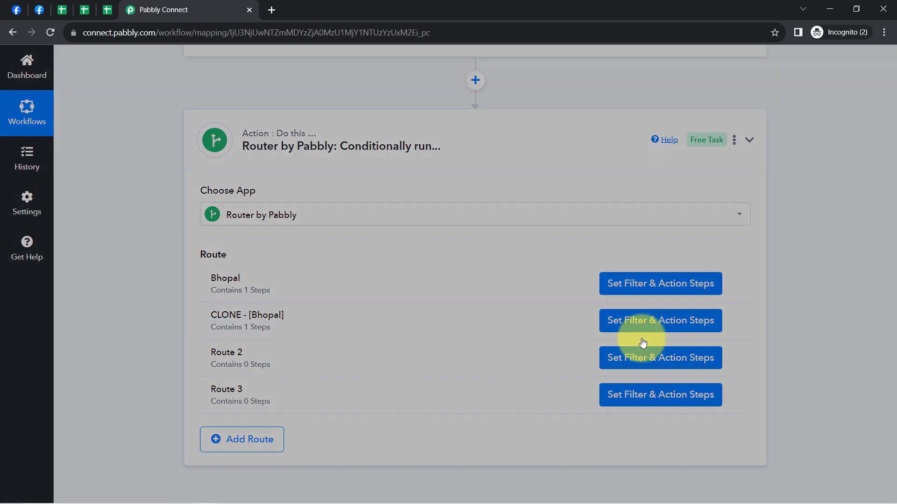
left_click(379, 283)
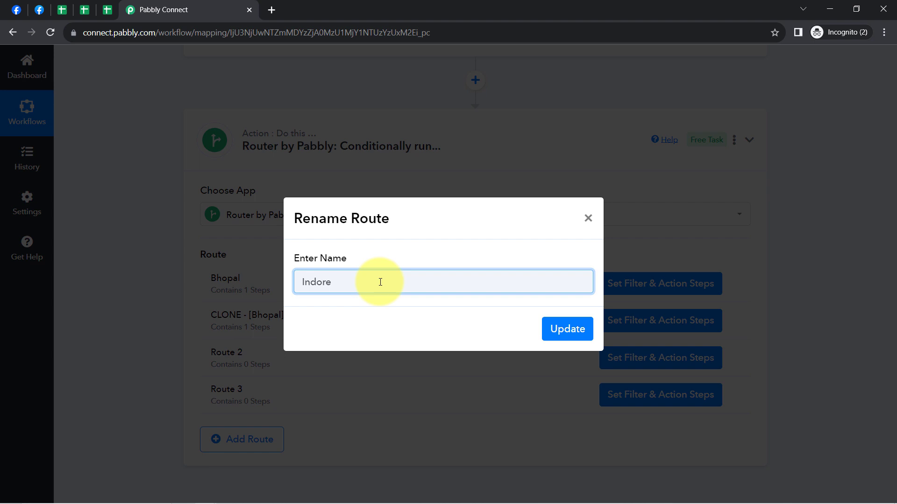
left_click(546, 327)
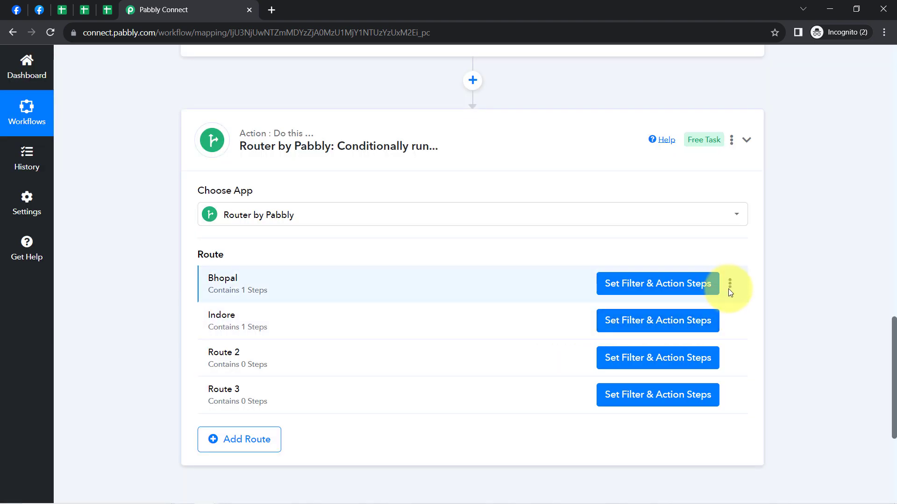
Clone the Bhopal route once more in the Router by Pabbly action
left_click(729, 285)
left_click(662, 322)
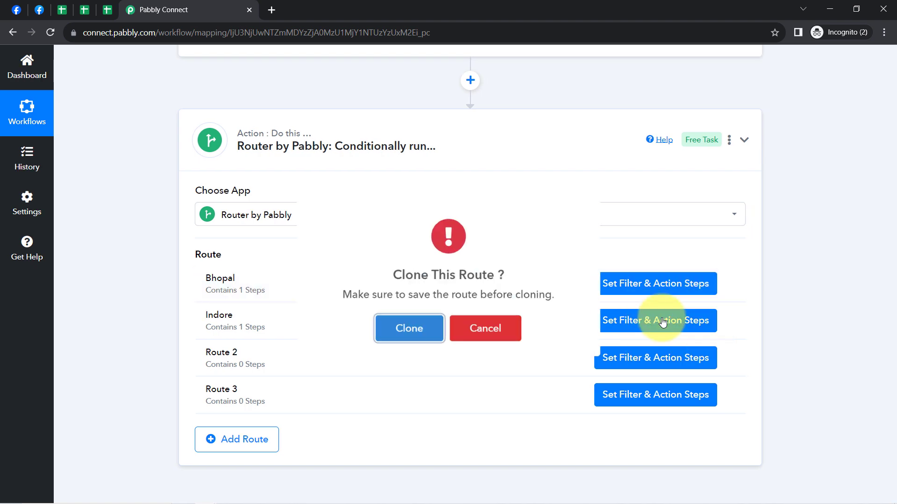
left_click(427, 330)
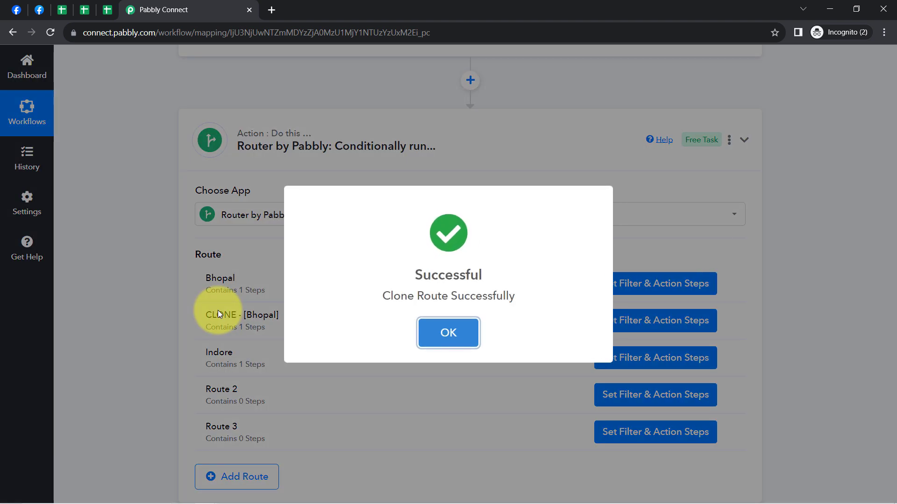
left_click(451, 331)
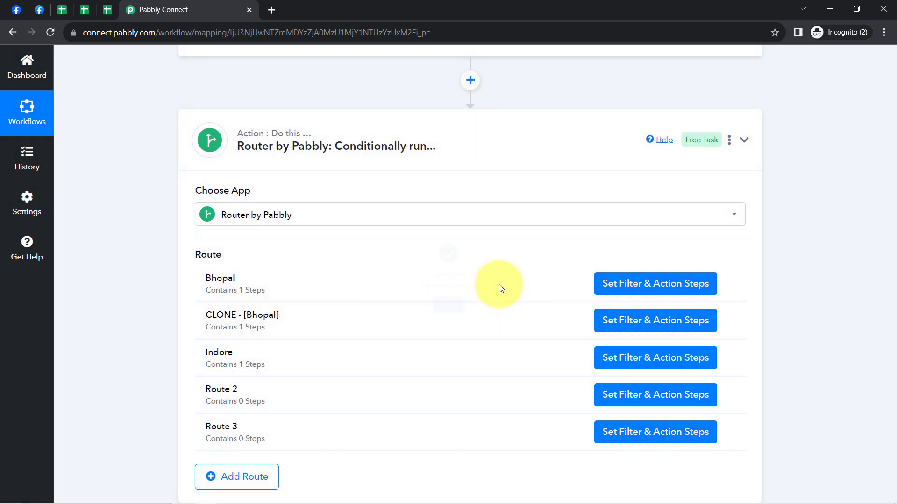
Delete the empty routes Route 2 and Route 3 from the router
left_click(729, 395)
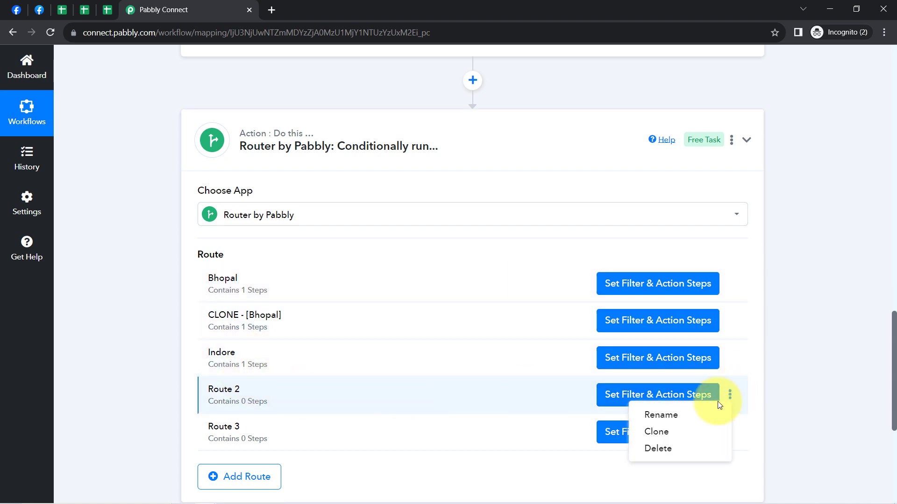
left_click(657, 448)
left_click(372, 331)
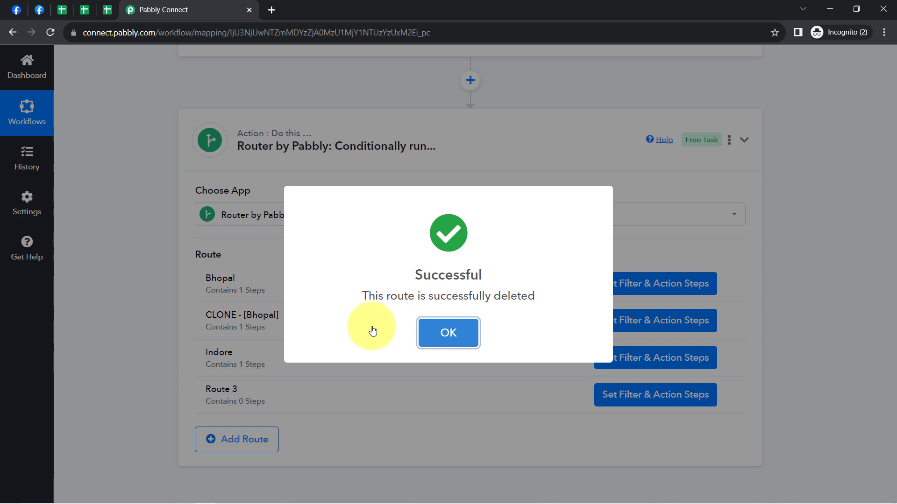
left_click(450, 345)
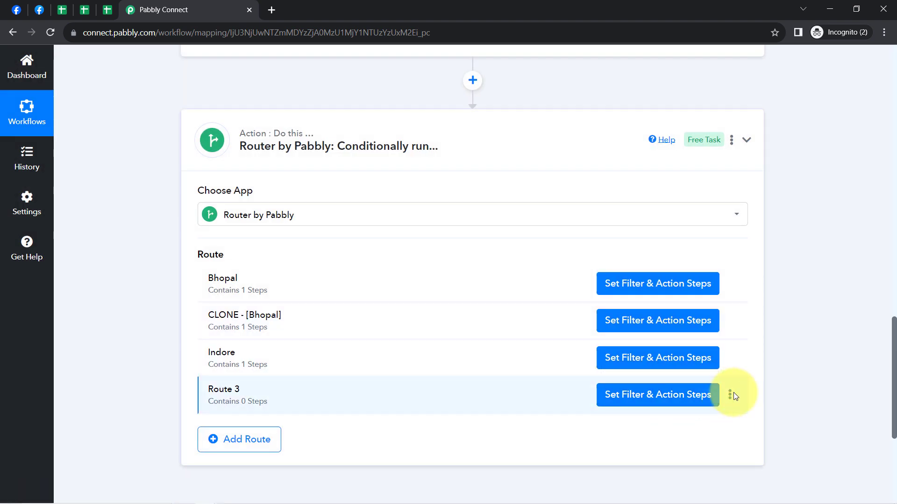
left_click(732, 394)
left_click(657, 447)
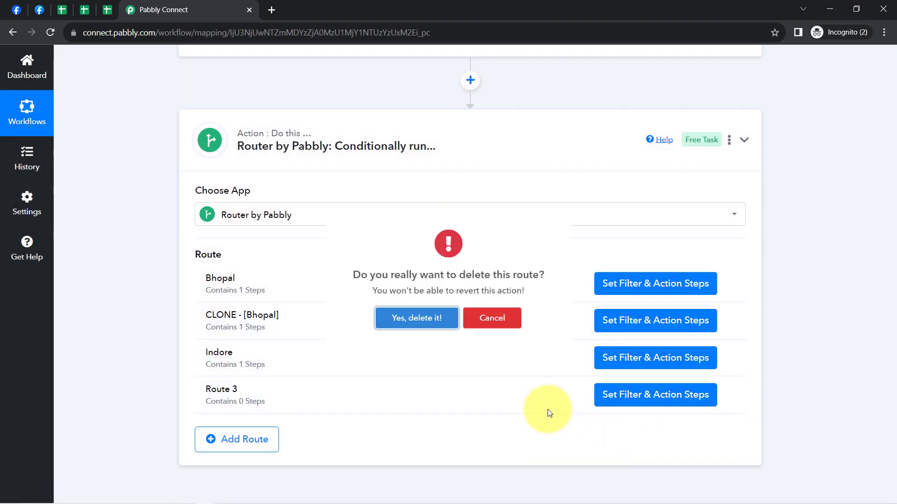
left_click(426, 320)
left_click(428, 335)
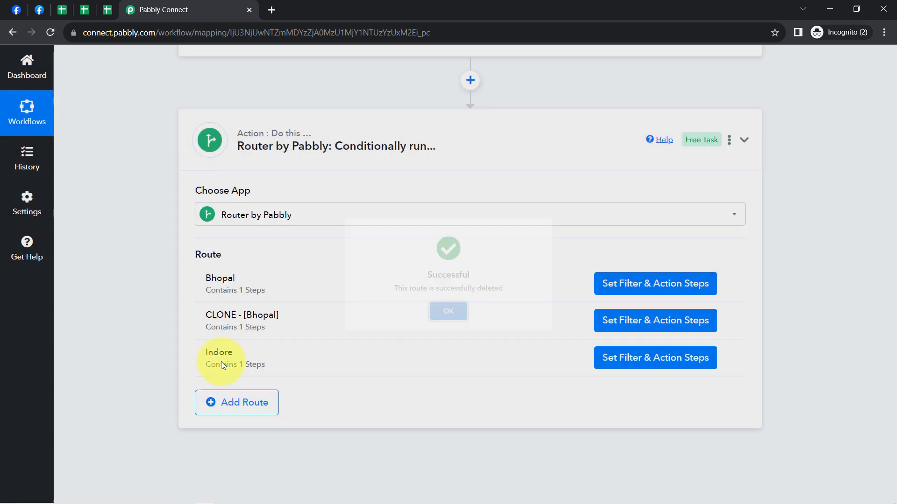
Rename the new clone of the Bhopal route as Pune
left_click(731, 321)
left_click(675, 341)
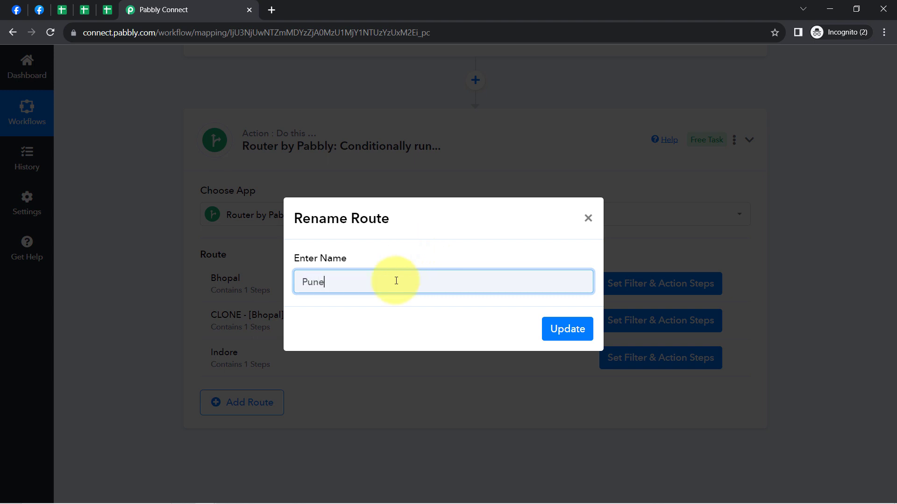
type("Pune")
left_click(574, 326)
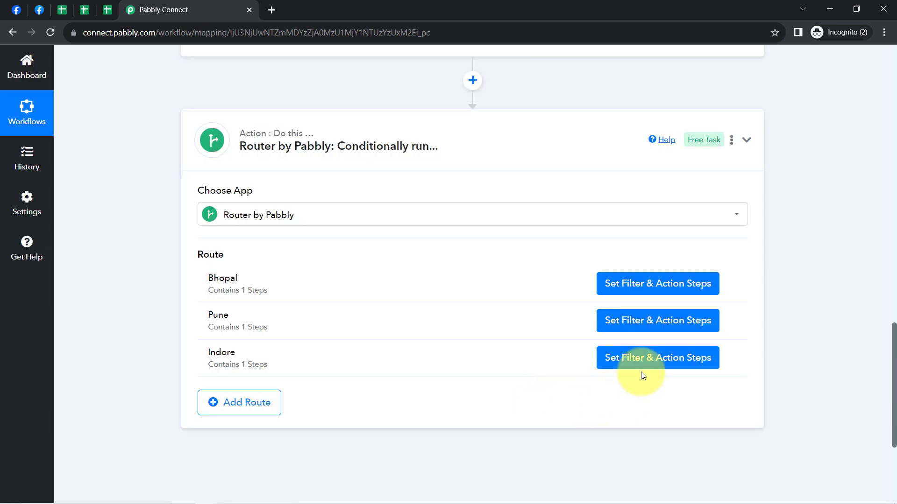
Set the Pune route's filter to continue only when the city equals Pune, then save it and send a test request
left_click(616, 321)
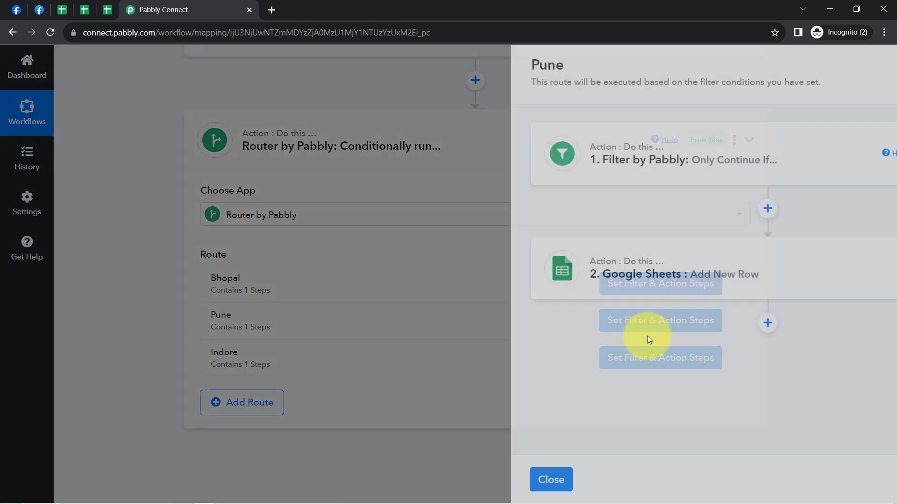
left_click(652, 283)
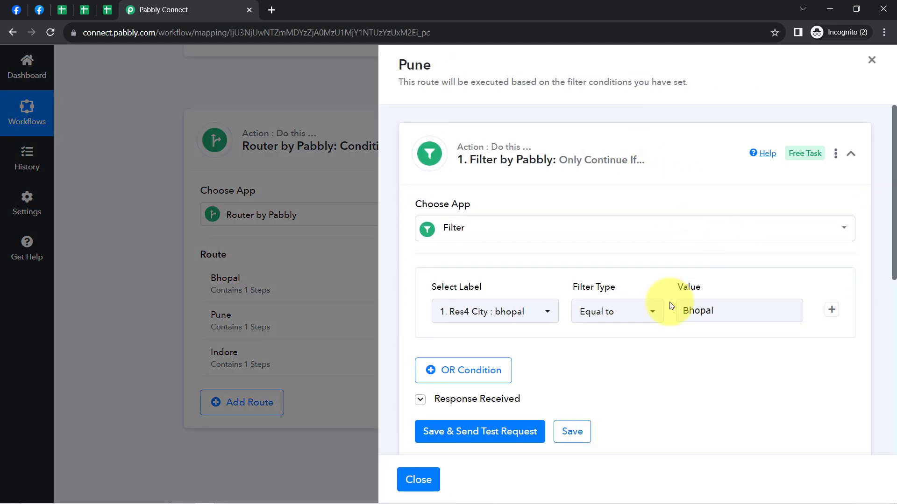
double_click(696, 310)
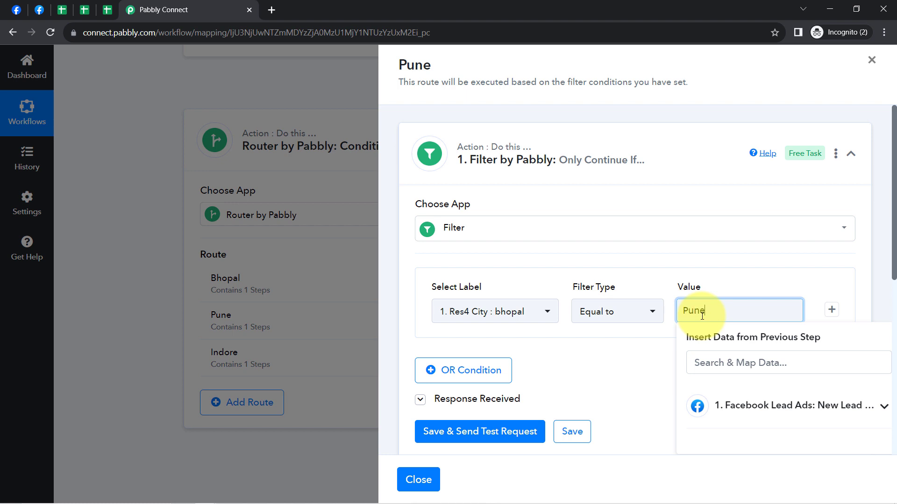
left_click(641, 351)
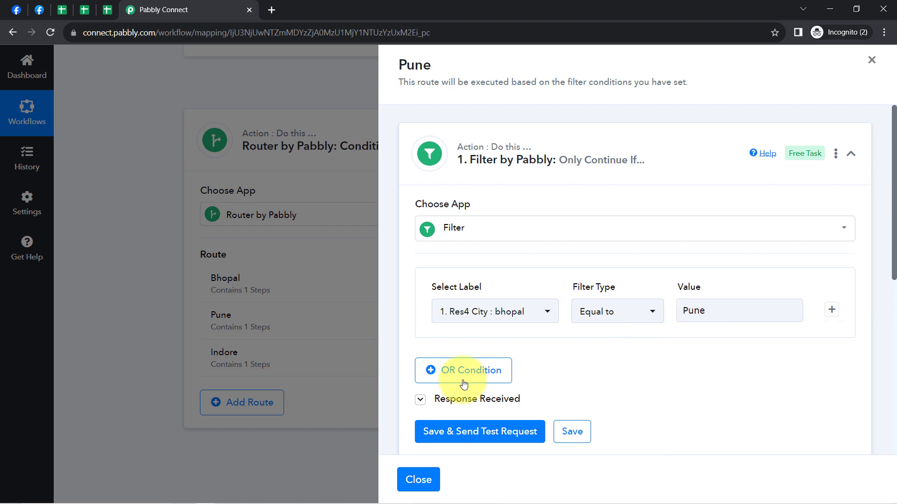
left_click(435, 439)
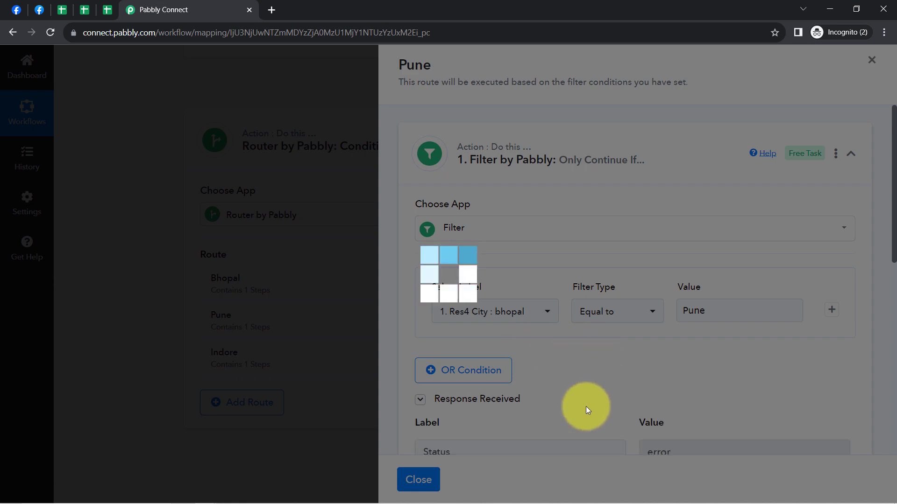
scroll(573, 379, "down", 4)
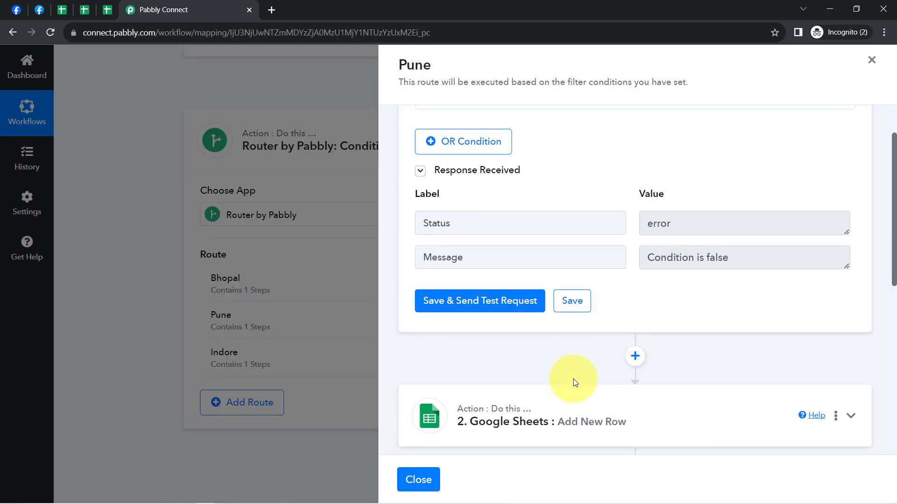
scroll(486, 224, "up", 1)
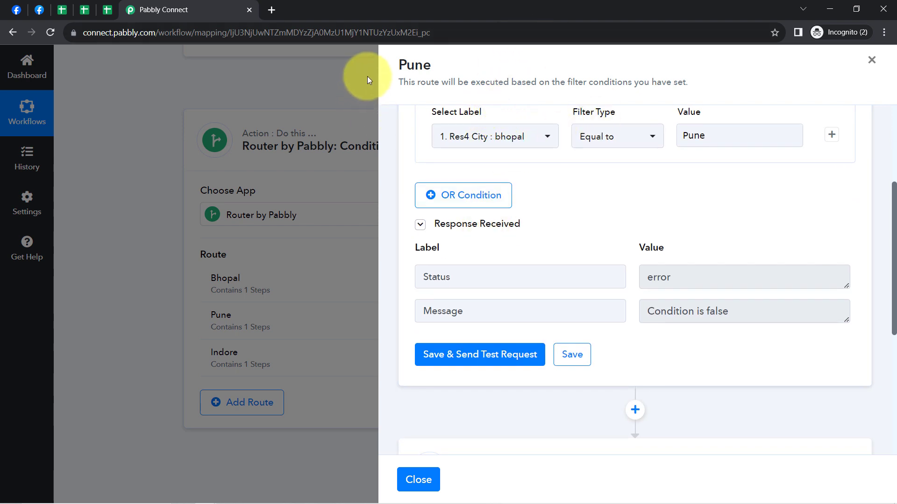
left_click_drag(400, 62, 432, 63)
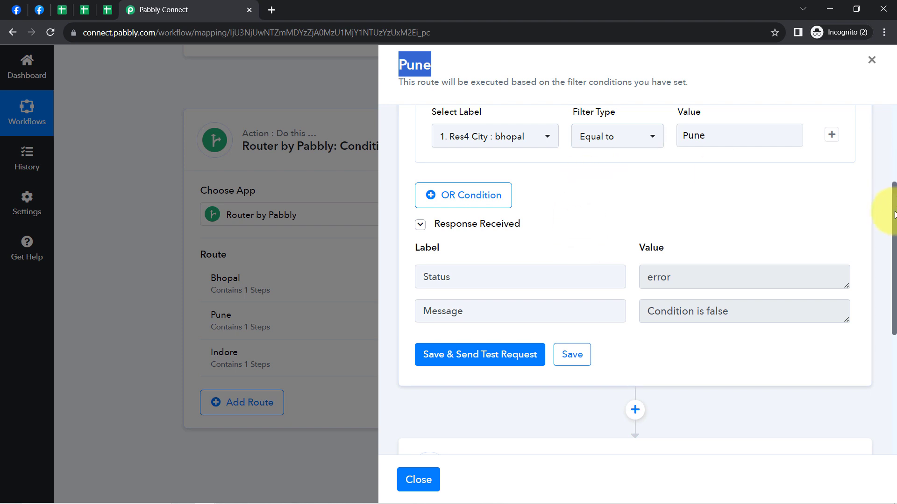
In the Pune route's Google Sheets step, refresh the spreadsheet list and select Pune Leads (via Facebook Lead Ad Form)
left_click_drag(892, 238, 885, 271)
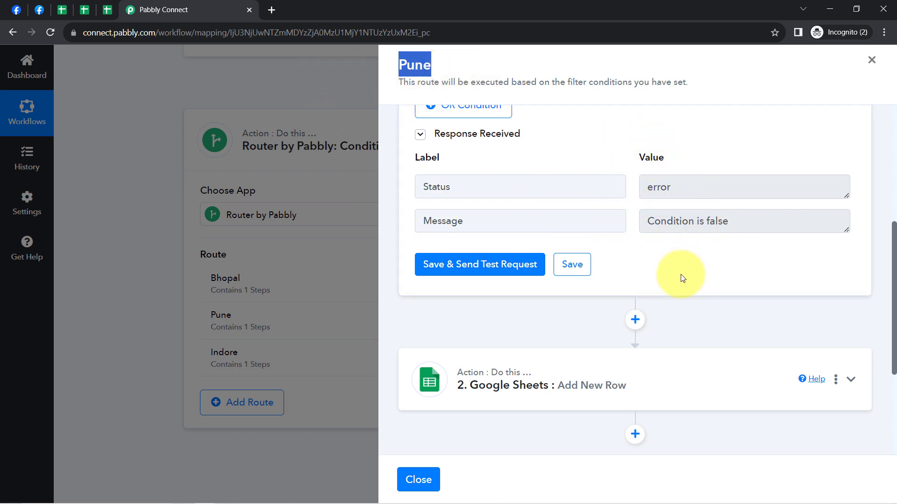
scroll(894, 254, "down", 3)
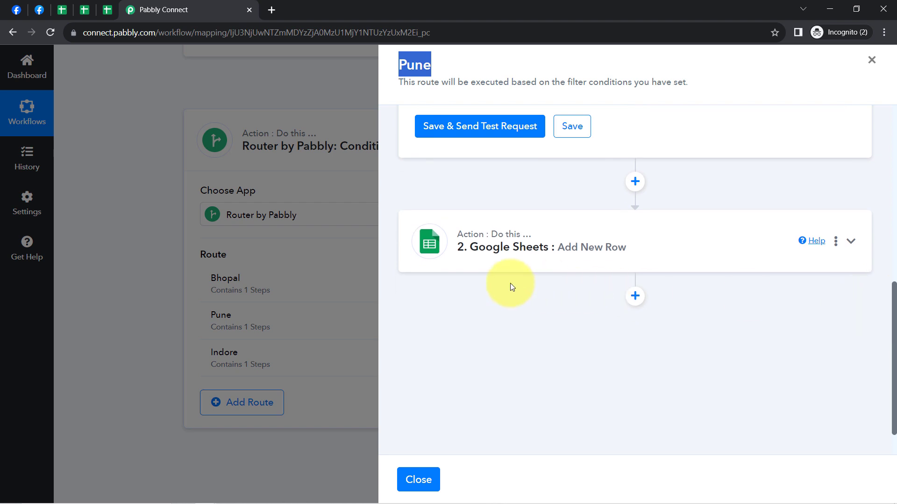
left_click(492, 252)
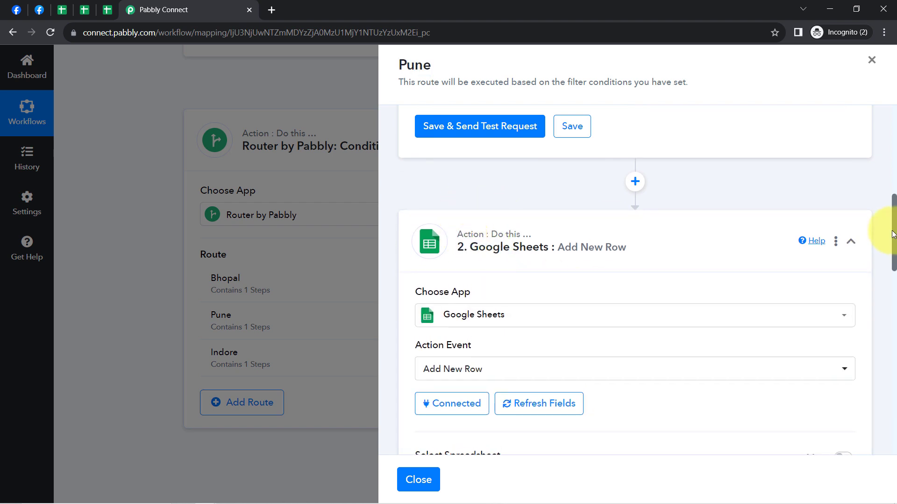
scroll(893, 234, "down", 5)
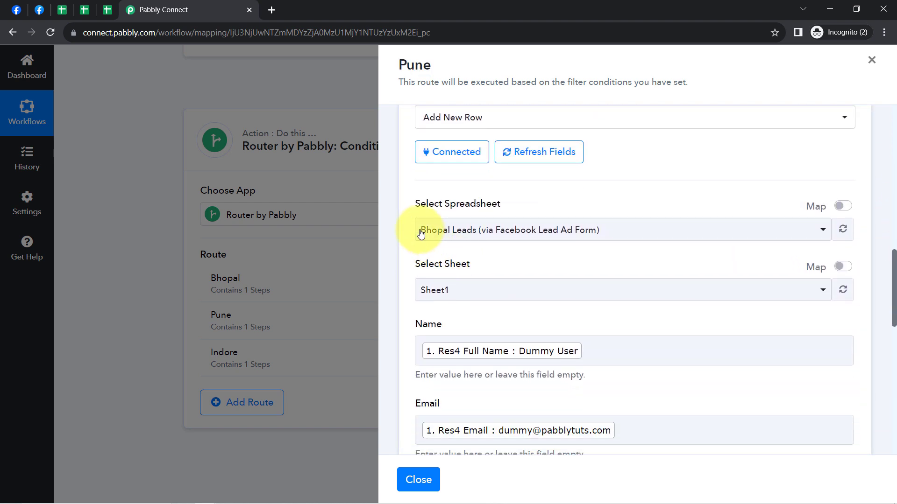
left_click(421, 233)
left_click(491, 233)
left_click(502, 240)
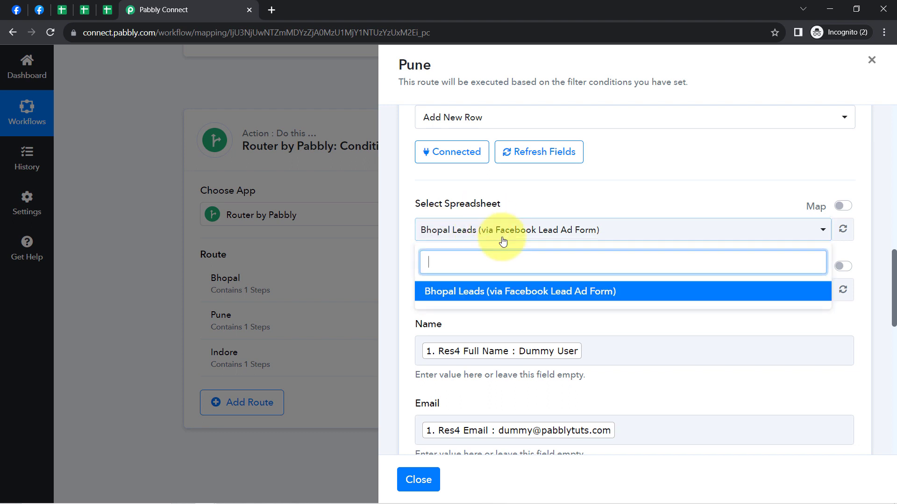
left_click(493, 190)
left_click(843, 227)
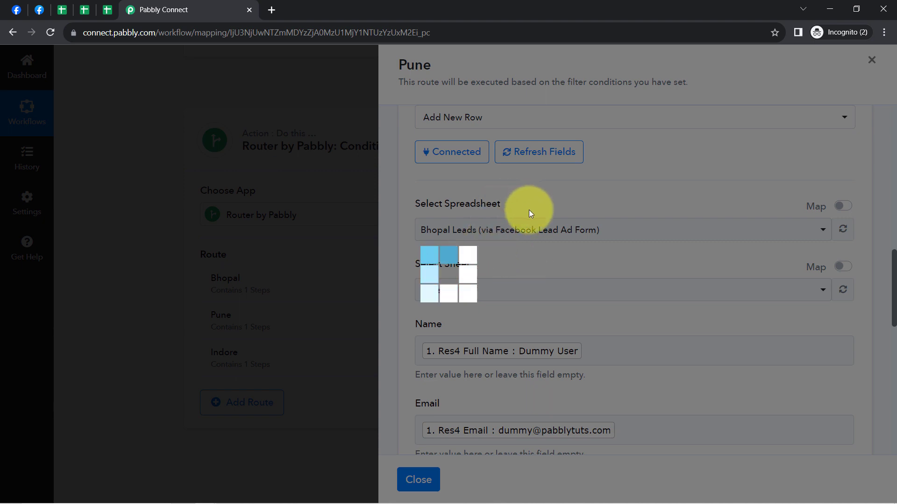
left_click(481, 229)
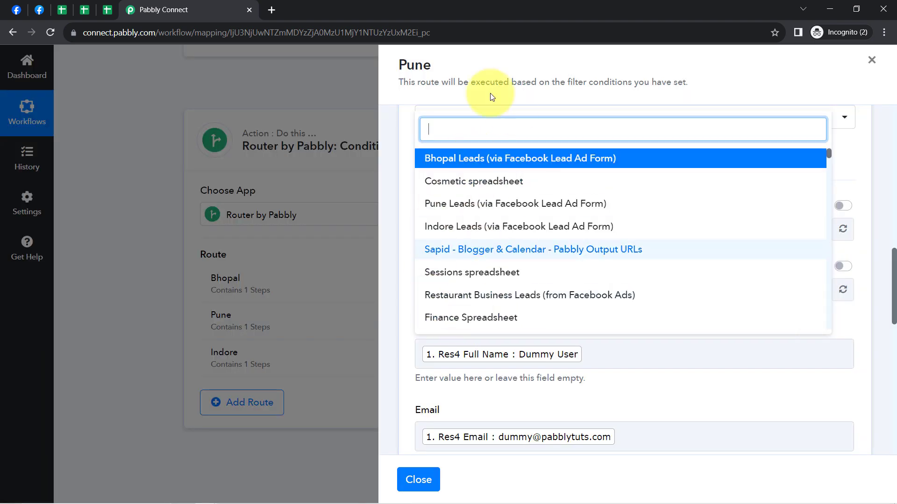
left_click(478, 209)
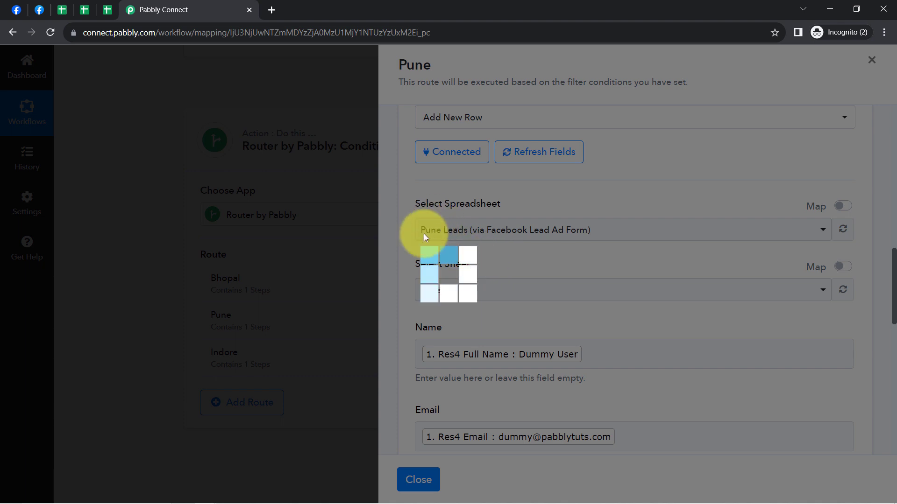
In the Indore Leads spreadsheet, replace the Address header in cell E1 with Class
left_click(85, 10)
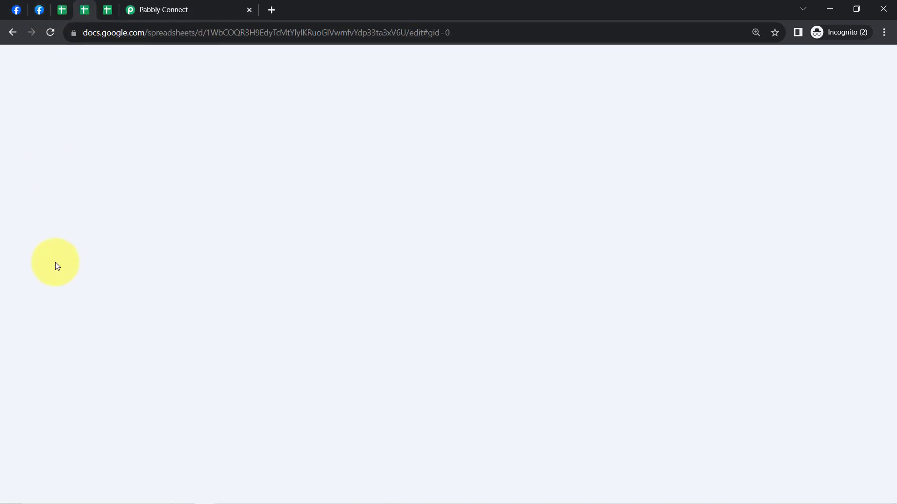
left_click(186, 9)
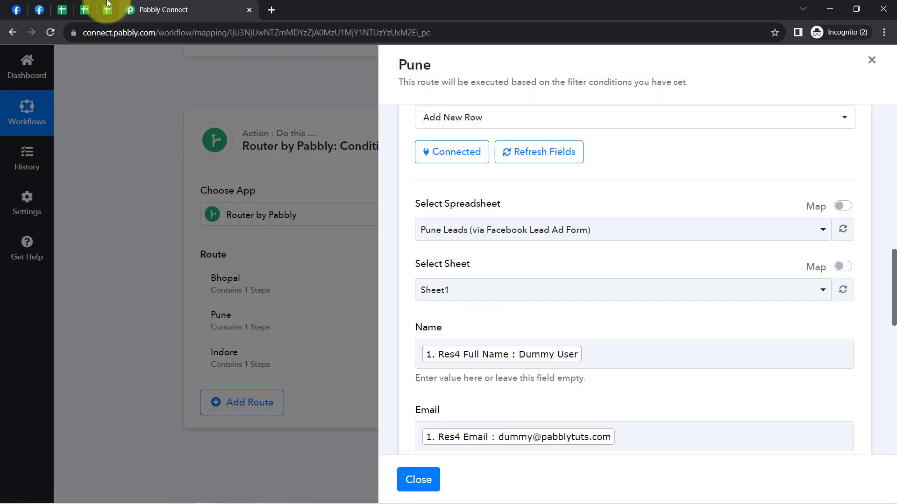
left_click(86, 9)
left_click(567, 273)
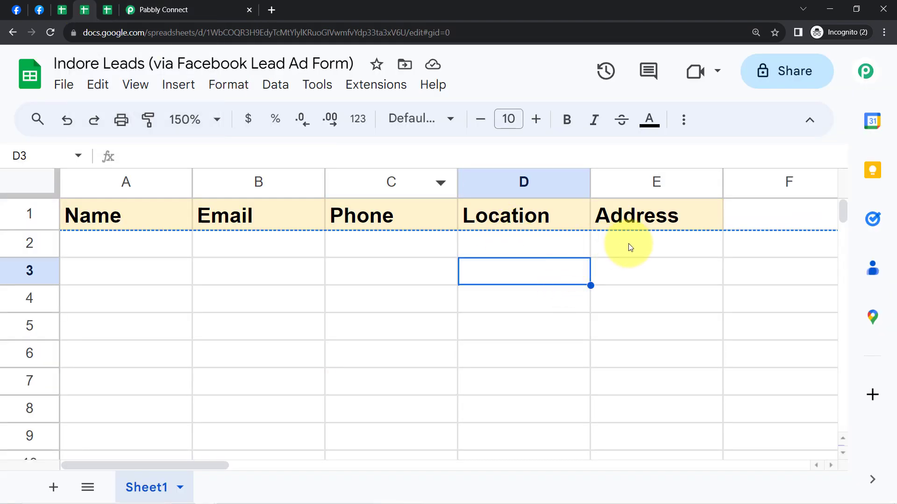
left_click(624, 225)
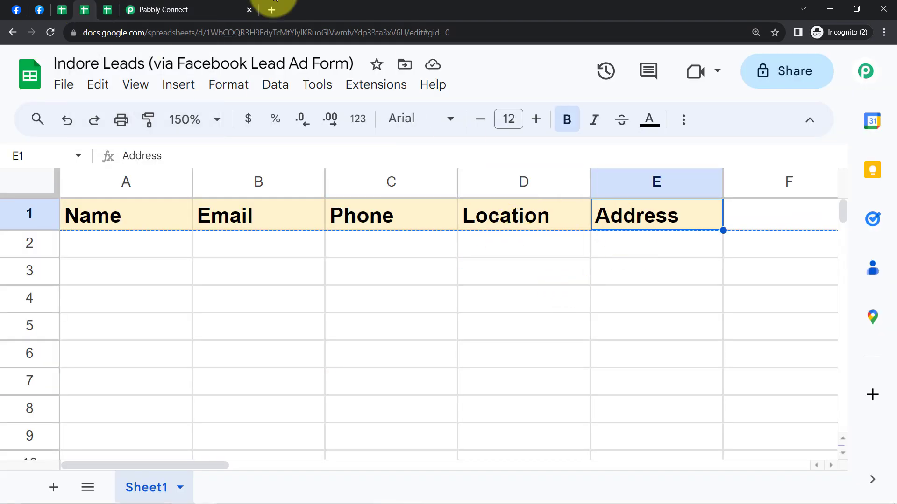
double_click(625, 222)
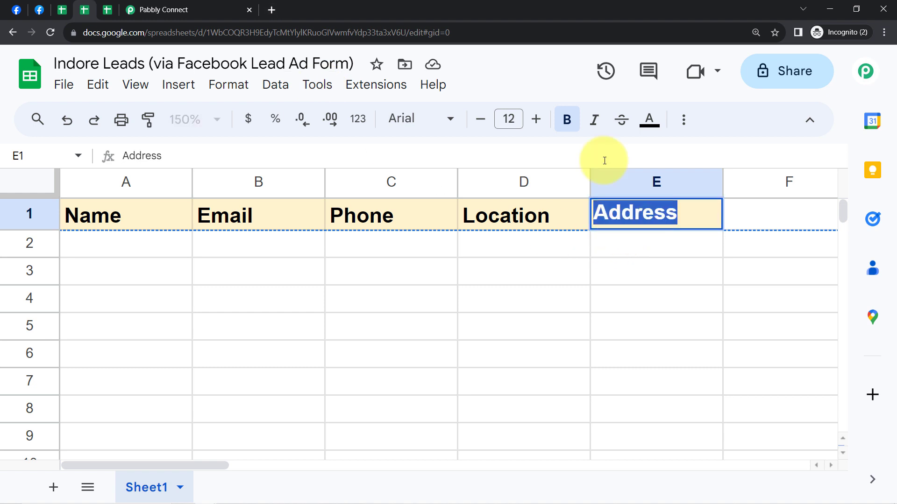
type("Class")
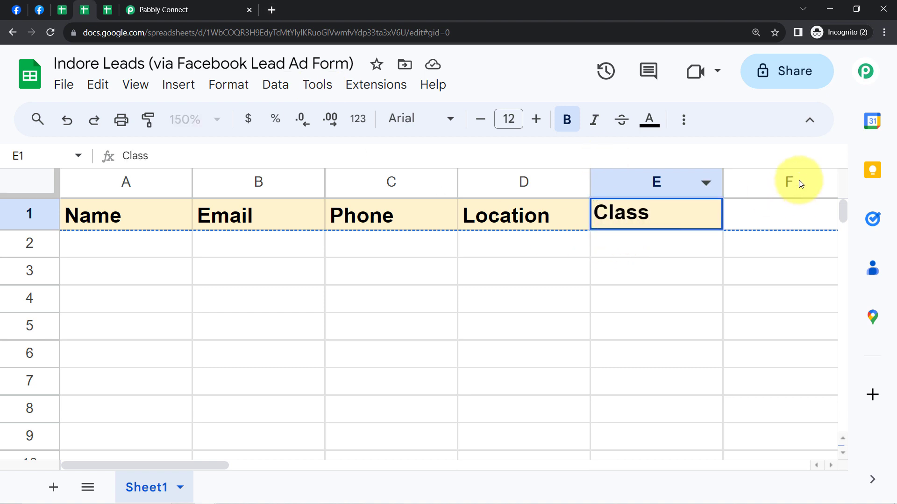
left_click(190, 9)
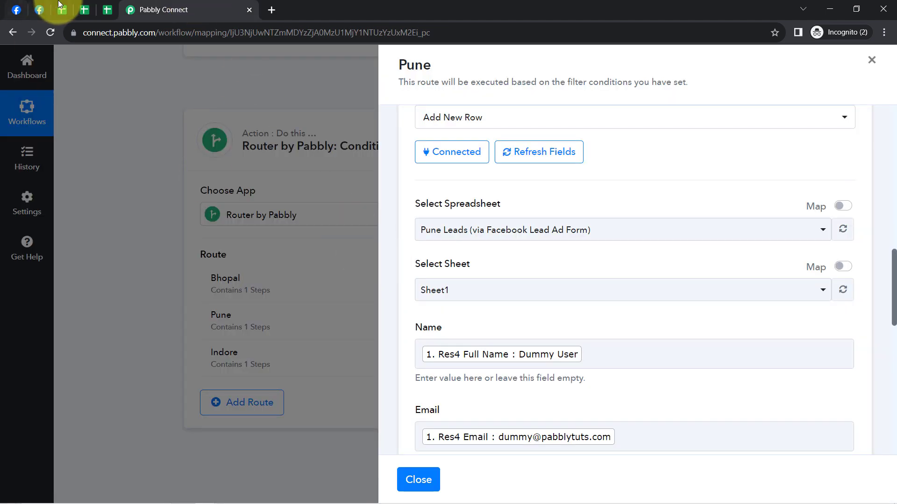
left_click(84, 10)
left_click(499, 308)
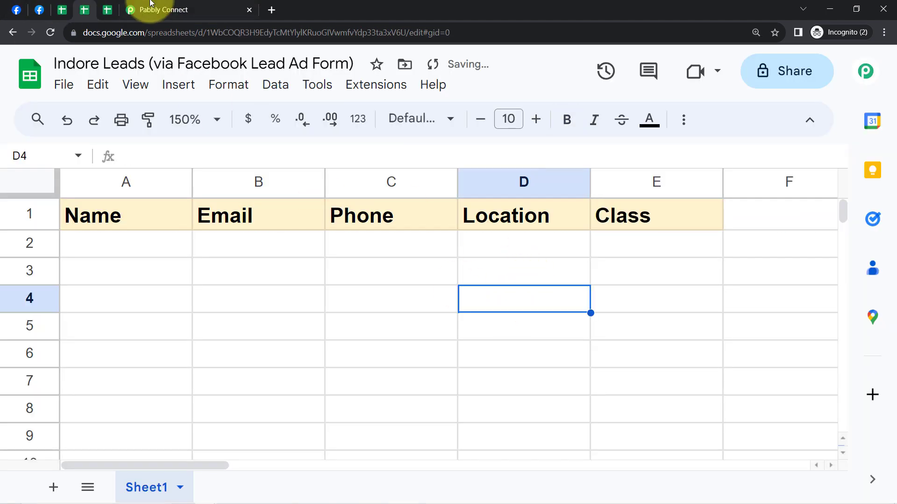
Refresh the fields of the Google Sheets step in Pabbly Connect's Pune route
left_click(206, 5)
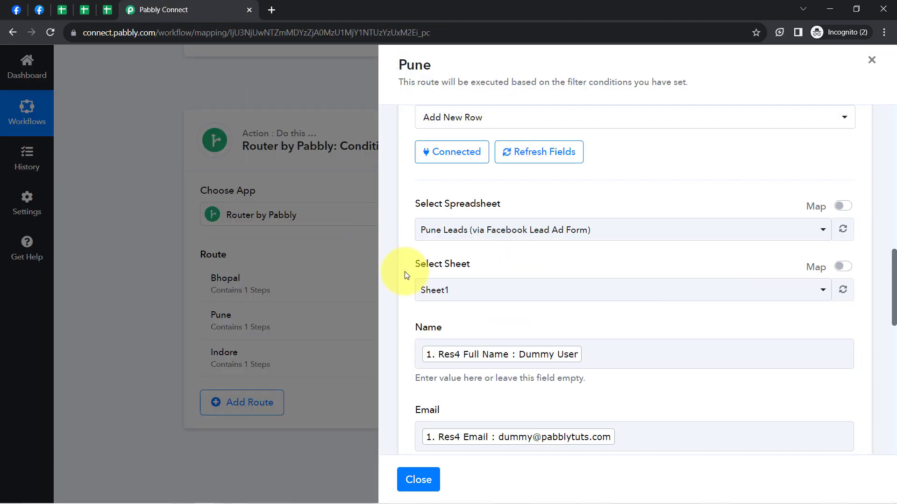
scroll(612, 337, "down", 8)
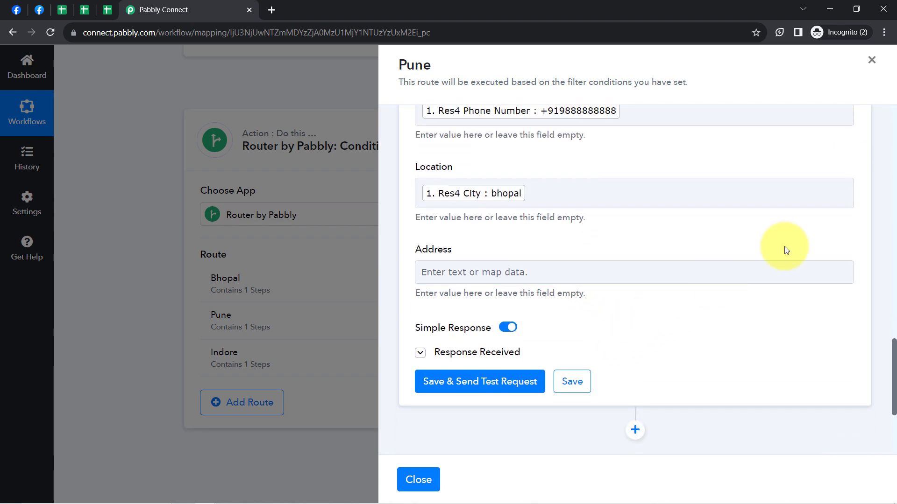
left_click_drag(894, 336, 883, 233)
left_click(524, 240)
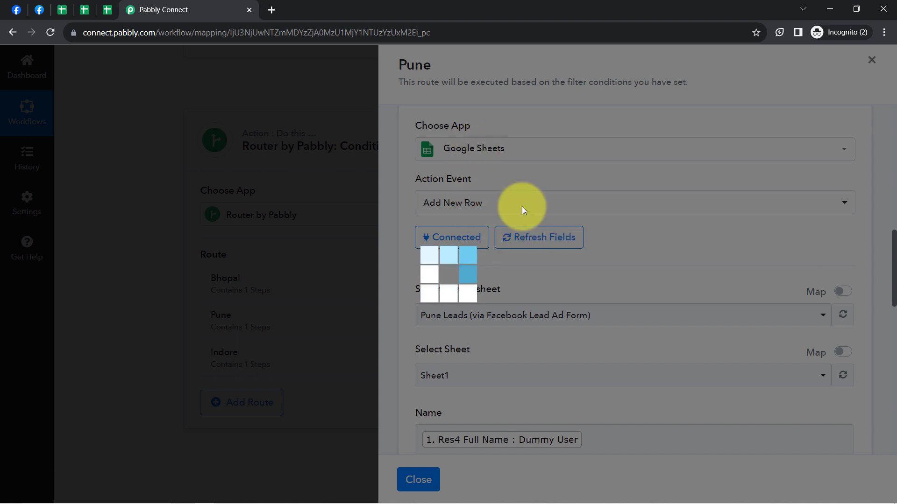
In the Pune Leads spreadsheet, replace the Address header in cell E1 with Class
left_click(107, 9)
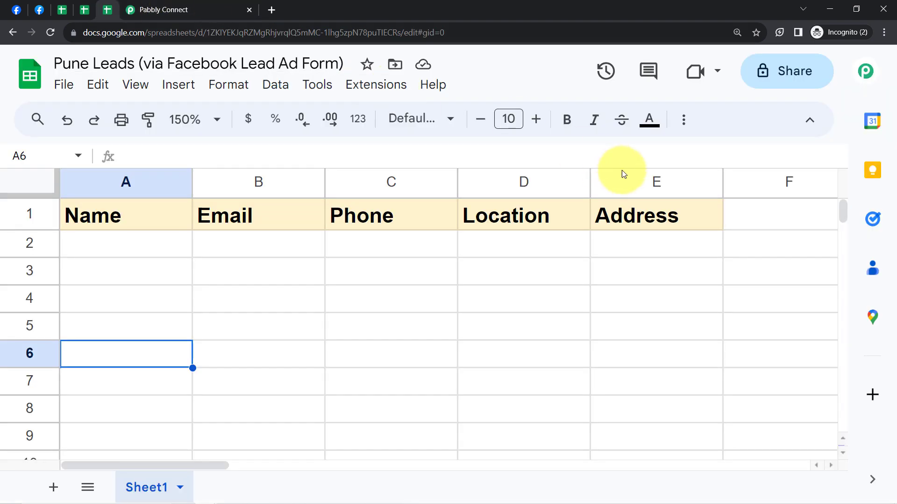
double_click(600, 208)
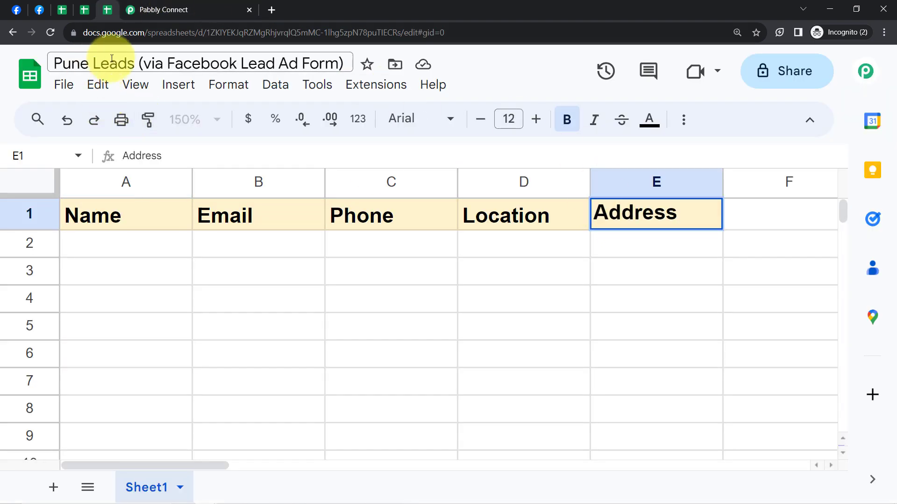
left_click(84, 9)
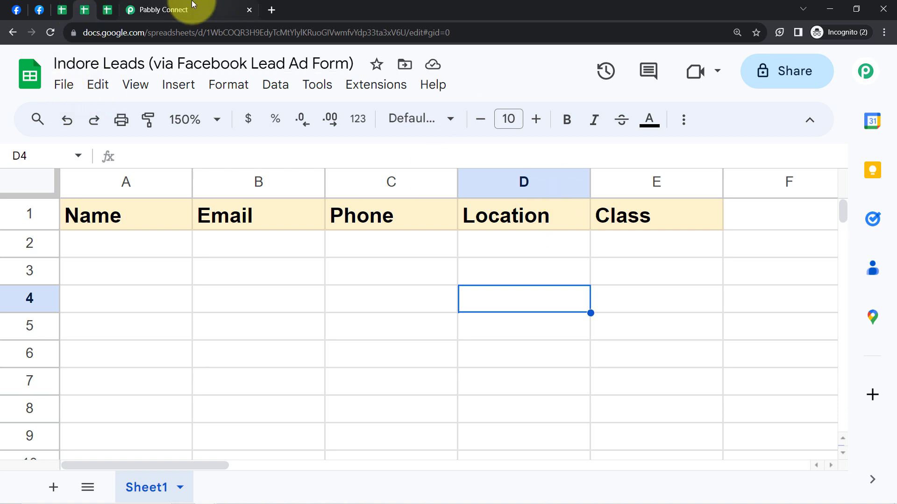
left_click_drag(54, 62, 134, 62)
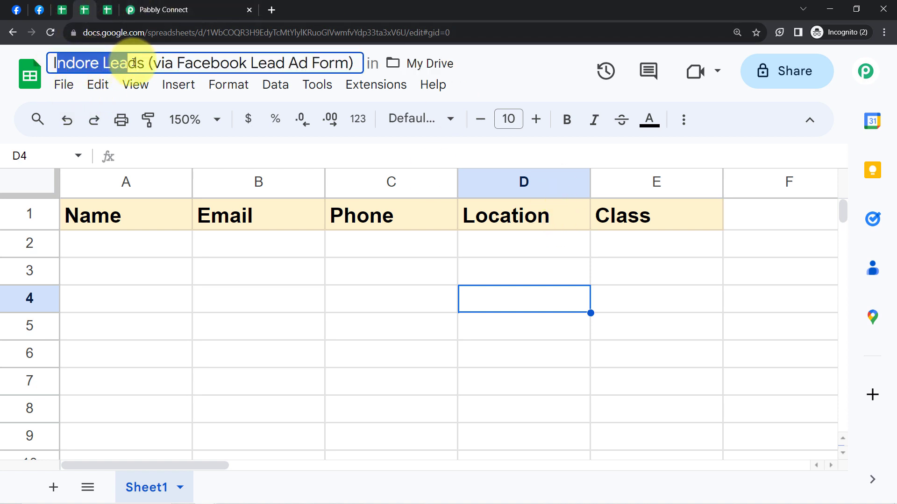
left_click(107, 10)
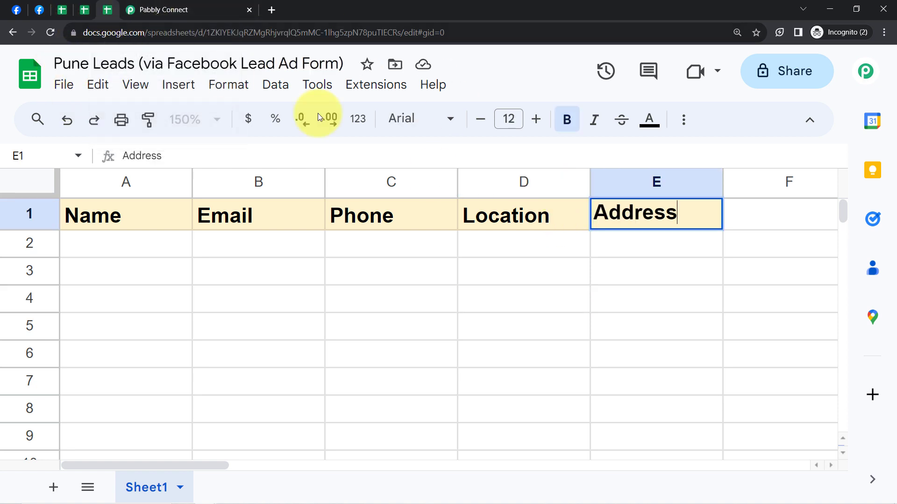
double_click(636, 216)
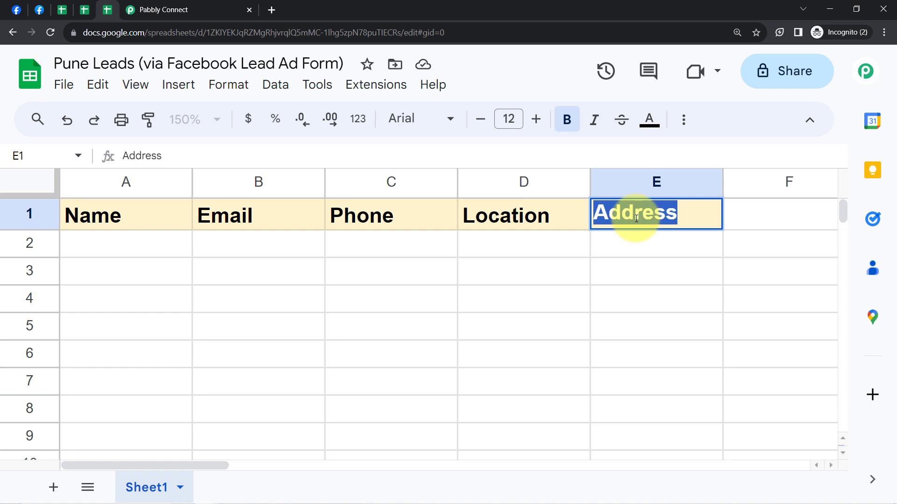
type("I")
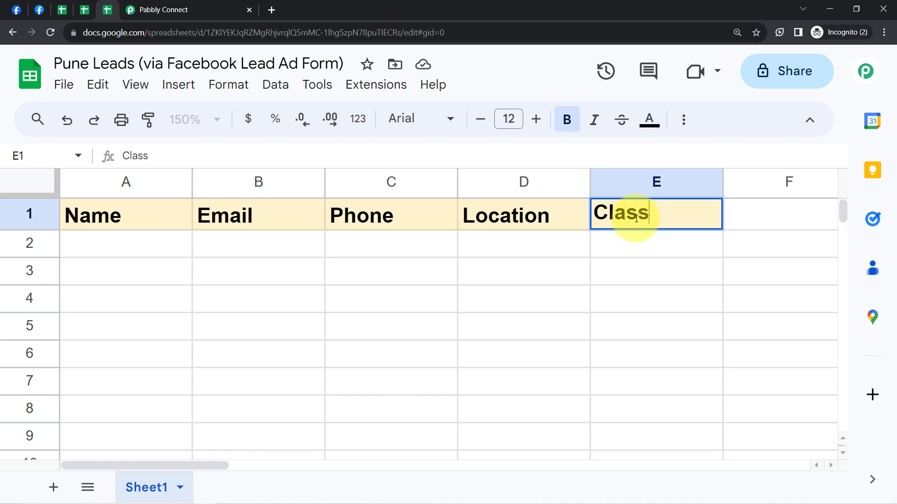
type("lass")
left_click(506, 329)
Refresh the Pune route's Google Sheets fields in Pabbly Connect and map Class to Res4 In Which Class You Want To Take Admission
left_click(176, 8)
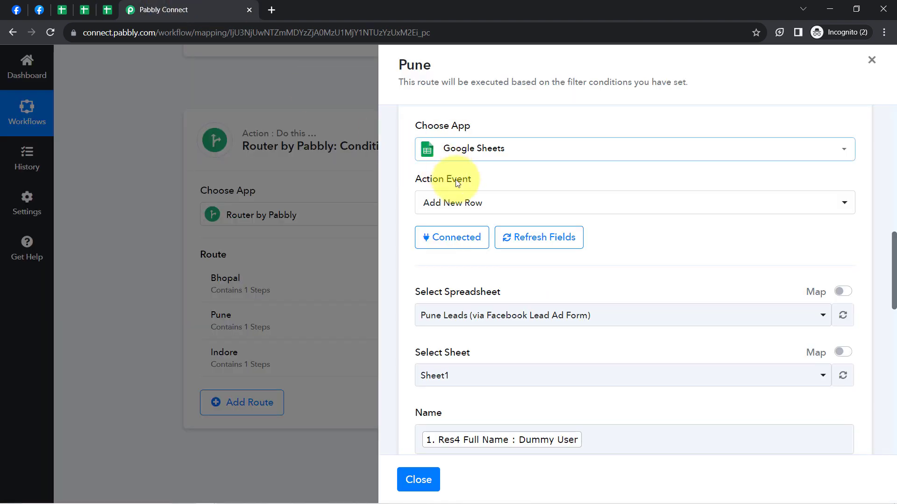
left_click(546, 244)
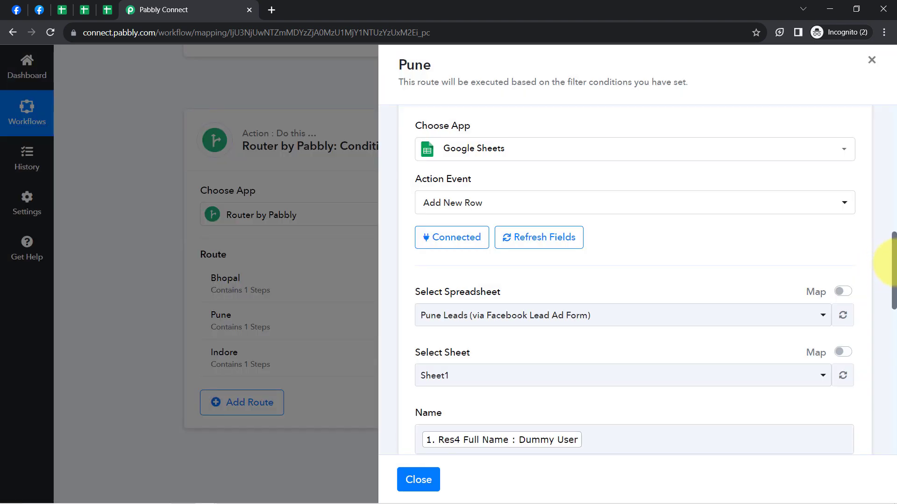
left_click_drag(894, 278, 894, 379)
left_click_drag(424, 253, 435, 253)
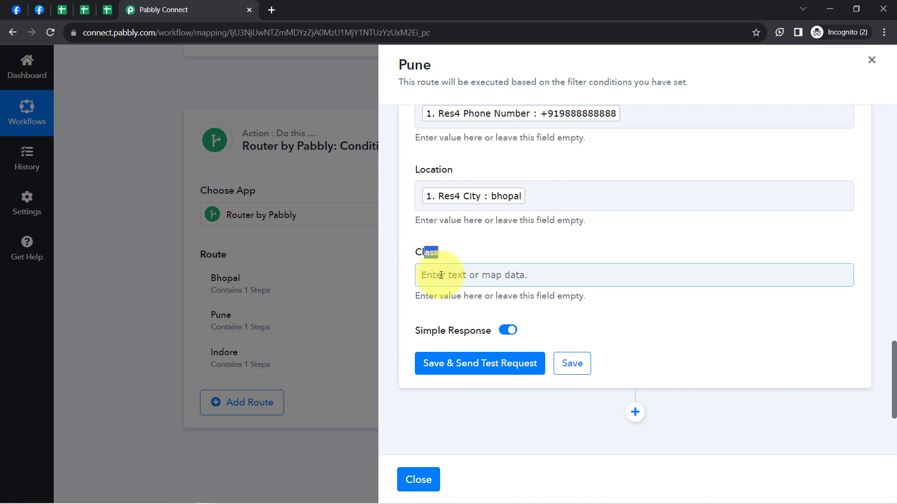
left_click(440, 275)
left_click(475, 373)
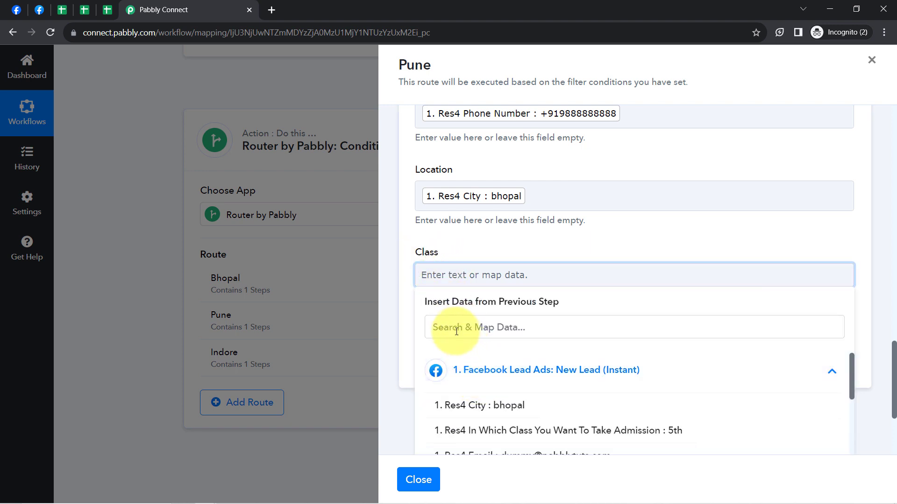
left_click(456, 331)
type("cla")
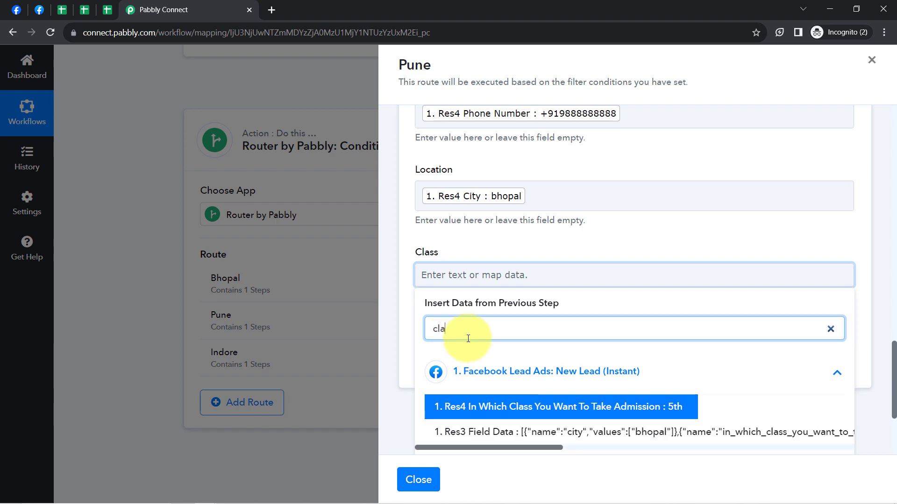
left_click(517, 406)
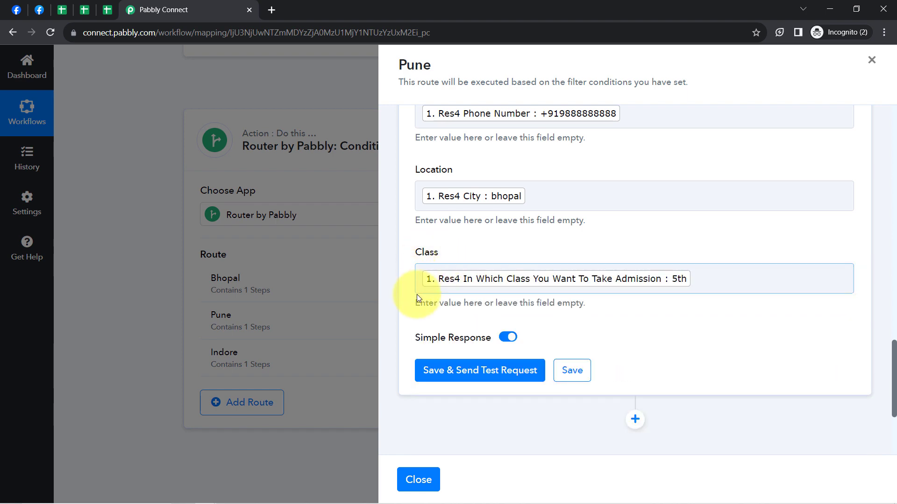
Save the Pune route's Google Sheets step and send a test request
scroll(420, 343, "down", 5)
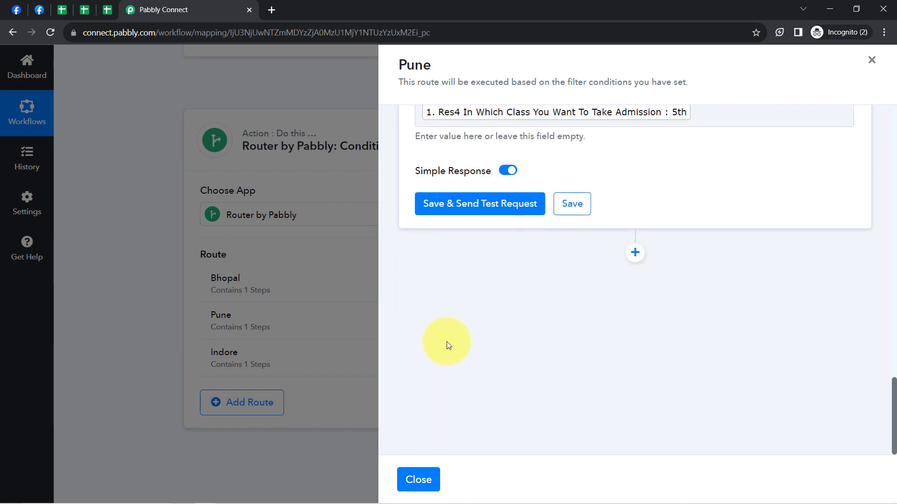
left_click(437, 206)
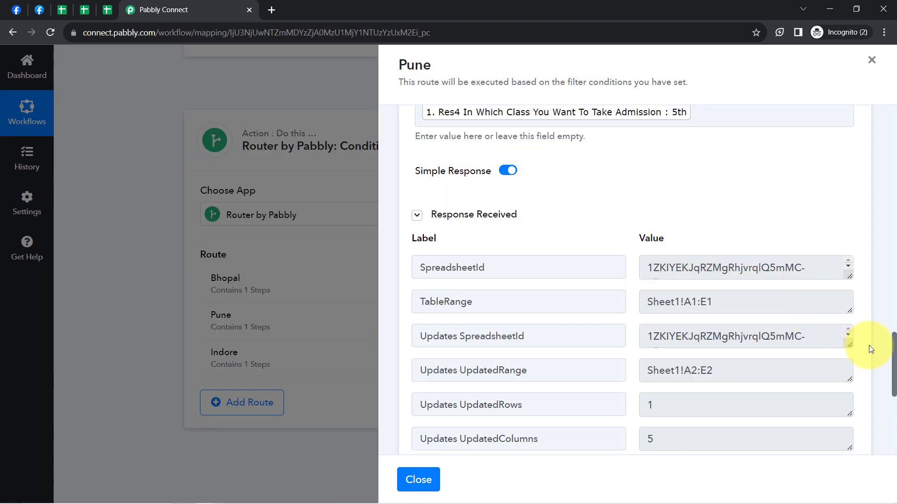
left_click_drag(895, 380, 889, 236)
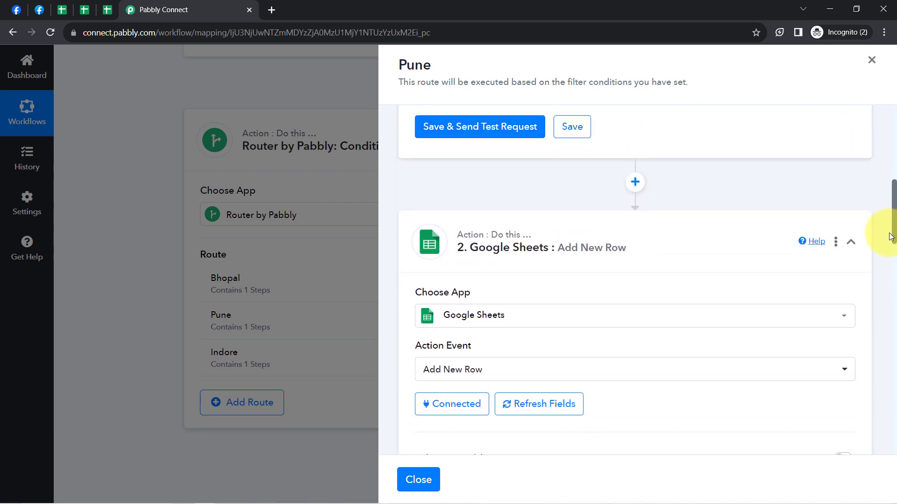
left_click_drag(890, 235, 890, 237)
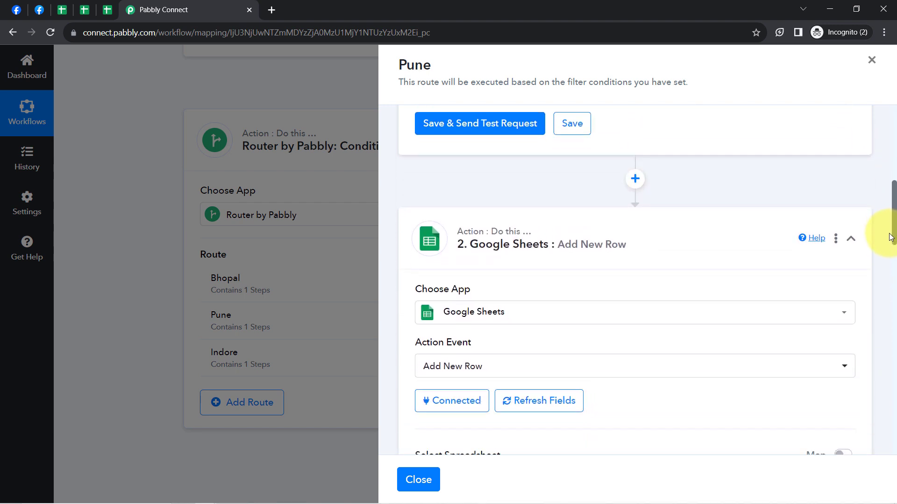
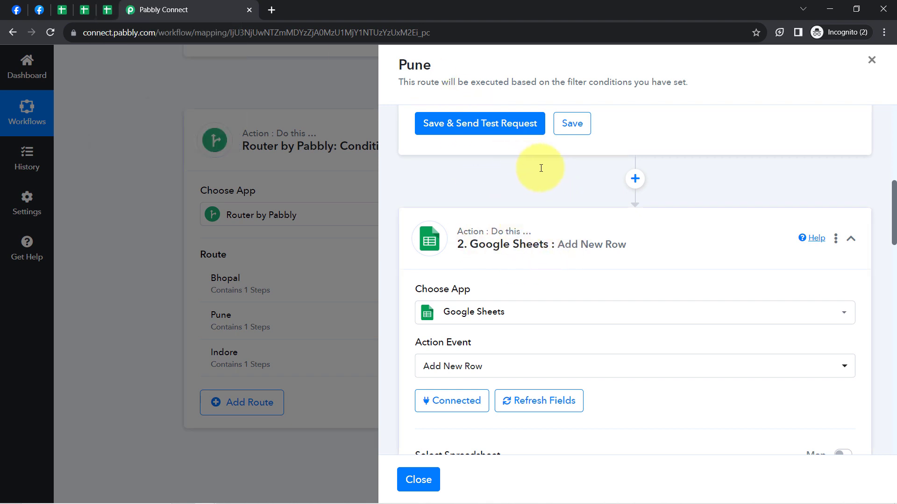
In the Pune Leads spreadsheet, reset the fill color of row 2
left_click(108, 11)
left_click(126, 331)
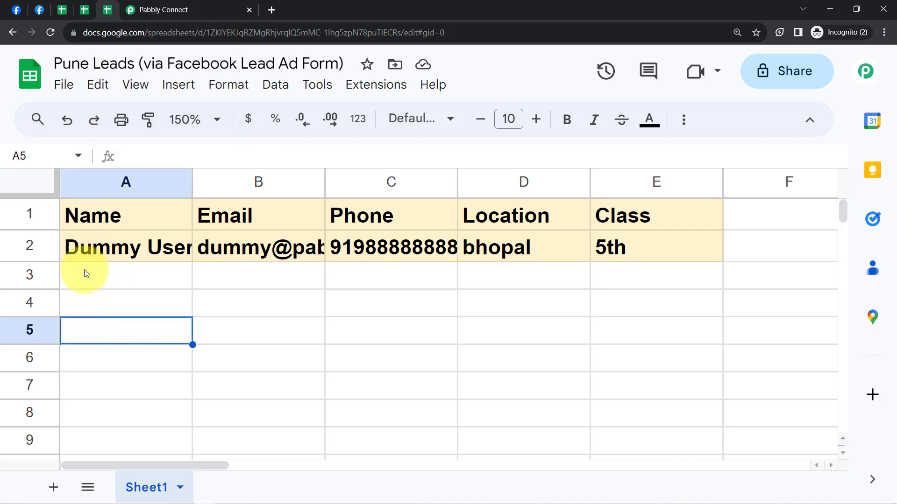
left_click(30, 246)
left_click(681, 123)
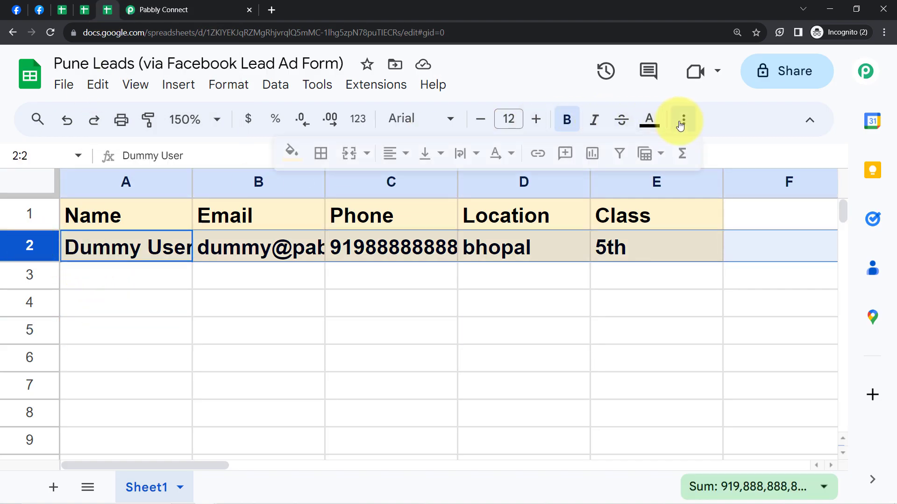
left_click(290, 158)
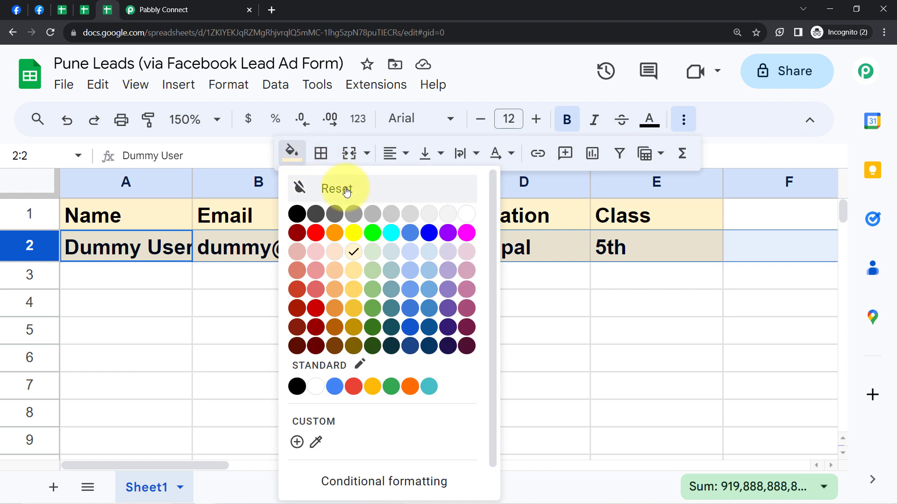
left_click(343, 189)
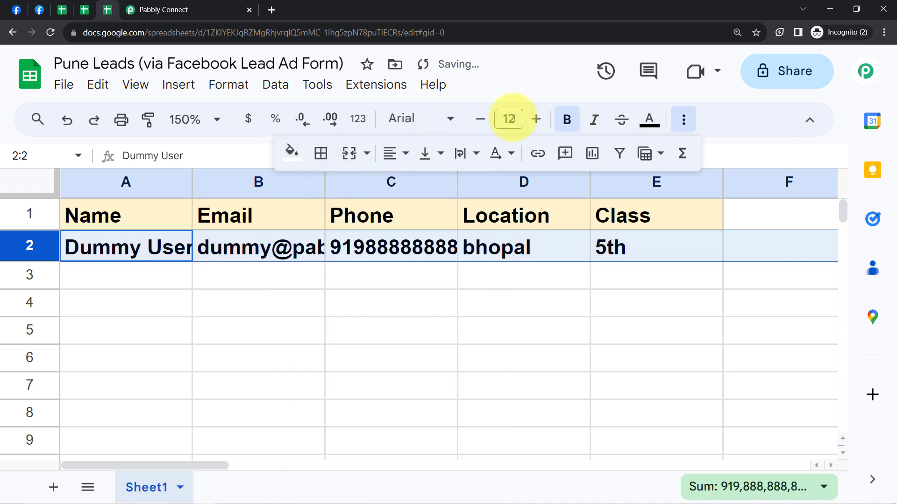
Remove bold from row 2 of the Pune Leads sheet, reduce its font size to 11 and left-align it
key("ctrl+b")
left_click(480, 120)
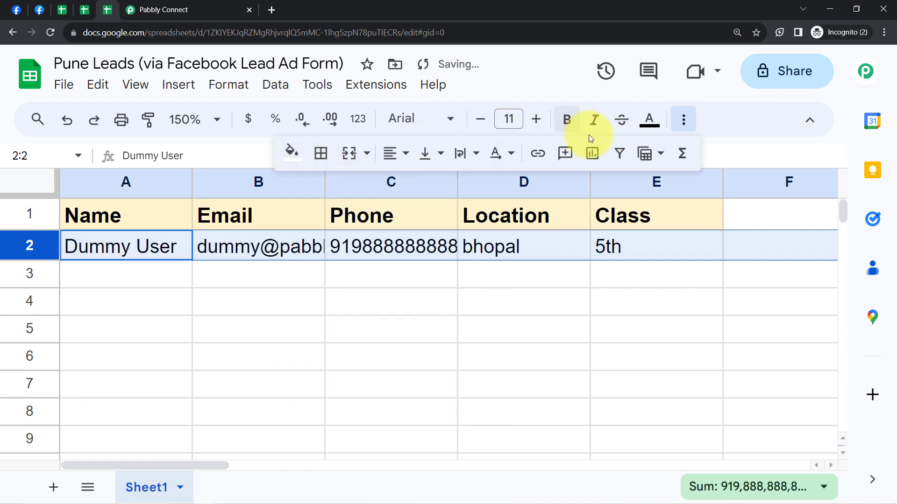
left_click(392, 162)
left_click(397, 187)
left_click(286, 320)
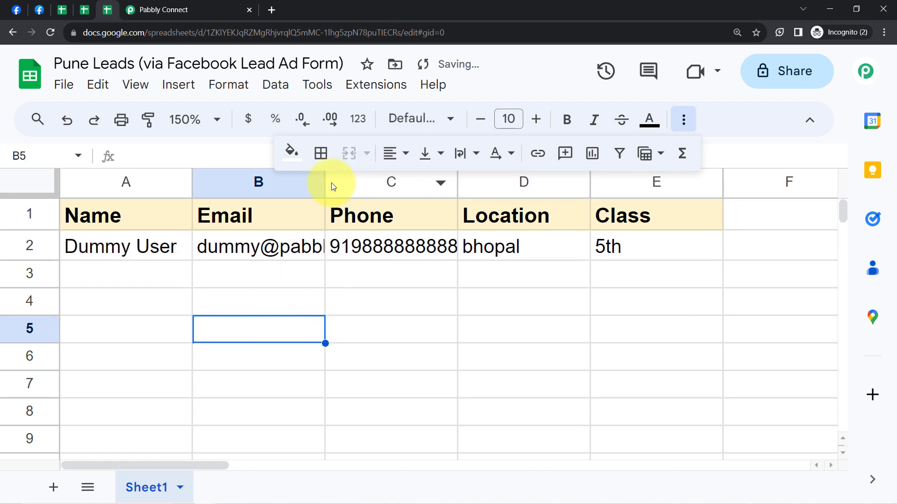
Widen the Email column of the Pune Leads sheet and review the location entered in row 2
left_click_drag(325, 182, 388, 201)
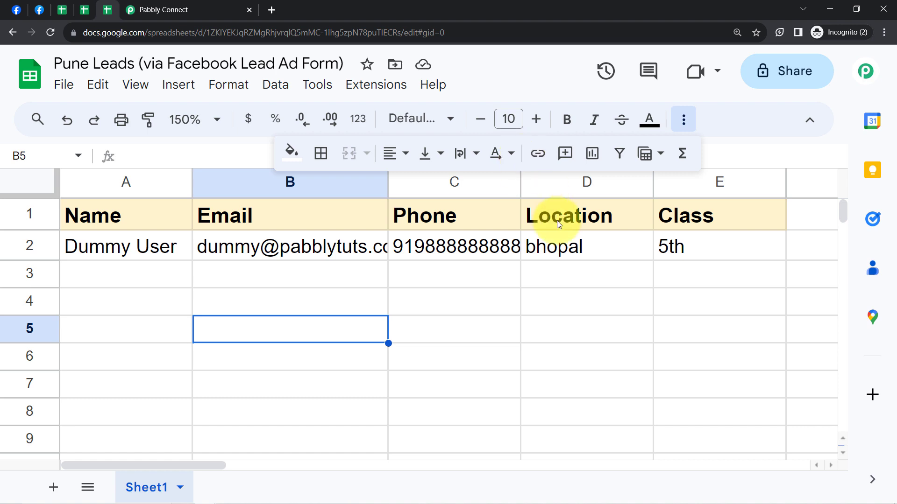
left_click(559, 250)
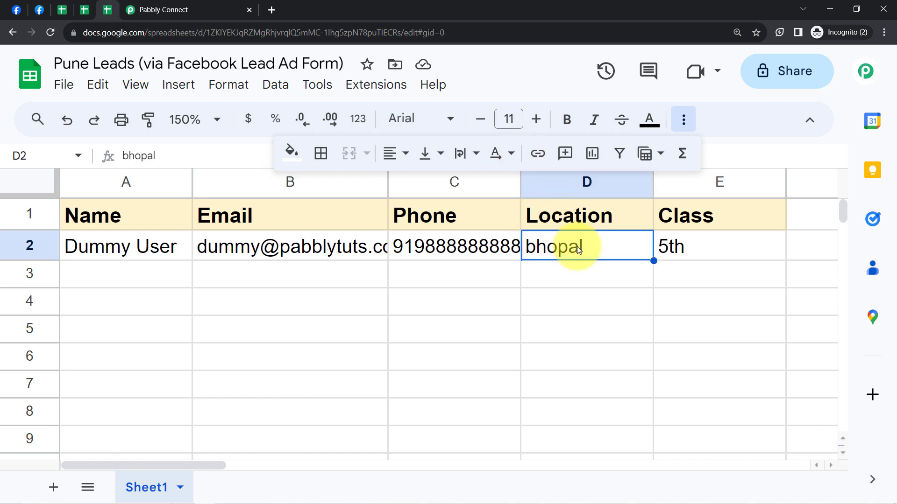
left_click(525, 276)
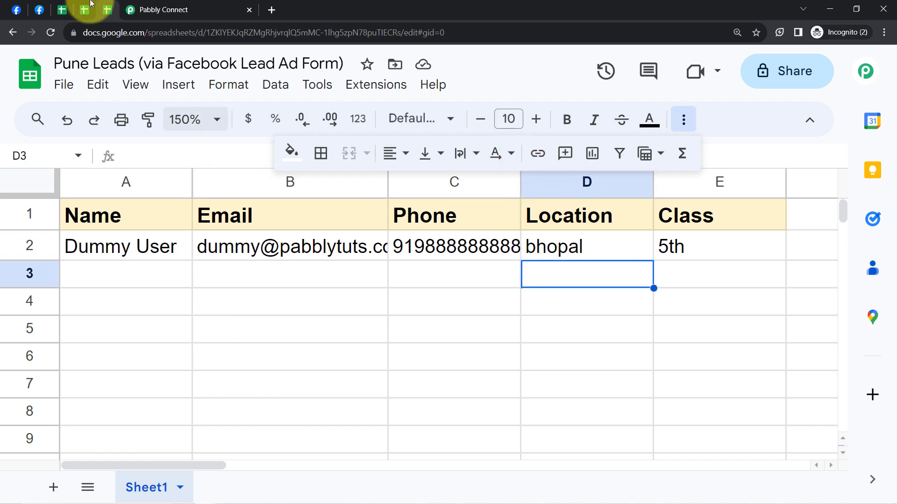
Switch to Pabbly Connect, close the Pune route and recapture the Facebook Lead Ads trigger's webhook response
left_click(162, 6)
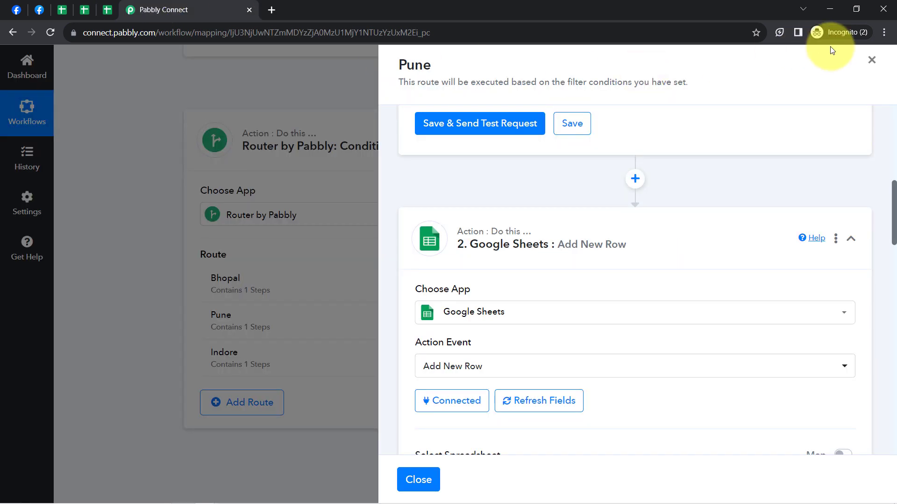
left_click(869, 60)
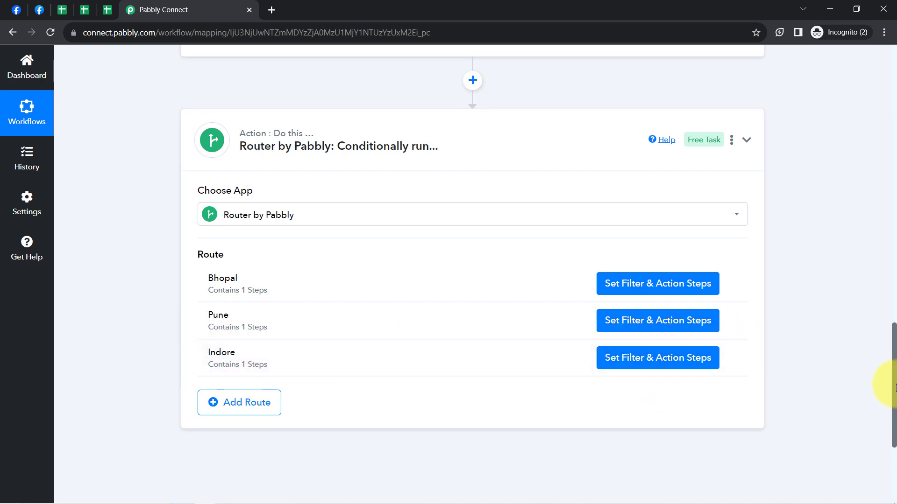
left_click_drag(895, 387, 879, 250)
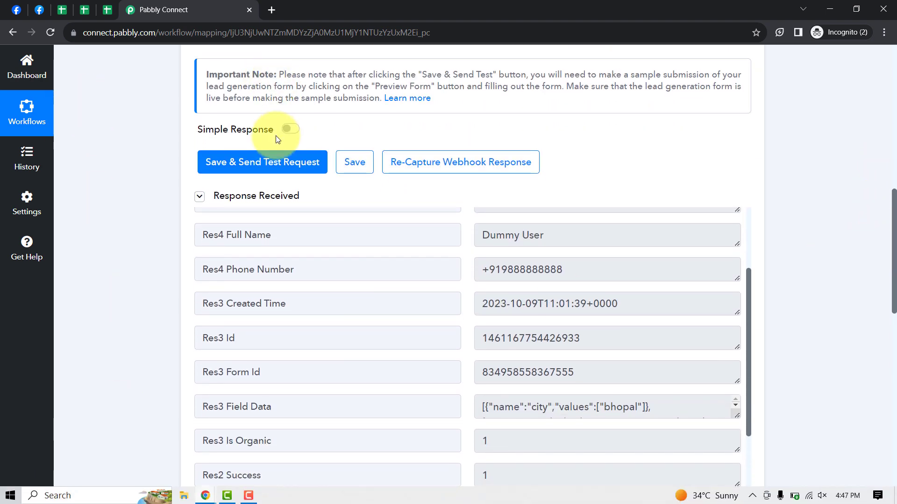
left_click(476, 170)
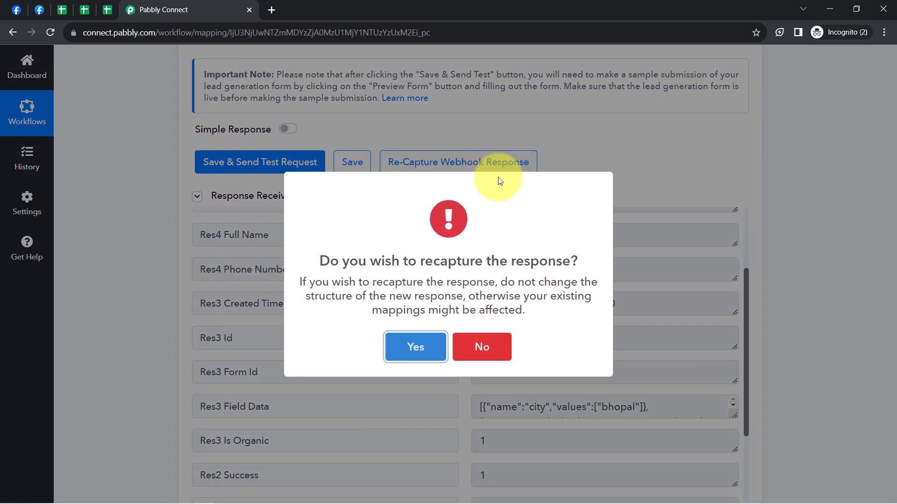
left_click(404, 348)
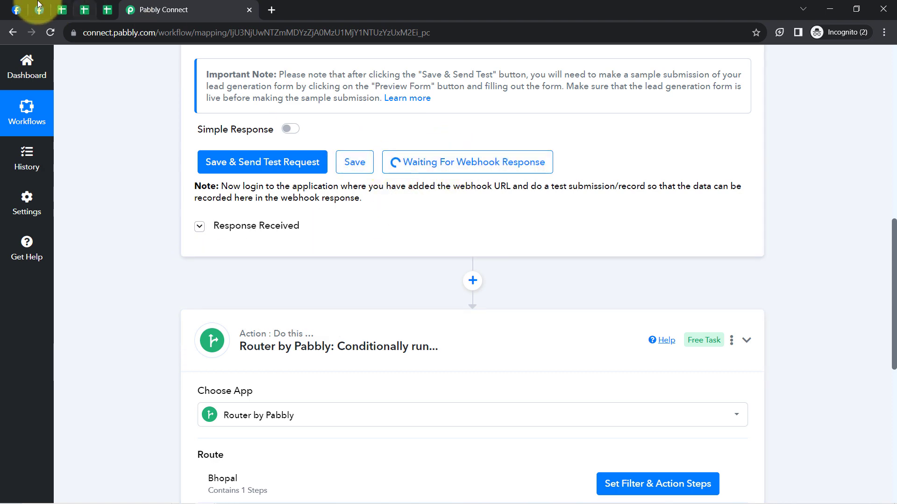
Switch to Meta's Lead Ads Testing Tool, preview the Registration Form-copy form and choose Indore as the city
left_click(18, 10)
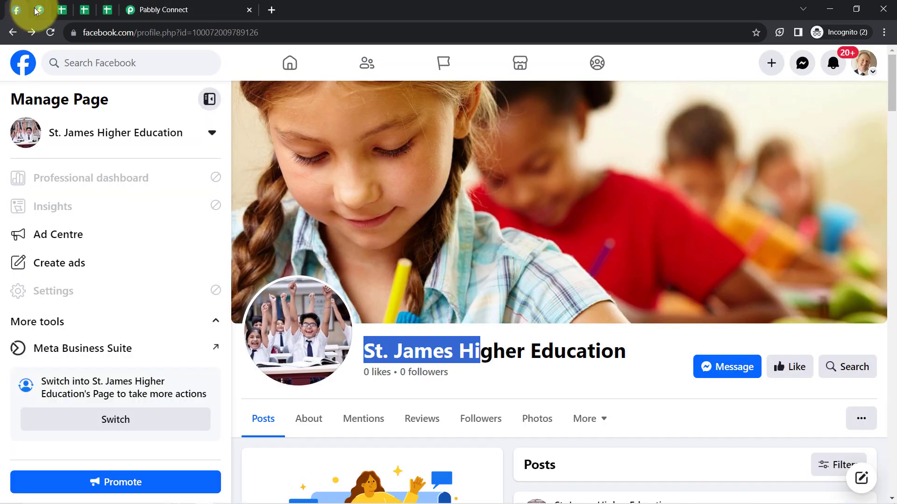
left_click(38, 10)
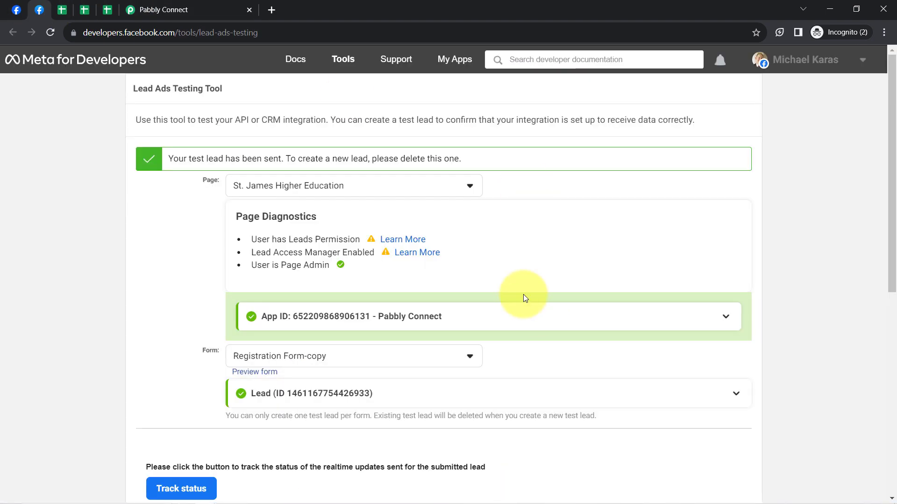
left_click(256, 373)
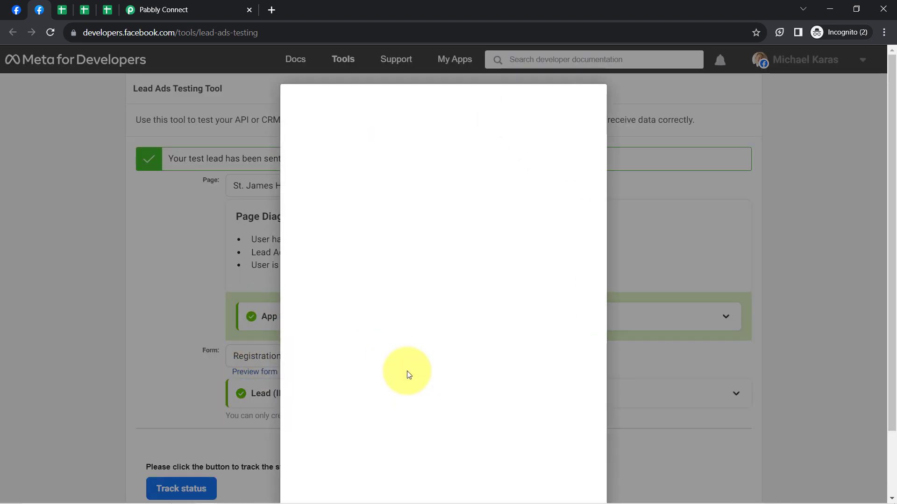
left_click(407, 393)
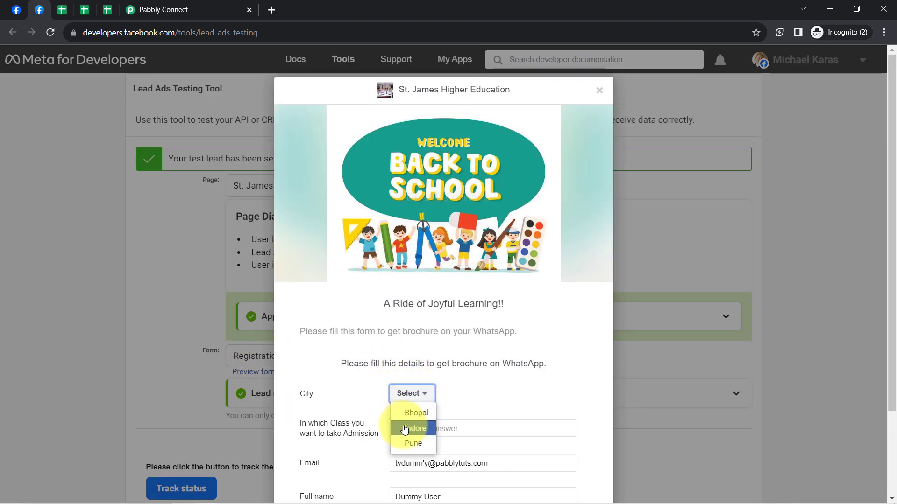
left_click(405, 428)
left_click_drag(893, 220, 881, 314)
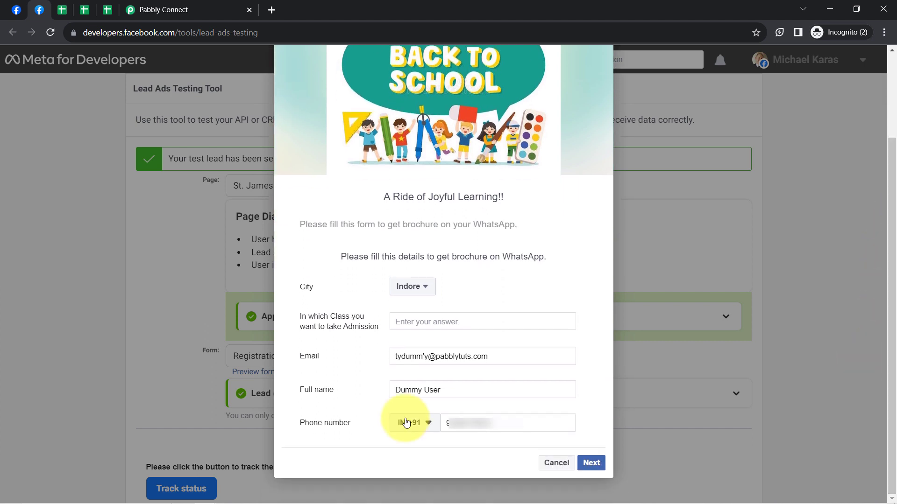
Fill in the test lead's email, full name, phone number and admission class 10th, and submit the form
left_click_drag(430, 357, 369, 359)
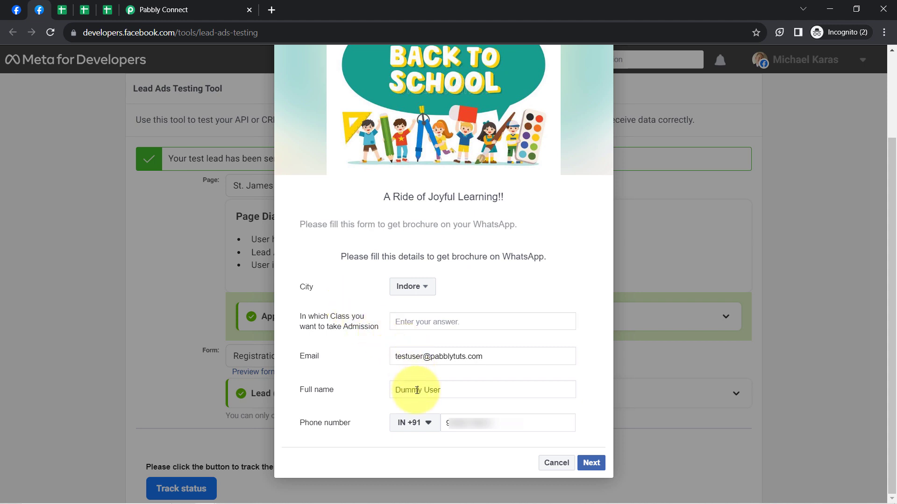
type("Tedt")
key("BackSpace")
type("st")
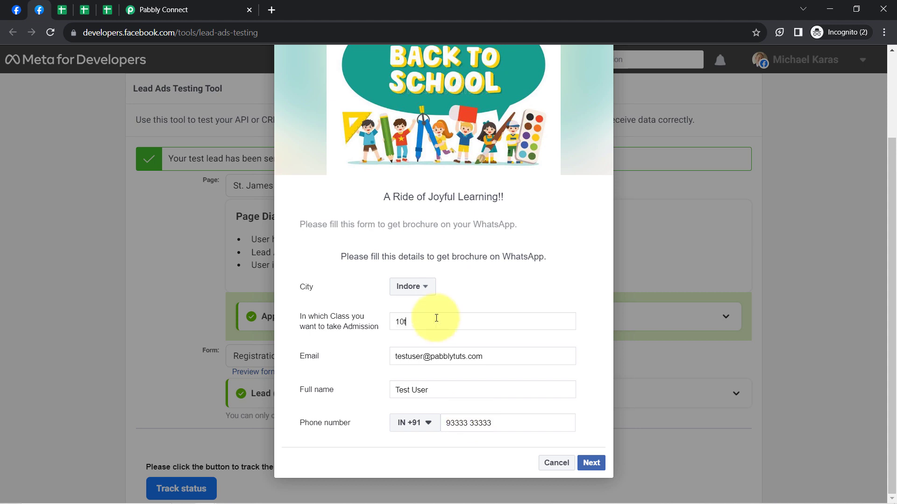
type("h")
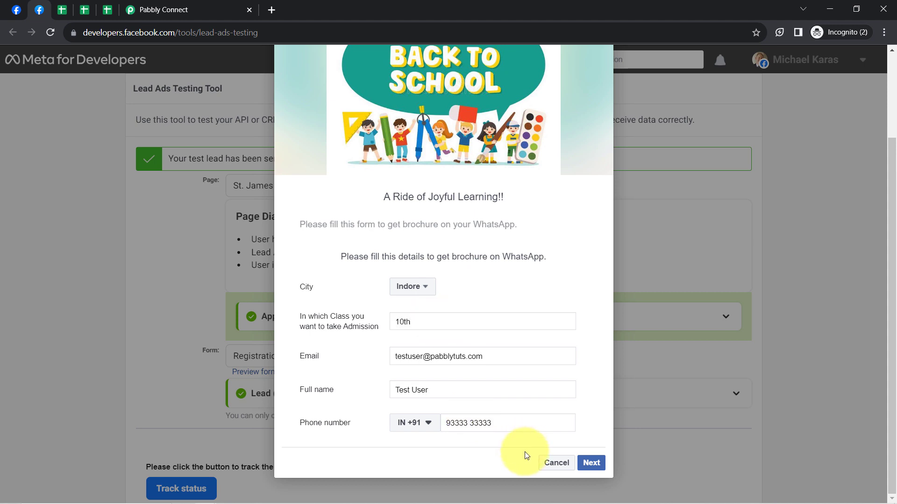
left_click(584, 464)
left_click(583, 396)
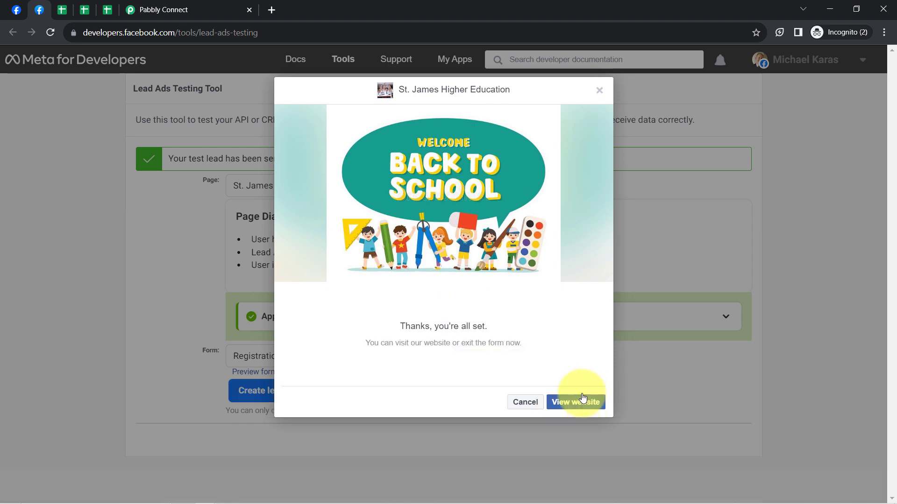
Back in Pabbly Connect, examine the captured response's city, class, email, full name and phone number, and collapse it
left_click(183, 5)
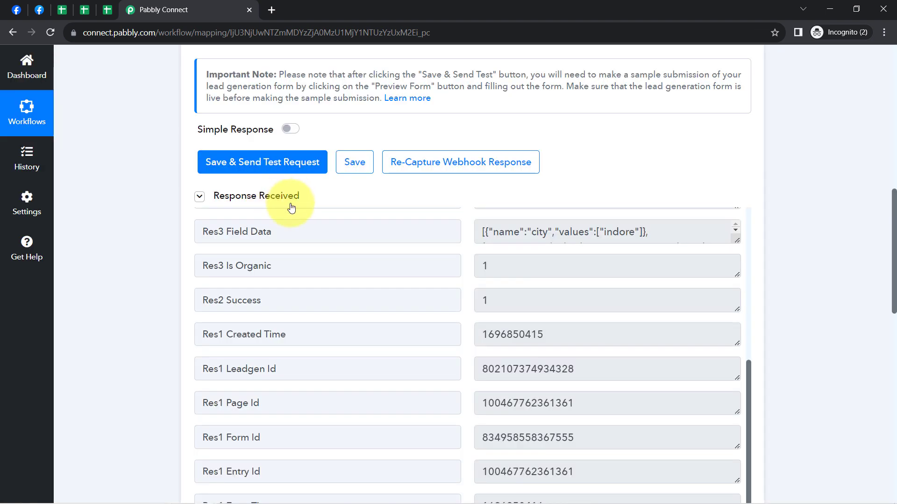
left_click(250, 198)
left_click(252, 196)
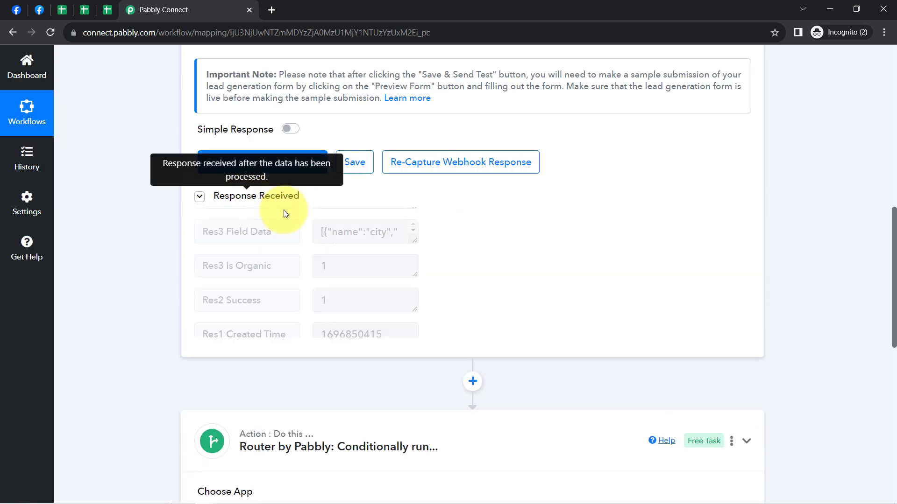
left_click_drag(748, 403, 732, 219)
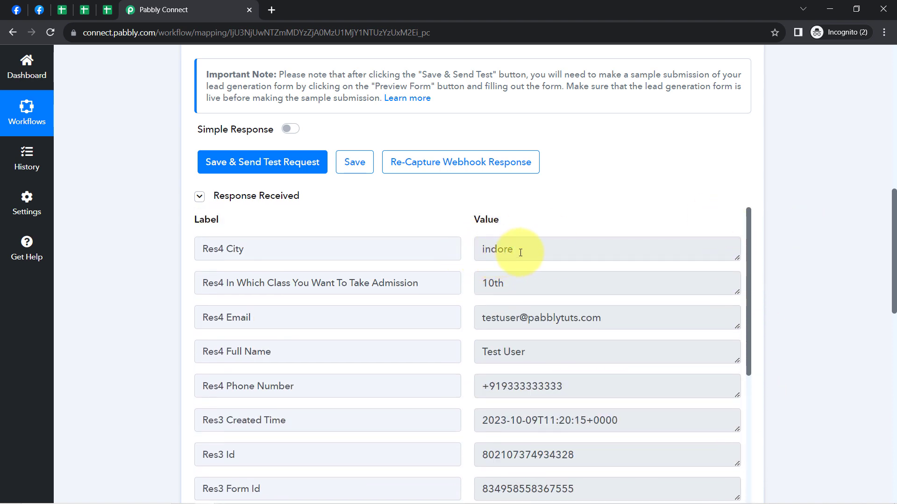
left_click_drag(521, 253, 500, 252)
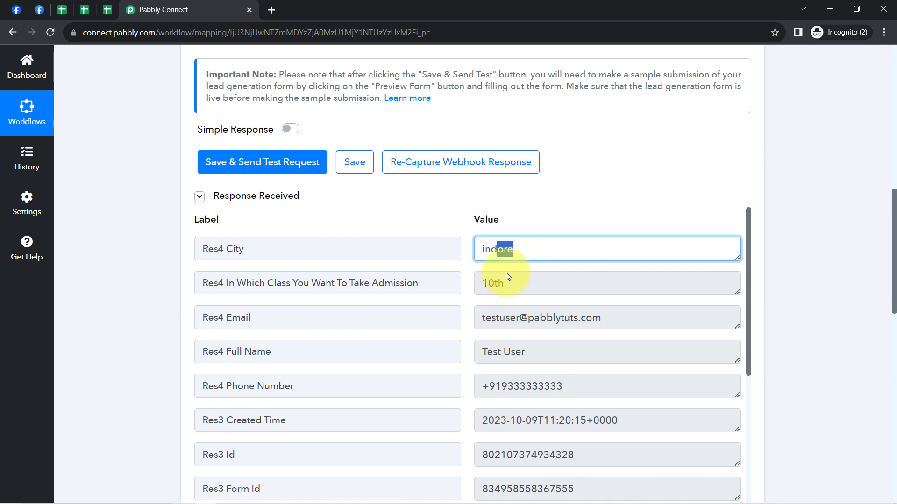
left_click_drag(507, 288, 484, 283)
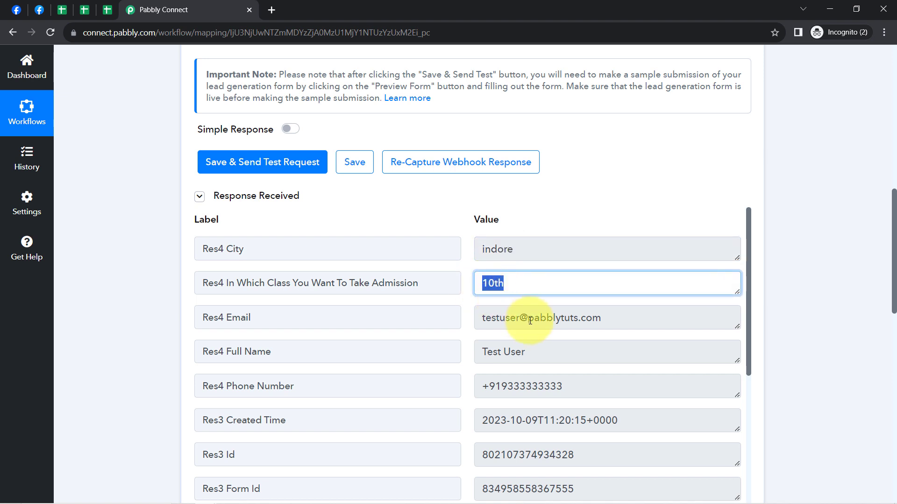
left_click_drag(534, 319, 494, 326)
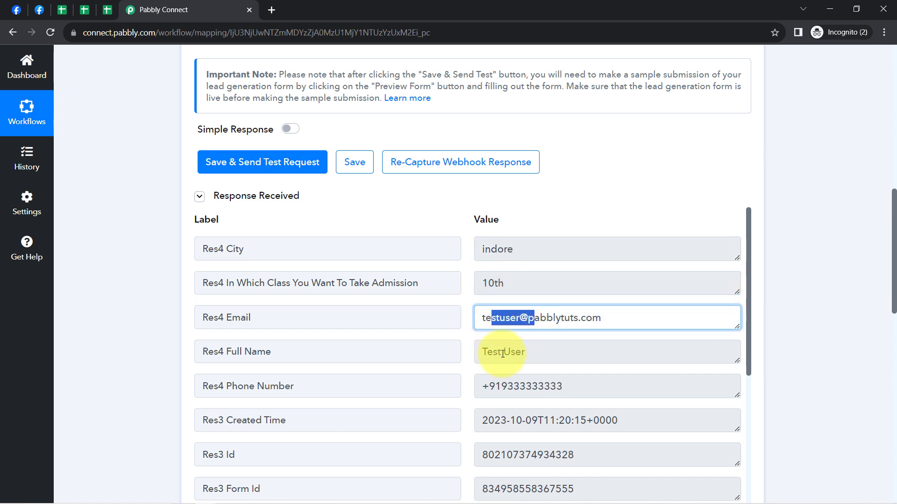
left_click_drag(536, 359, 501, 358)
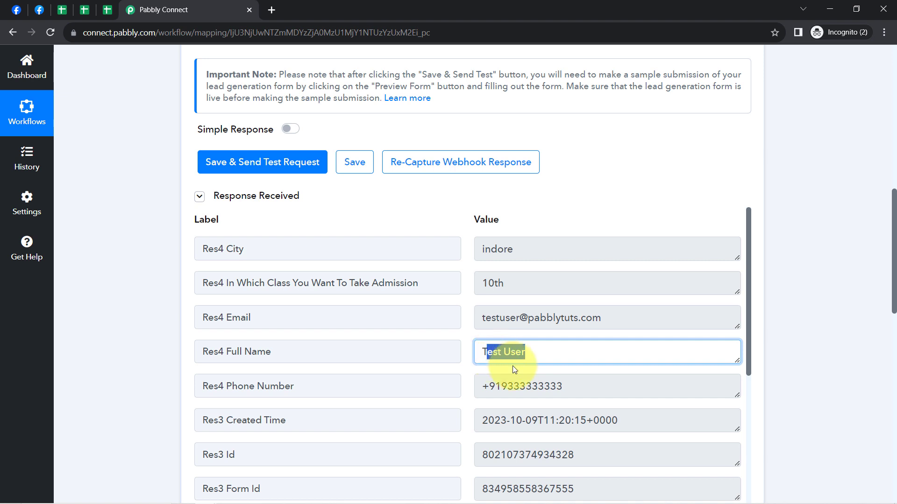
left_click_drag(543, 387, 474, 391)
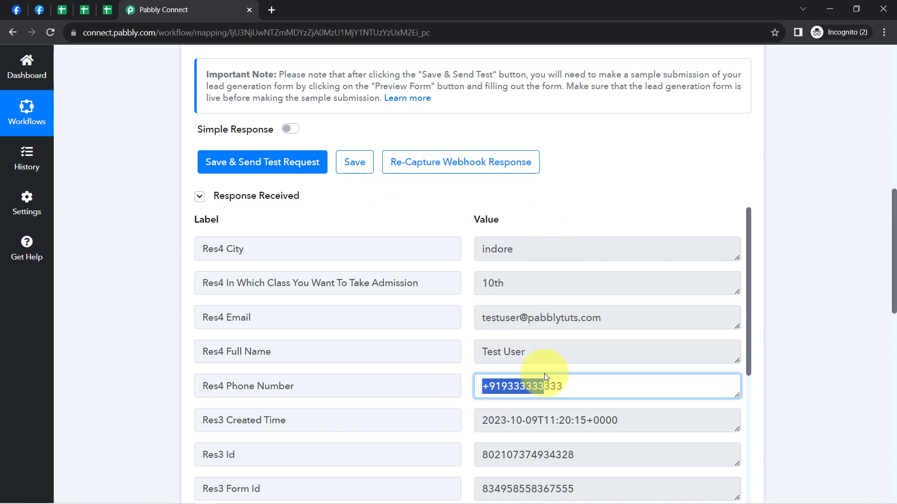
left_click(456, 306)
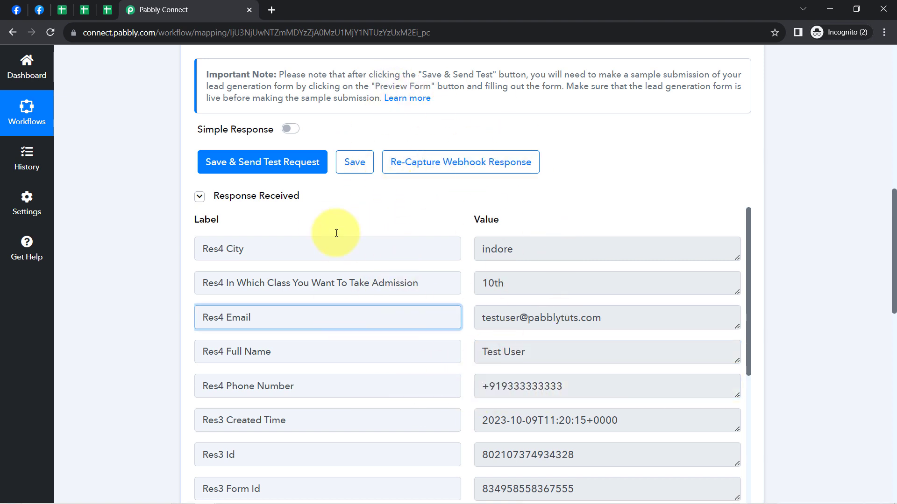
left_click(372, 197)
Set the Indore route's Res4 City filter value to Indore, then save it and send a test request
left_click_drag(893, 219, 893, 372)
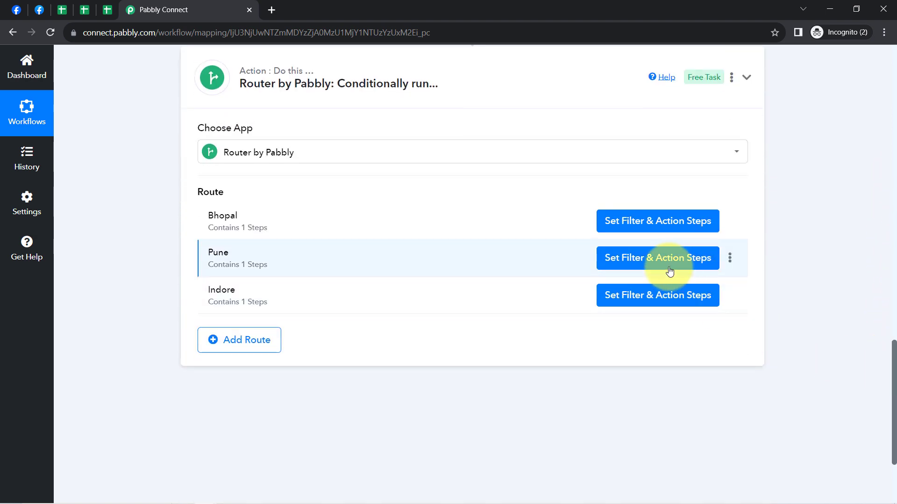
left_click(651, 301)
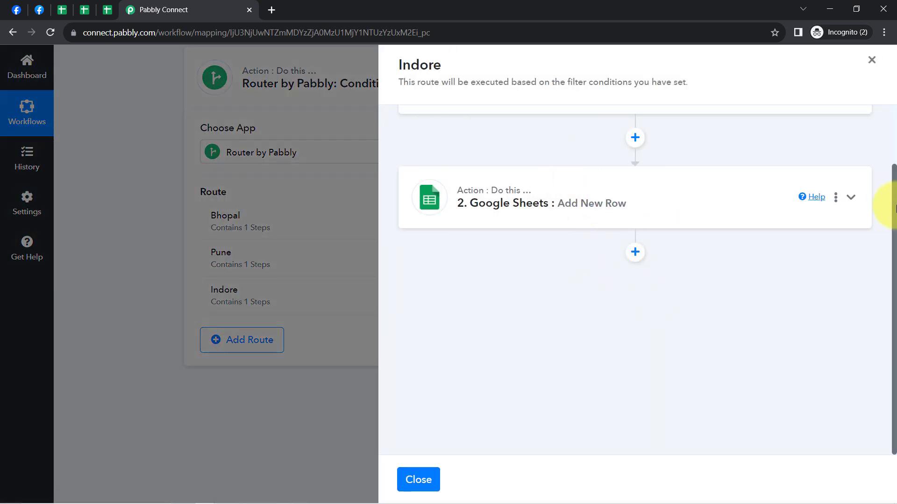
scroll(893, 213, "up", 2)
left_click(537, 158)
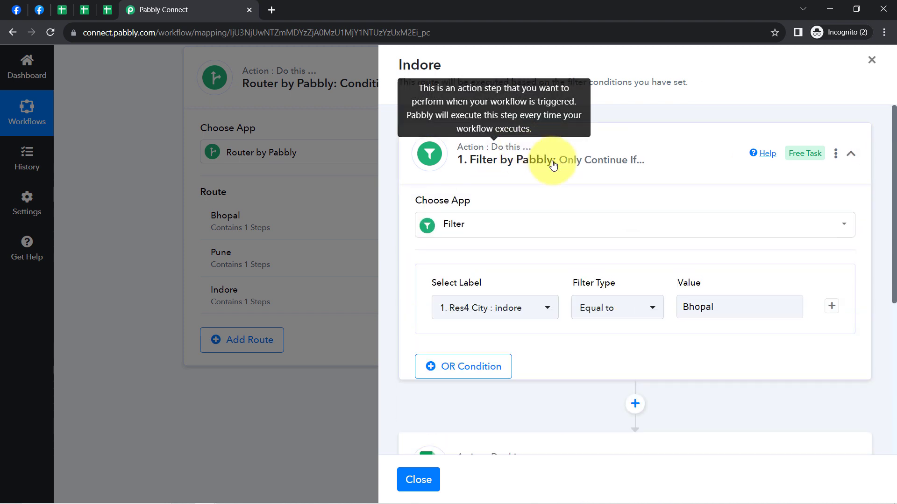
left_click(697, 316)
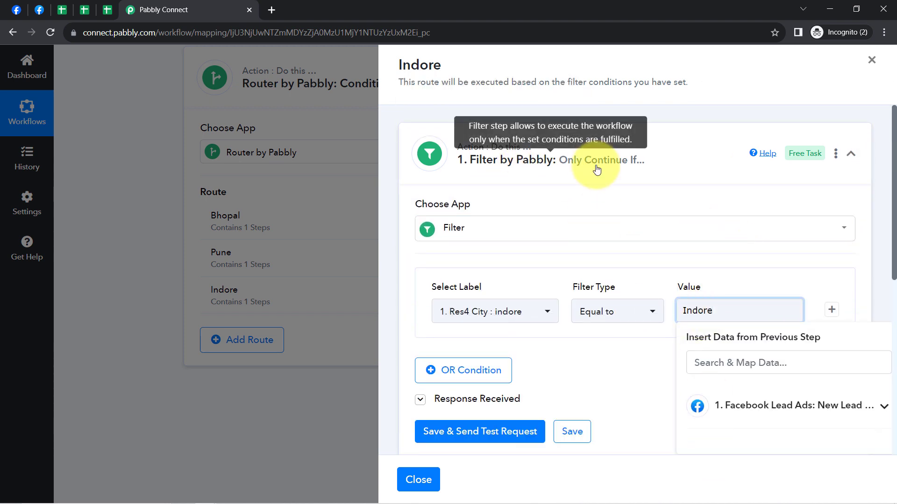
double_click(416, 65)
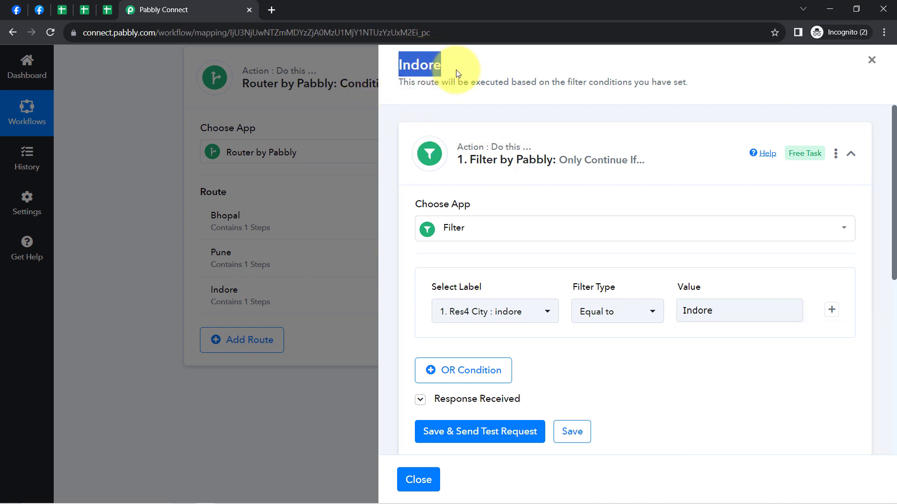
left_click(486, 437)
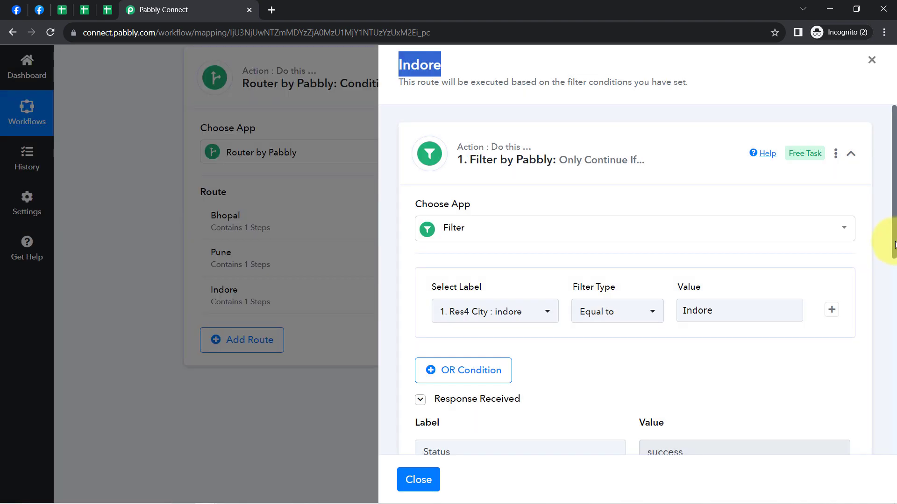
left_click_drag(895, 243, 893, 294)
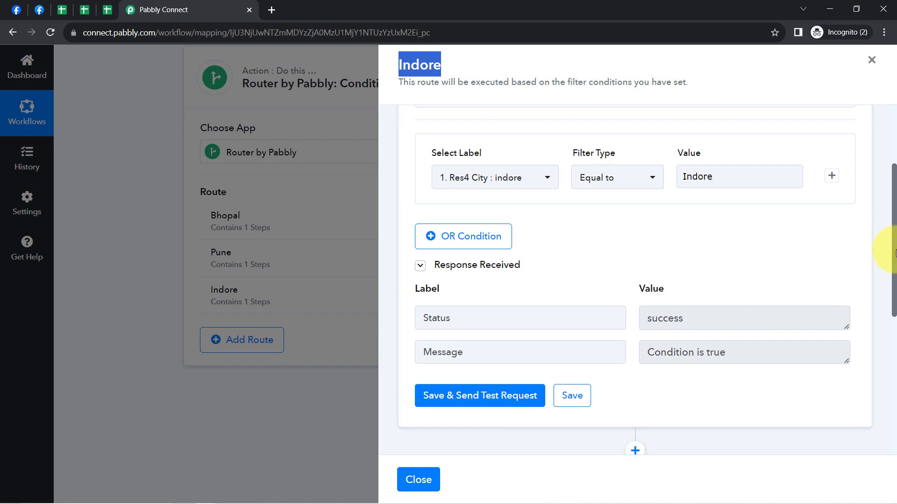
In the Indore route's Google Sheets action, refresh the fields and select the Indore Leads (via Facebook Lead Ad Form) spreadsheet
left_click_drag(894, 251, 887, 370)
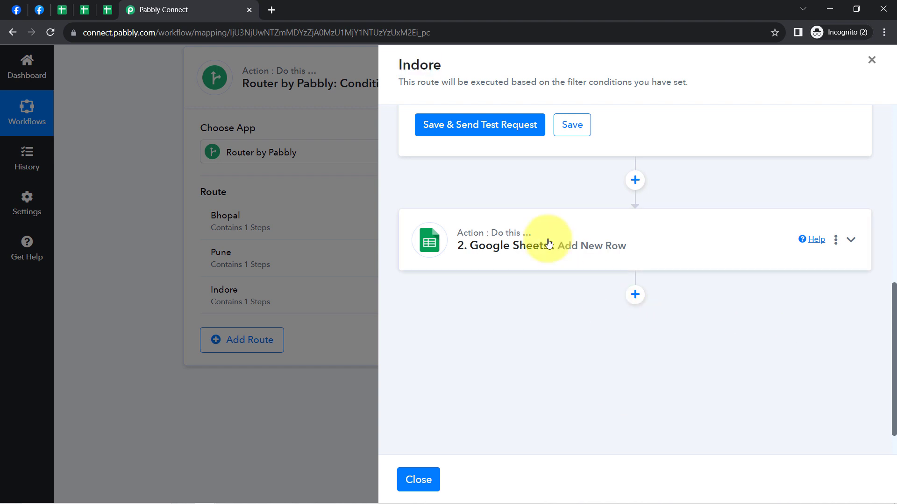
left_click(549, 244)
left_click_drag(894, 242, 893, 281)
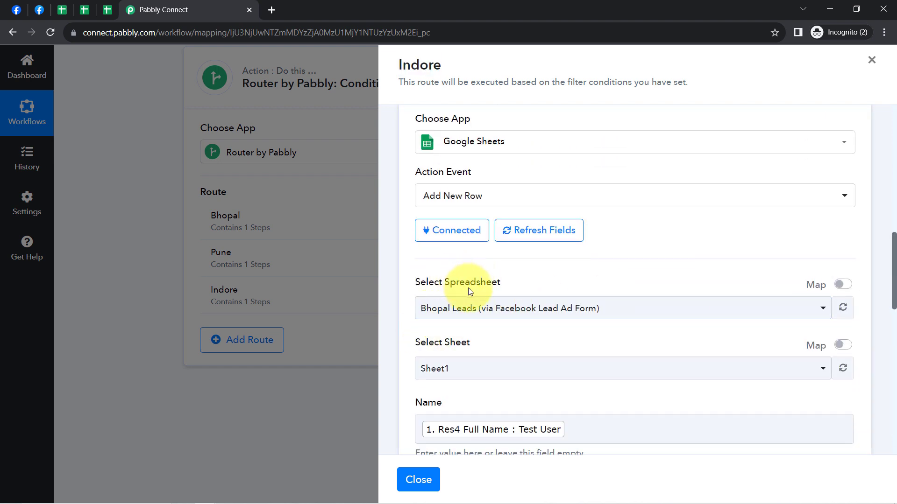
left_click(458, 313)
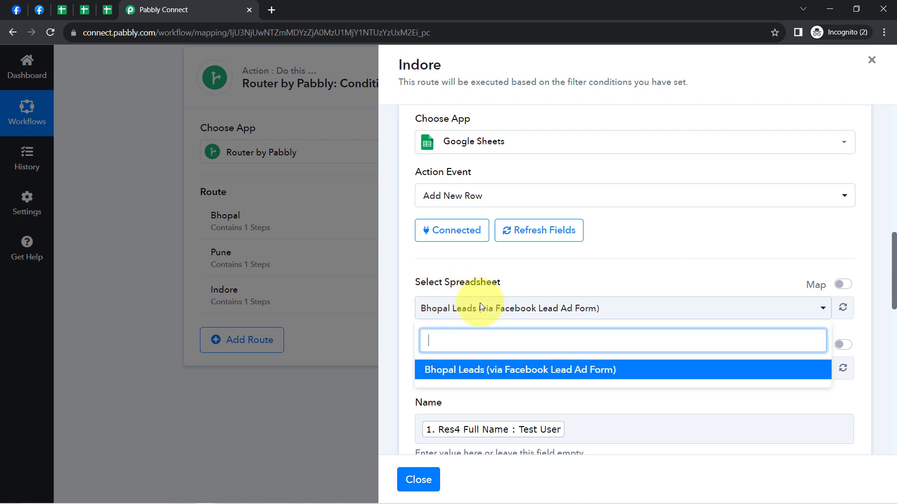
left_click(536, 233)
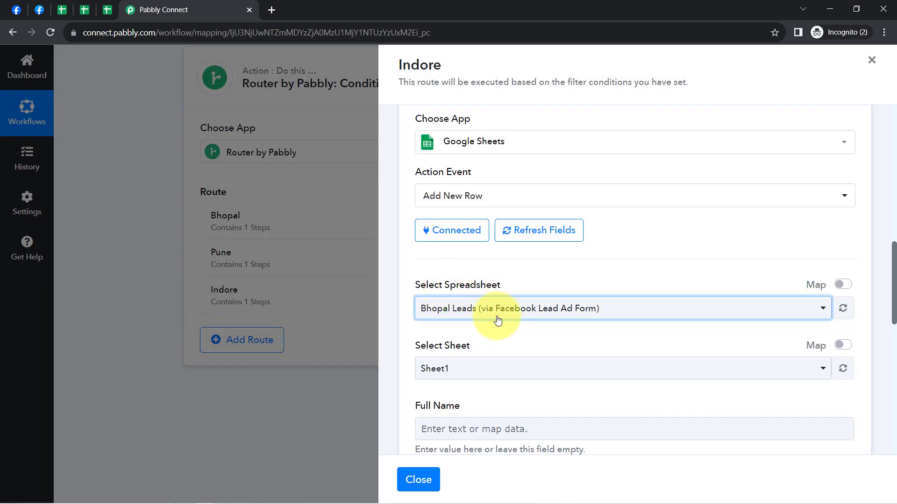
left_click(497, 312)
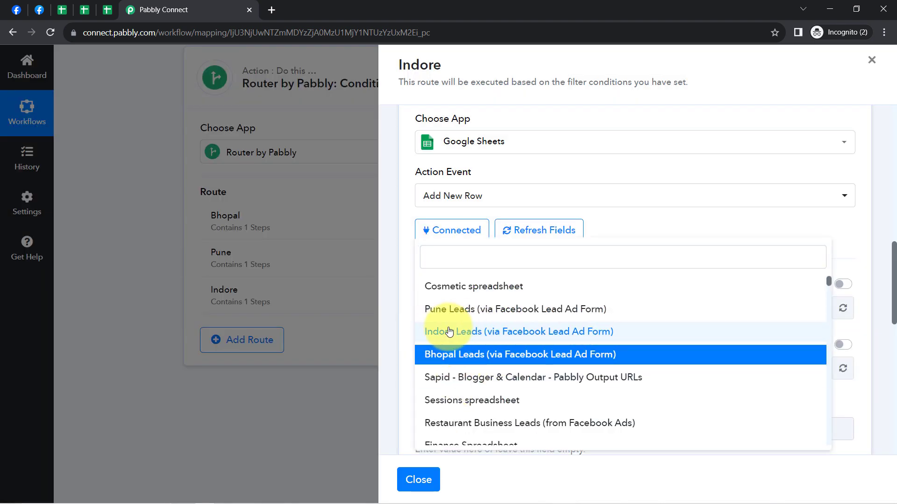
left_click(433, 332)
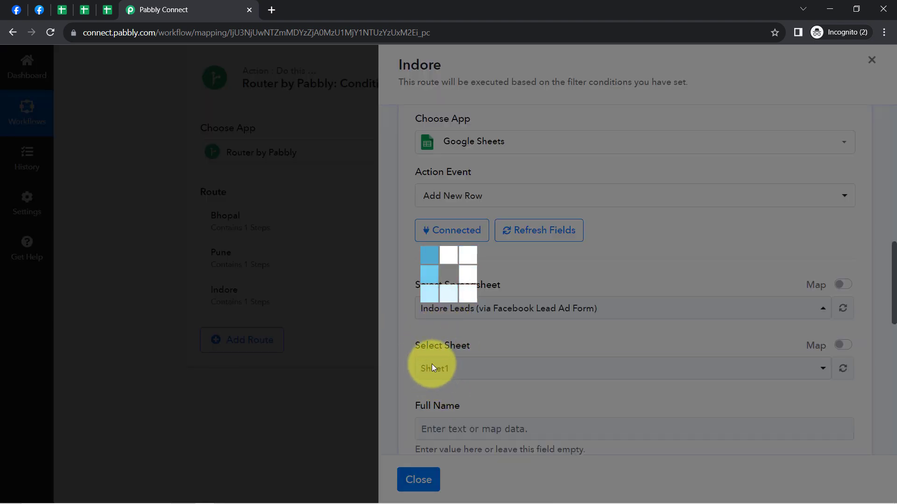
Check the sheet name and column headings in the Indore Leads spreadsheet, and return to Pabbly Connect
left_click(110, 11)
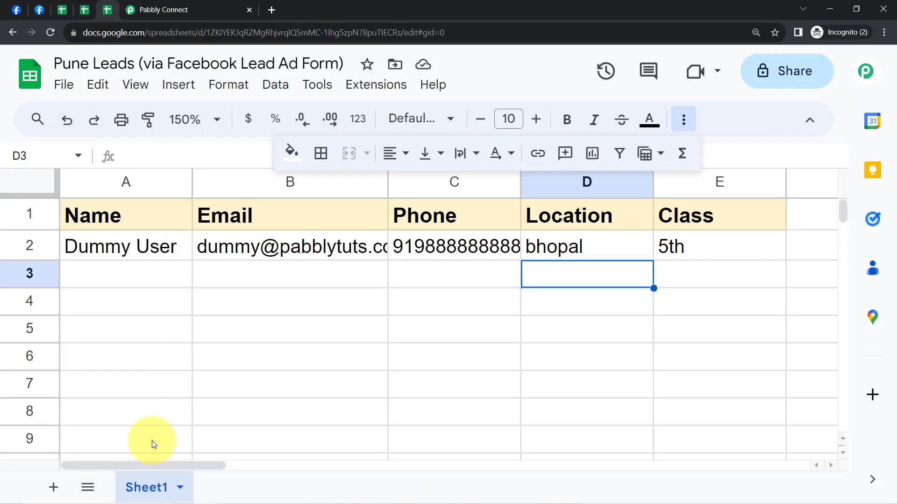
left_click(85, 10)
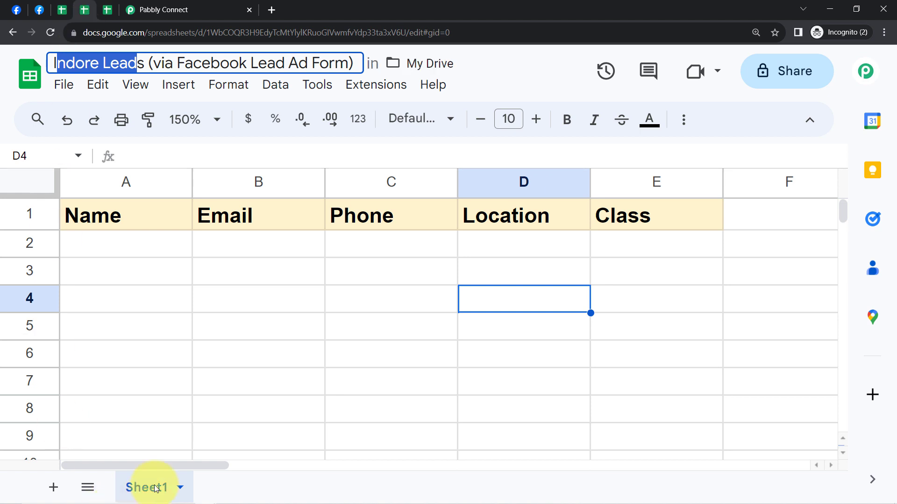
left_click_drag(140, 244, 664, 349)
left_click(239, 9)
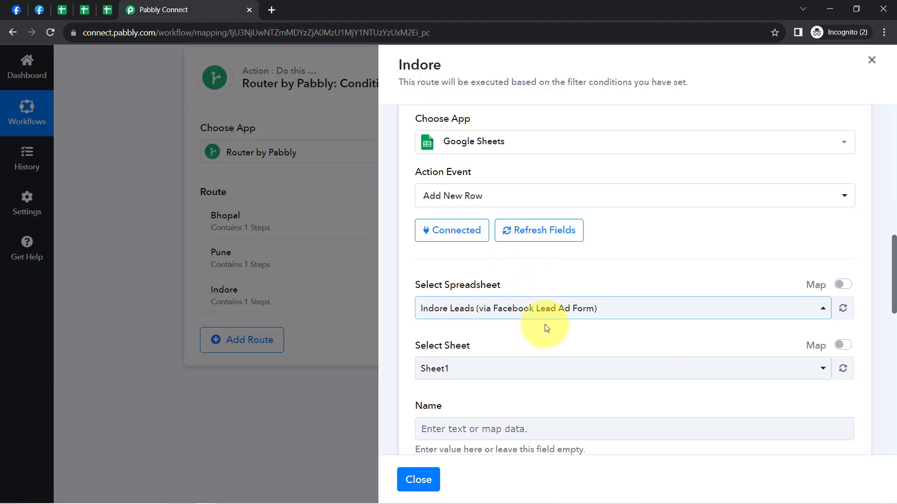
Map the Name field to Res4 Full Name and the Email field to Res4 Email from the Facebook lead
scroll(537, 322, "down", 4)
left_click(456, 257)
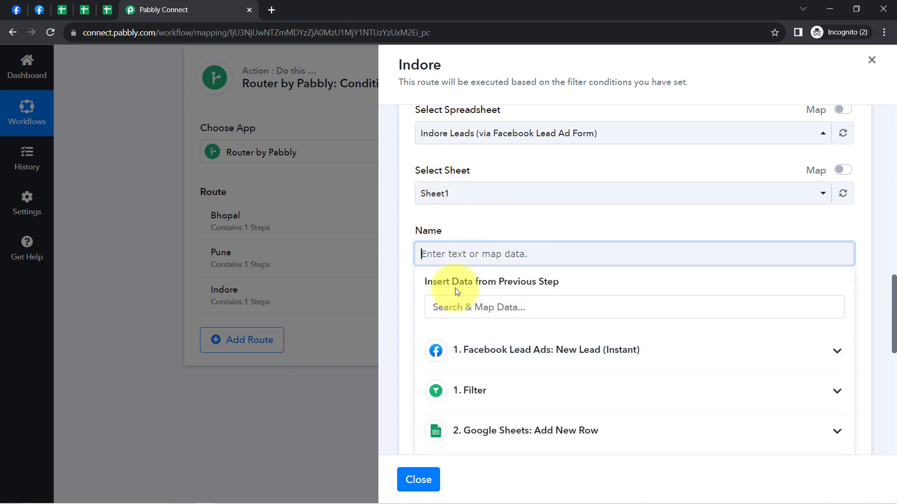
left_click(489, 359)
scroll(500, 369, "down", 10)
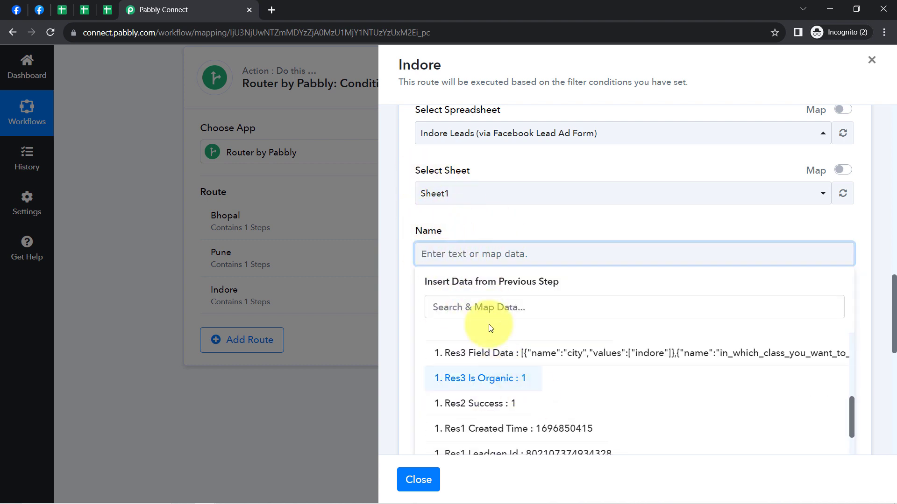
left_click(470, 309)
type("test")
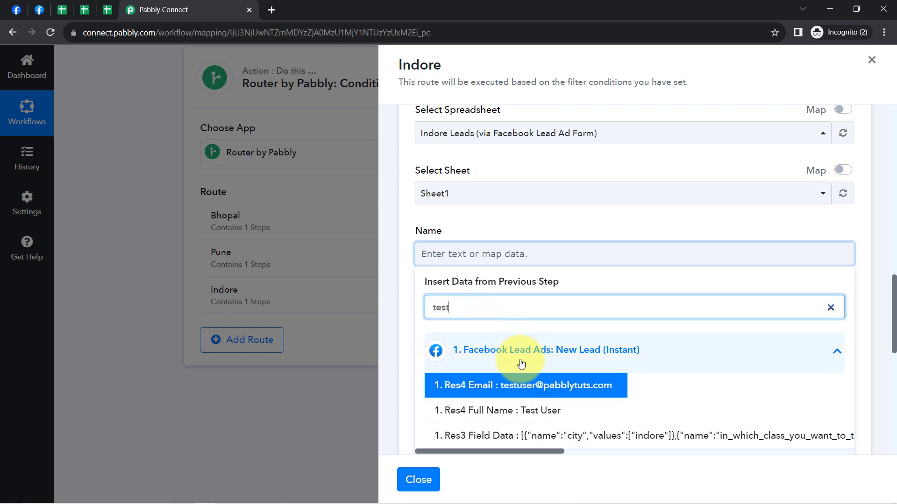
left_click(542, 413)
left_click(487, 234)
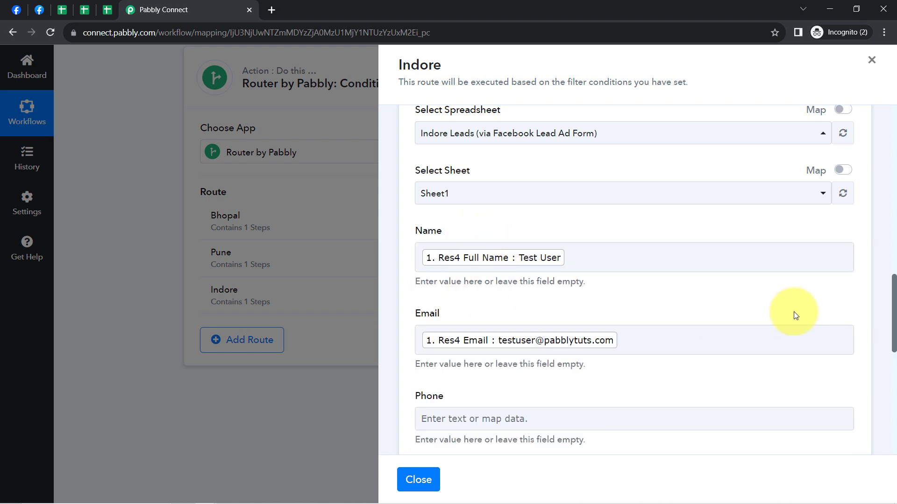
Map the Phone field to Res4 Phone Number and the Location field to Res4 City
left_click_drag(893, 309, 891, 351)
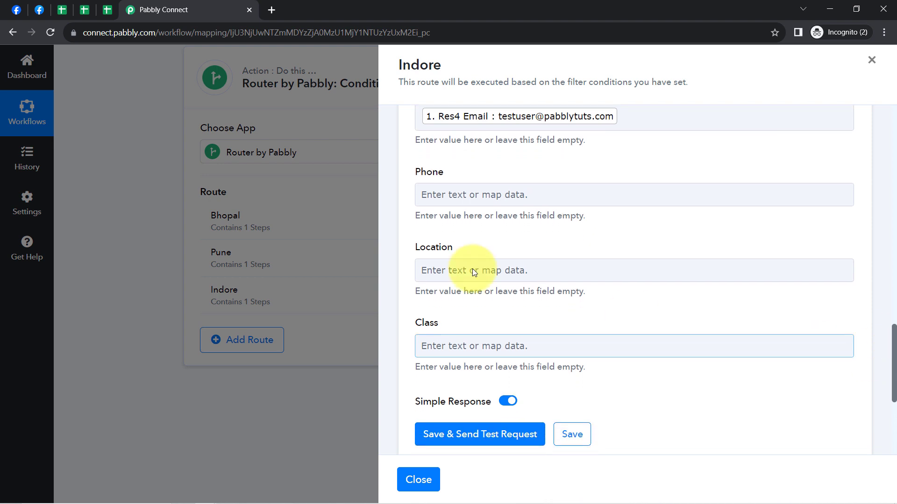
left_click(442, 193)
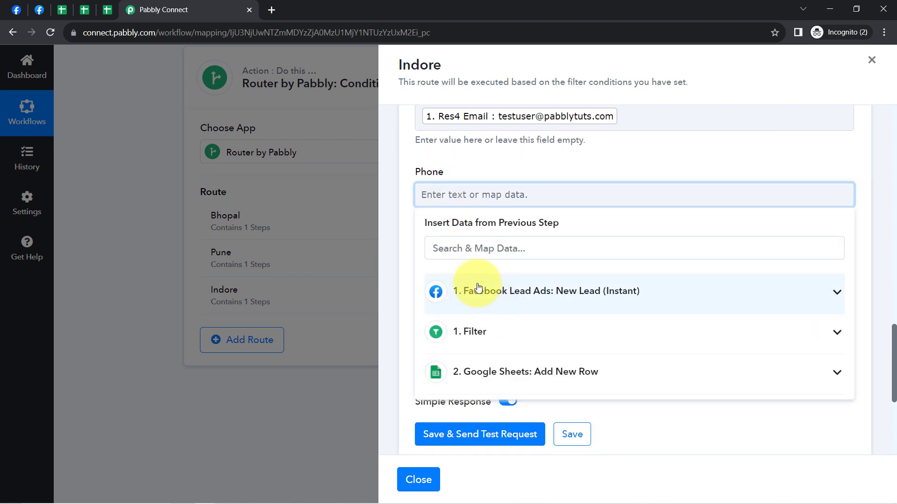
left_click(460, 290)
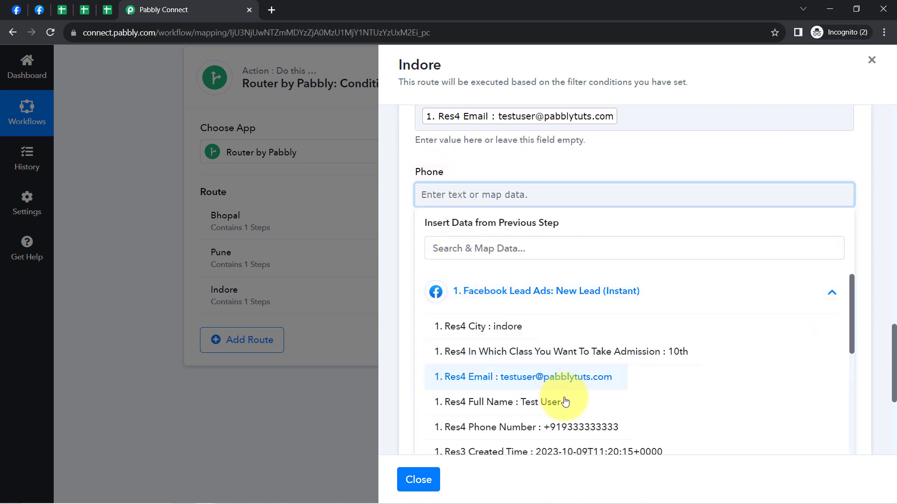
left_click(537, 427)
left_click(435, 277)
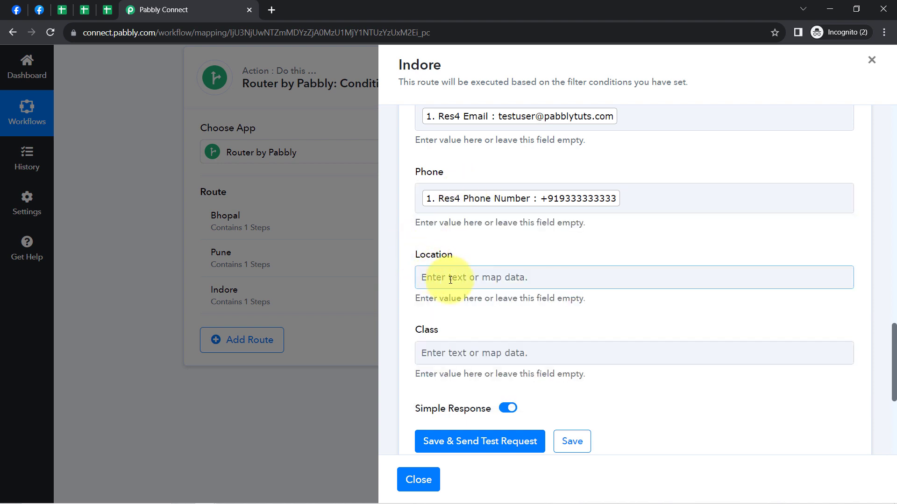
left_click(486, 369)
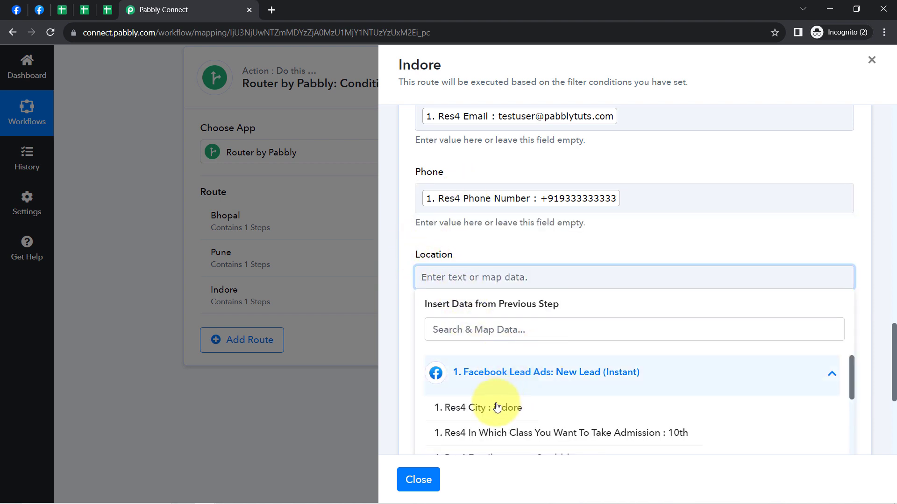
left_click(471, 403)
Map the Class field to Res4 In Which Class You Want To Take Admission, then save and send a test request
left_click(451, 362)
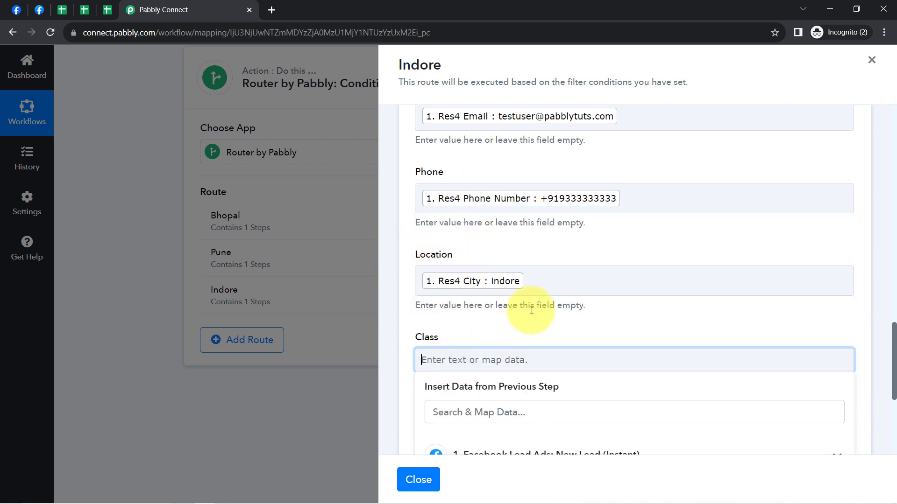
scroll(532, 344, "down", 3)
left_click(533, 344)
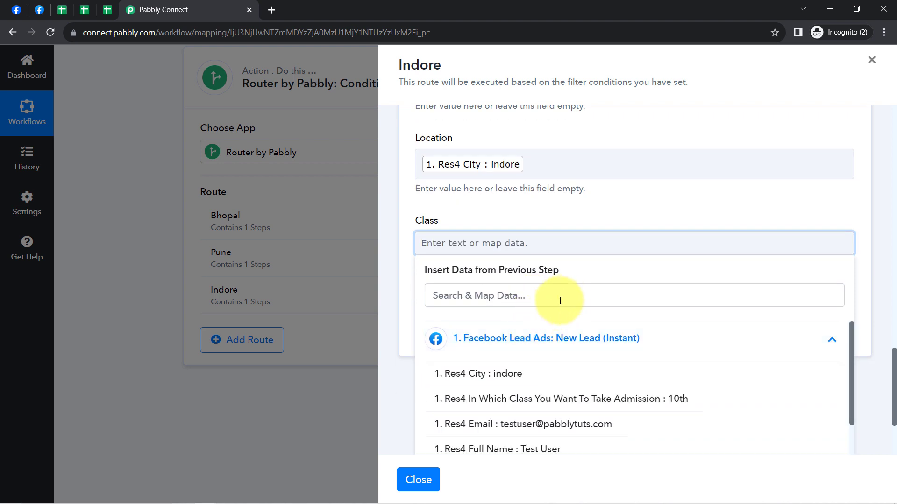
left_click(623, 398)
left_click(389, 403)
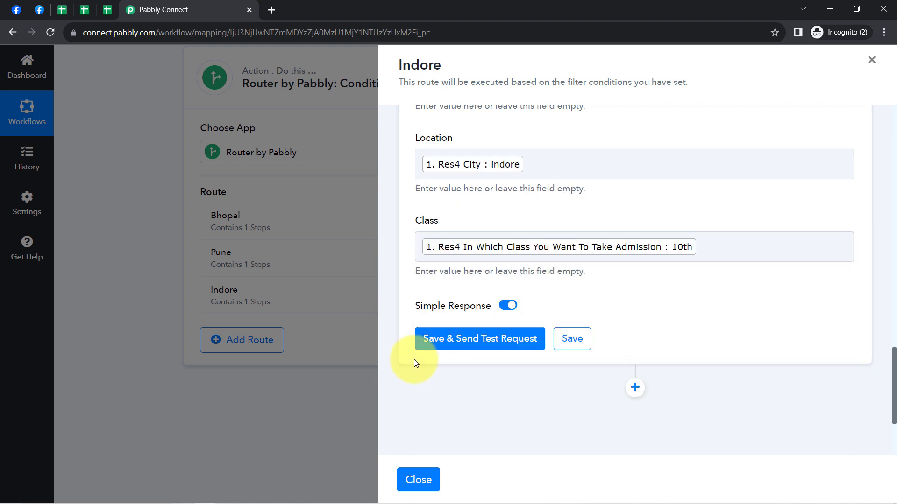
left_click(442, 339)
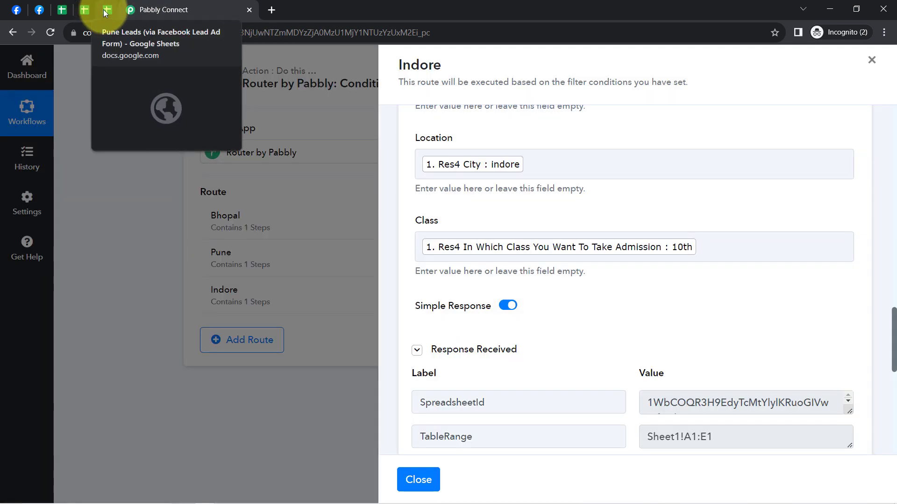
Switch to the Indore Leads spreadsheet and reset the fill color of the new lead's row 2
left_click(90, 11)
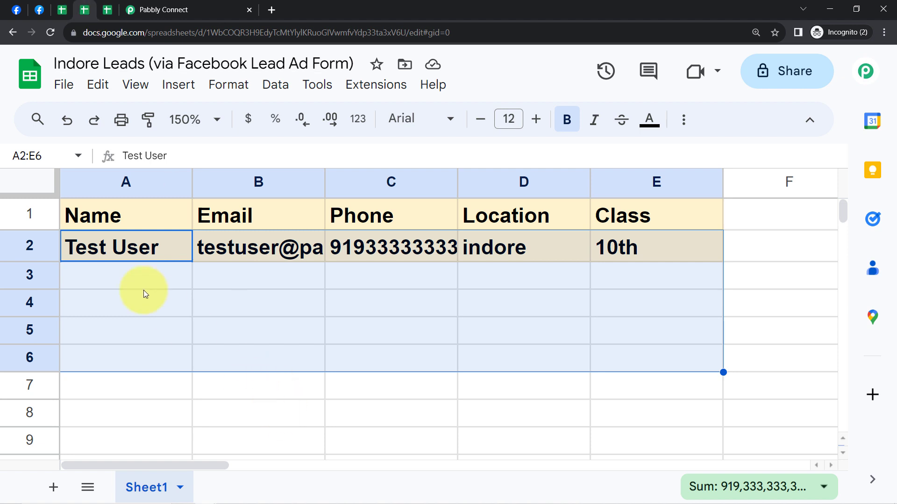
left_click(144, 289)
left_click(40, 249)
left_click(683, 120)
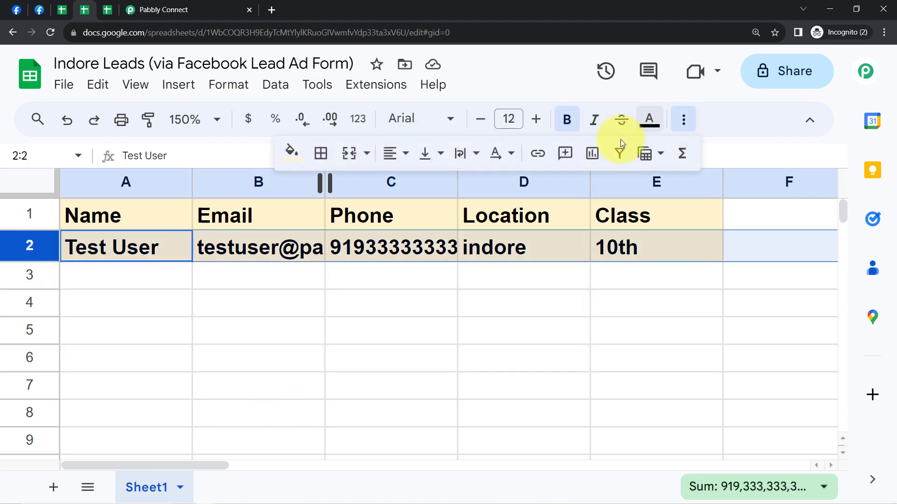
left_click(292, 153)
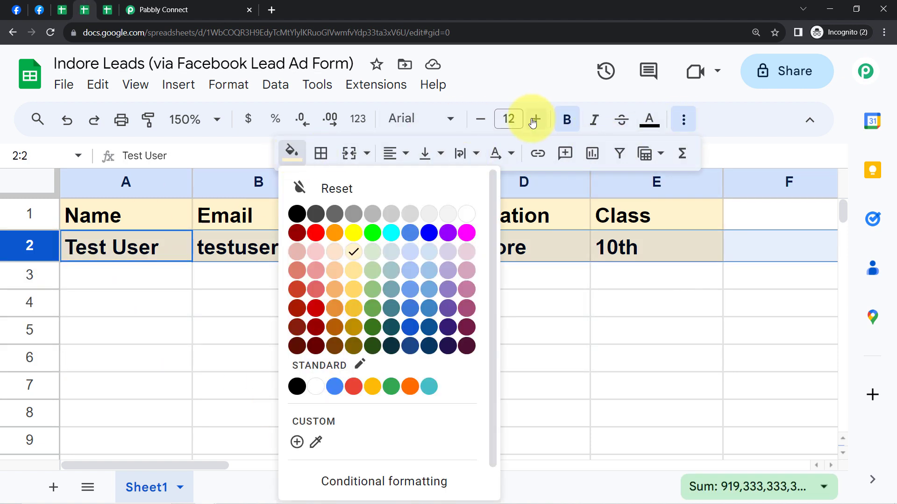
left_click(334, 189)
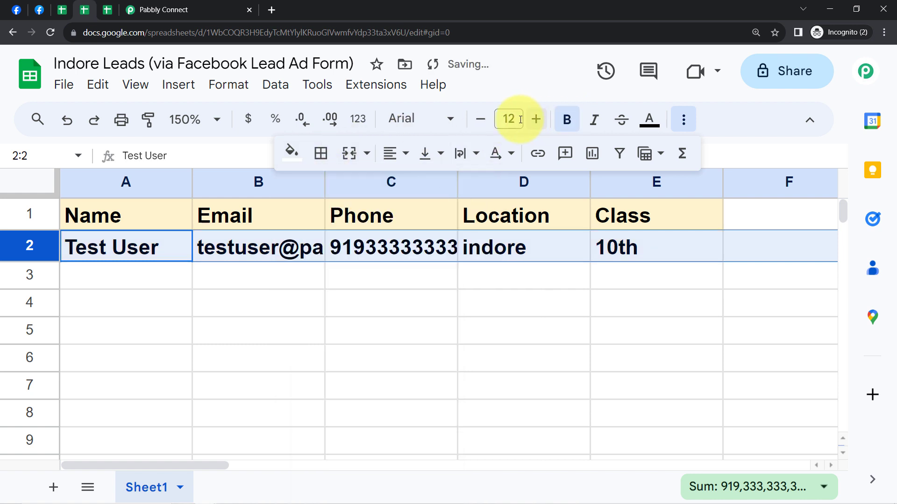
Set row 2's text to font size 11 without bold, and widen the Email column
left_click(482, 119)
left_click(390, 153)
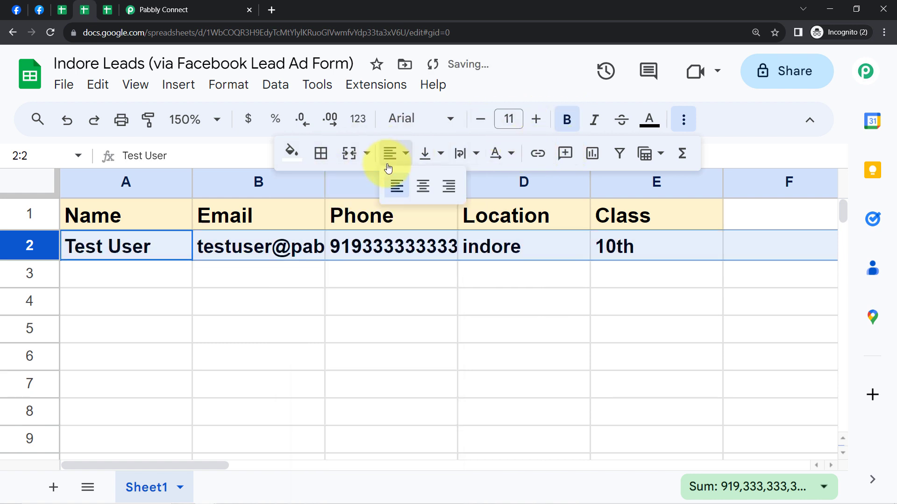
left_click(560, 117)
left_click(560, 117)
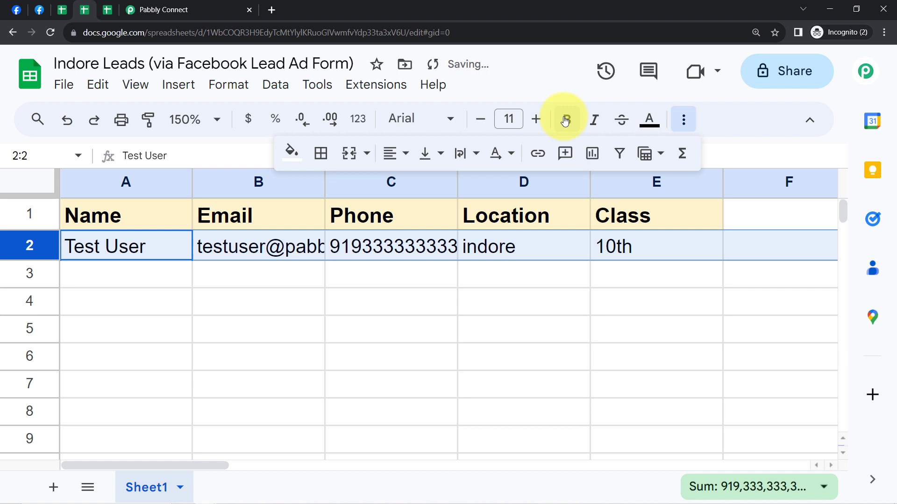
left_click(376, 362)
left_click_drag(323, 180, 396, 182)
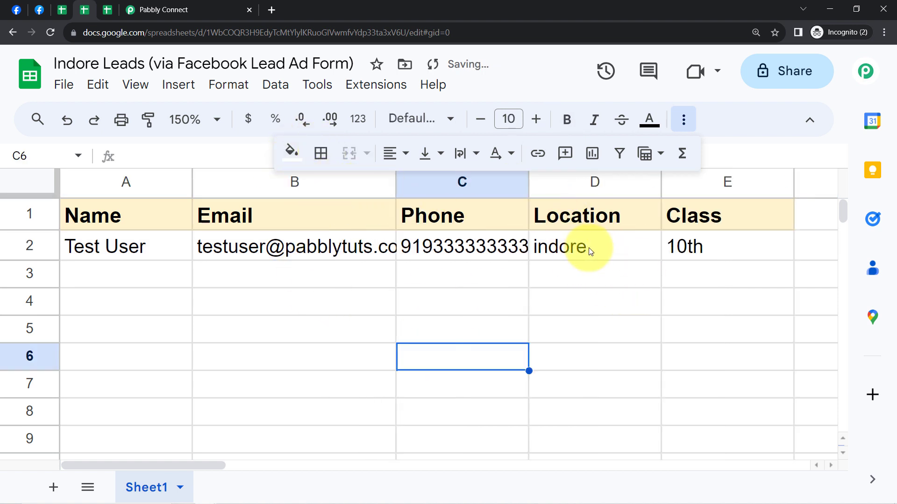
Return to Pabbly Connect, close the Indore route and collapse the Router by Pabbly step
left_click(190, 6)
left_click(872, 60)
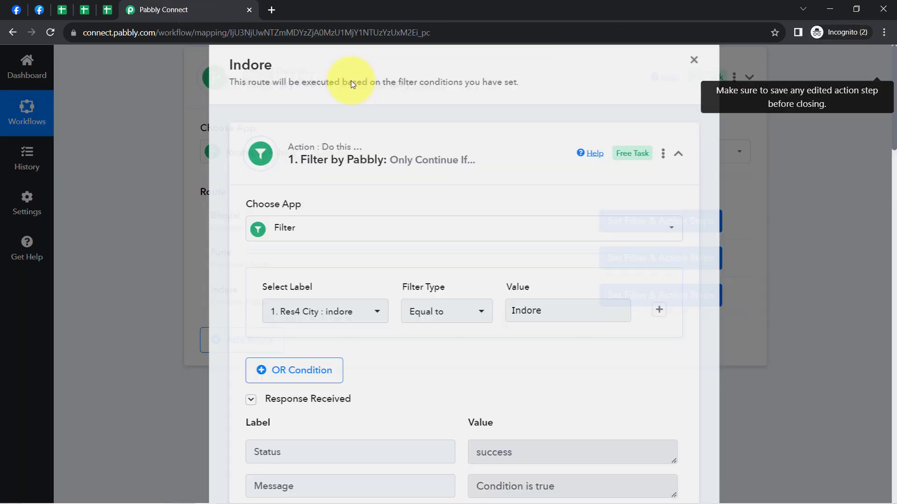
left_click_drag(894, 398, 882, 43)
left_click(372, 227)
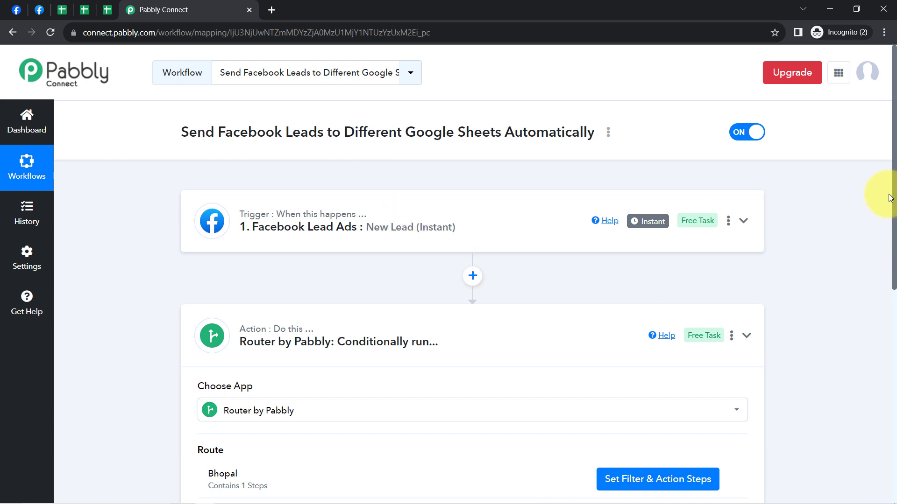
scroll(894, 203, "down", 2)
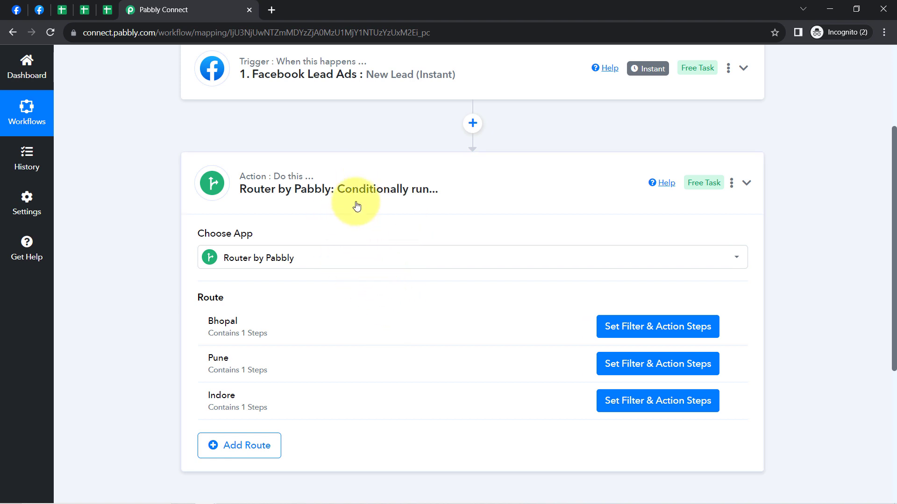
scroll(882, 155, "up", 3)
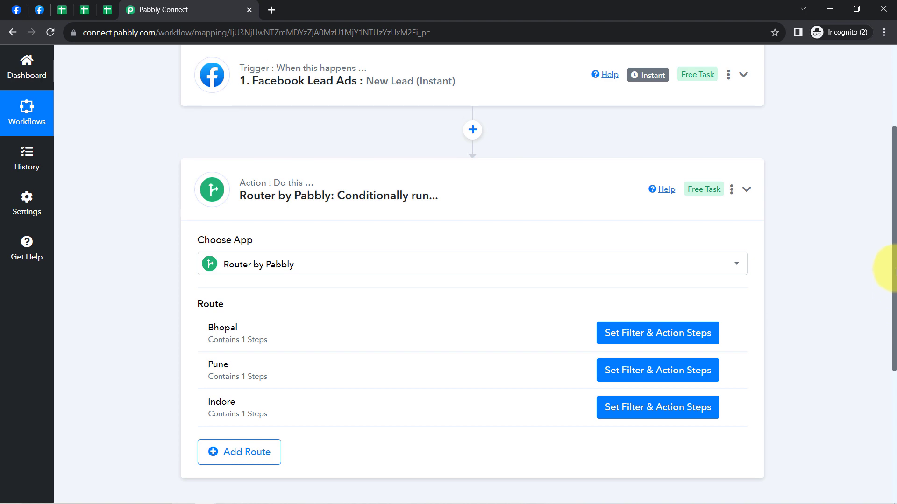
left_click(253, 351)
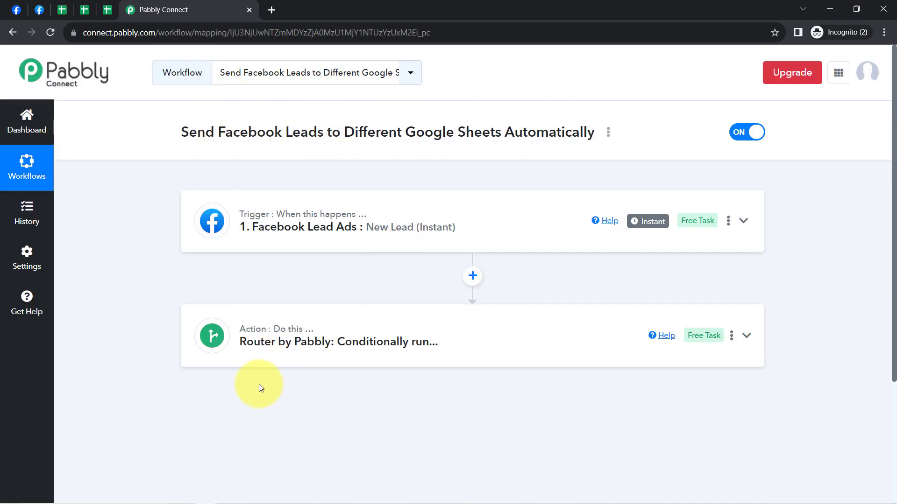
Copy the workflow's share link and close the sharing dialog
mouse_move(256, 335)
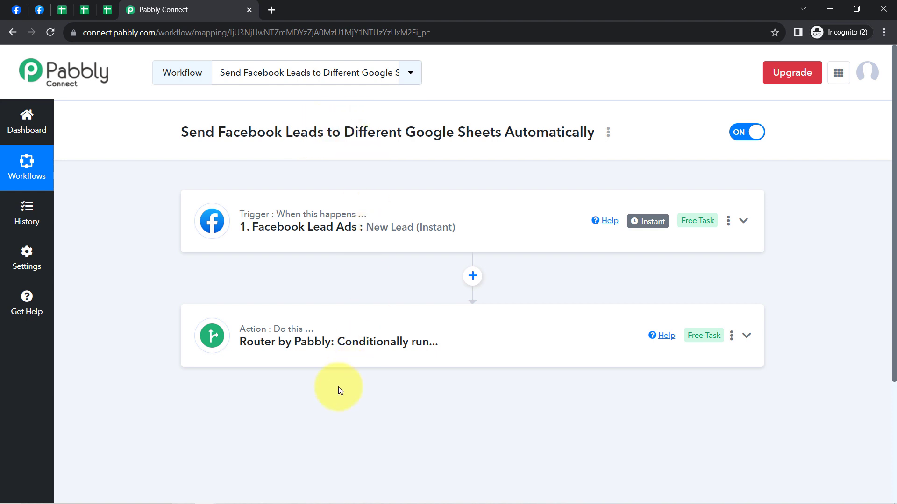
left_click(608, 134)
left_click(513, 193)
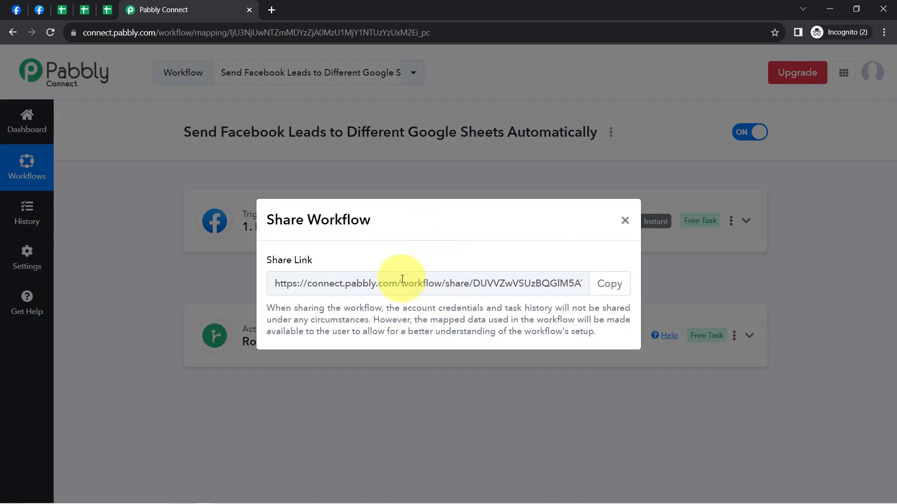
left_click(616, 284)
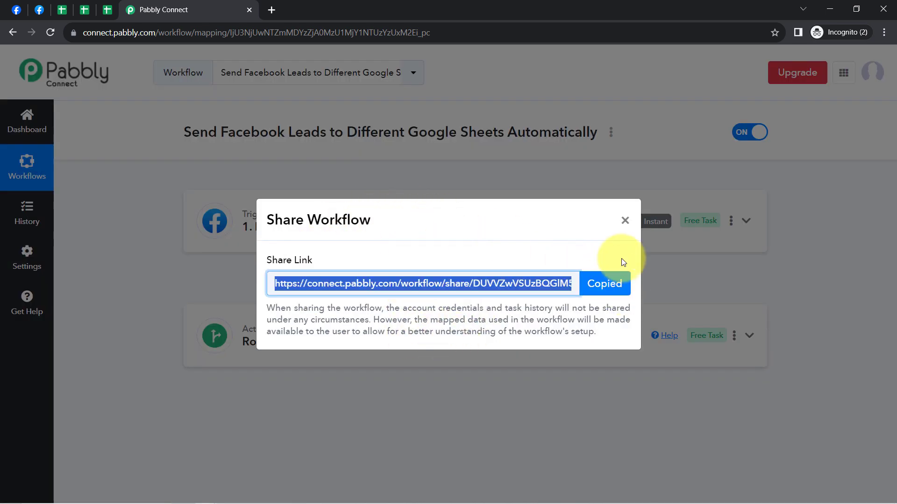
left_click(624, 221)
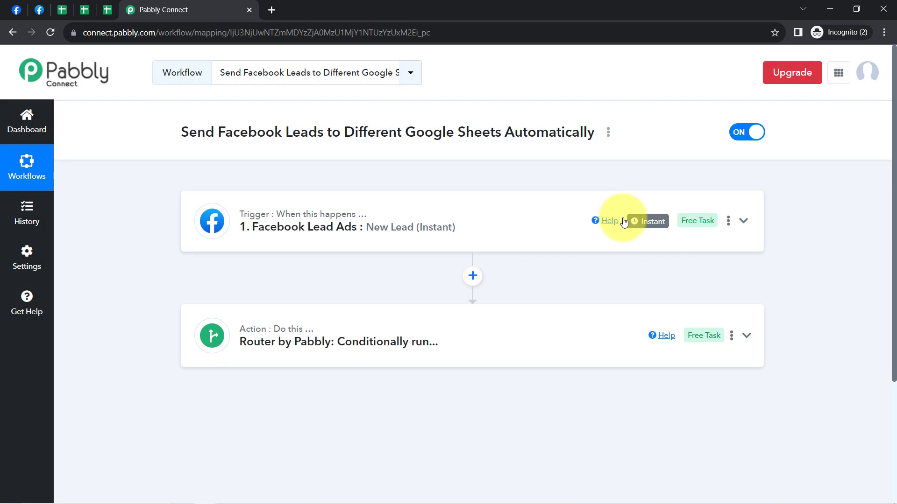